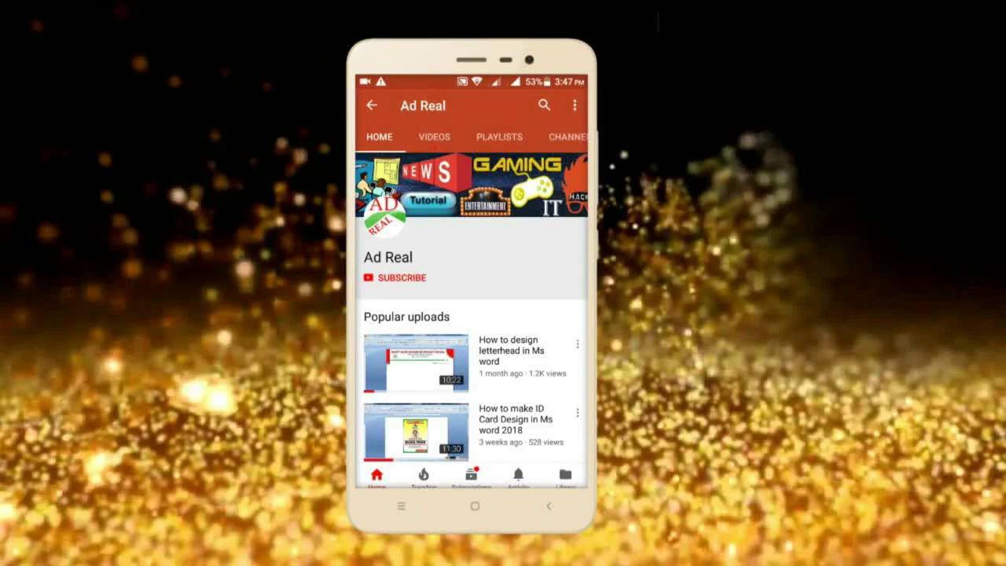
Apply Narrow margins and A4 paper size to the blank page
left_click(401, 278)
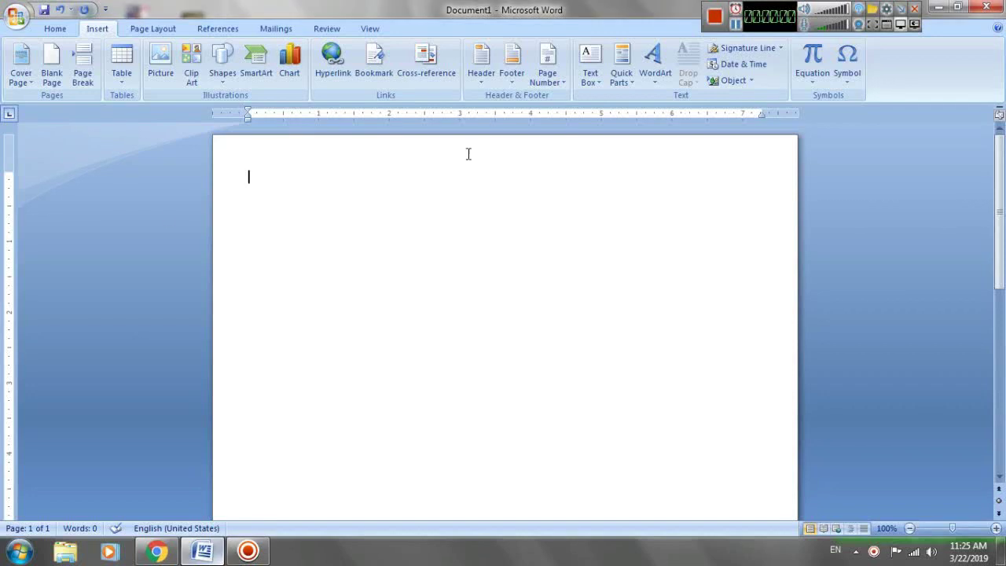
left_click(154, 30)
left_click(113, 70)
left_click(100, 203)
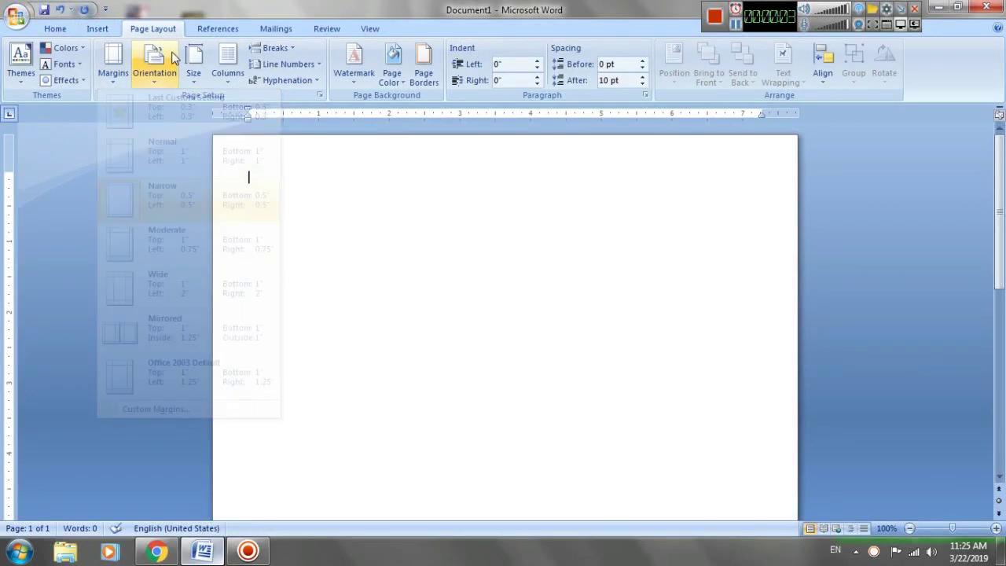
left_click(196, 72)
left_click(225, 236)
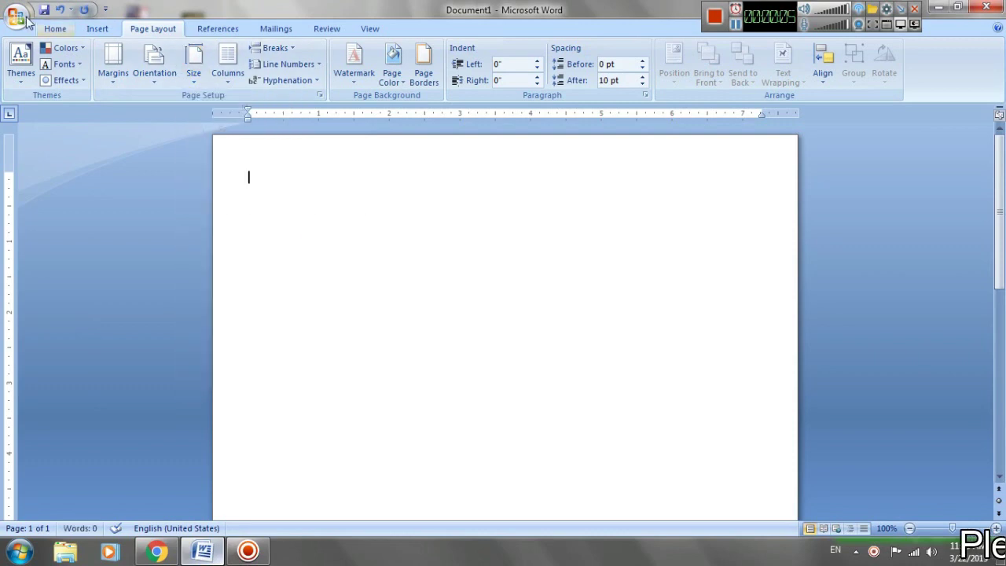
left_click(57, 33)
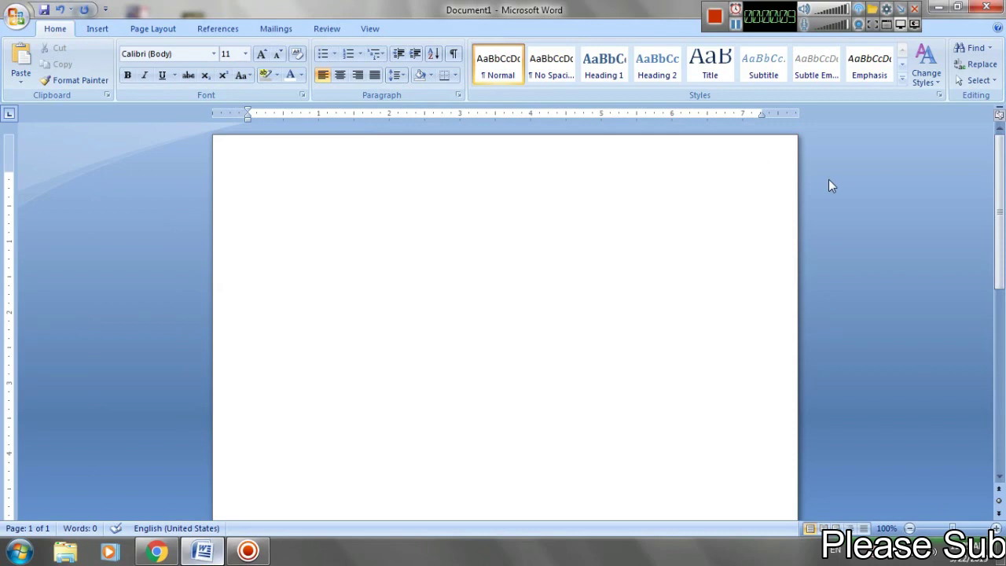
scroll(507, 269, "down", 1)
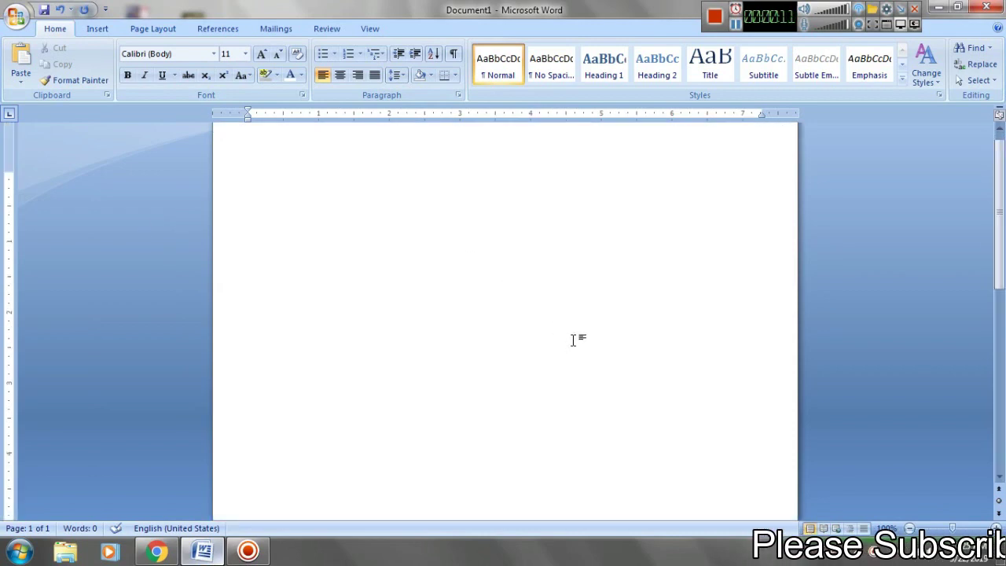
scroll(573, 340, "up", 1)
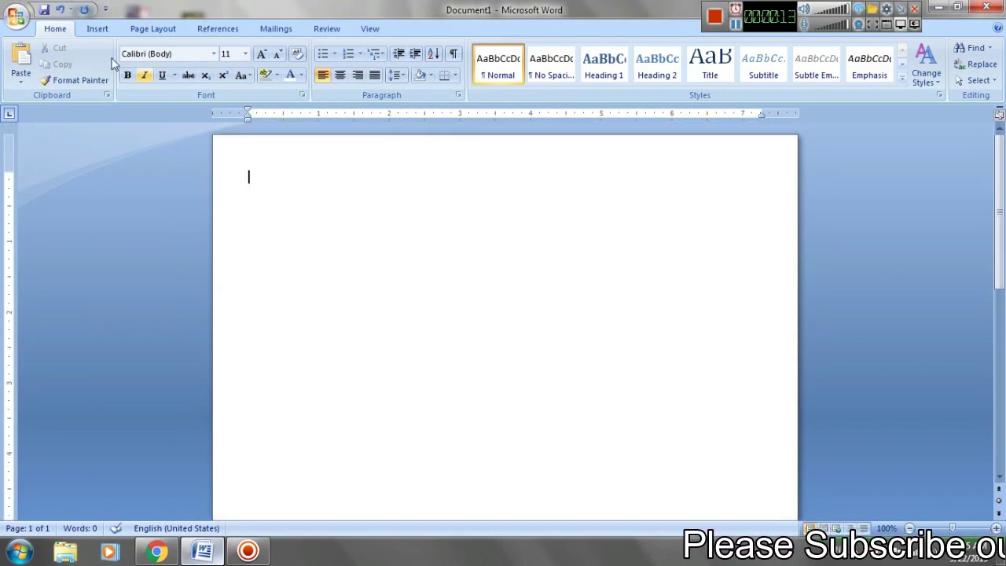
left_click(101, 29)
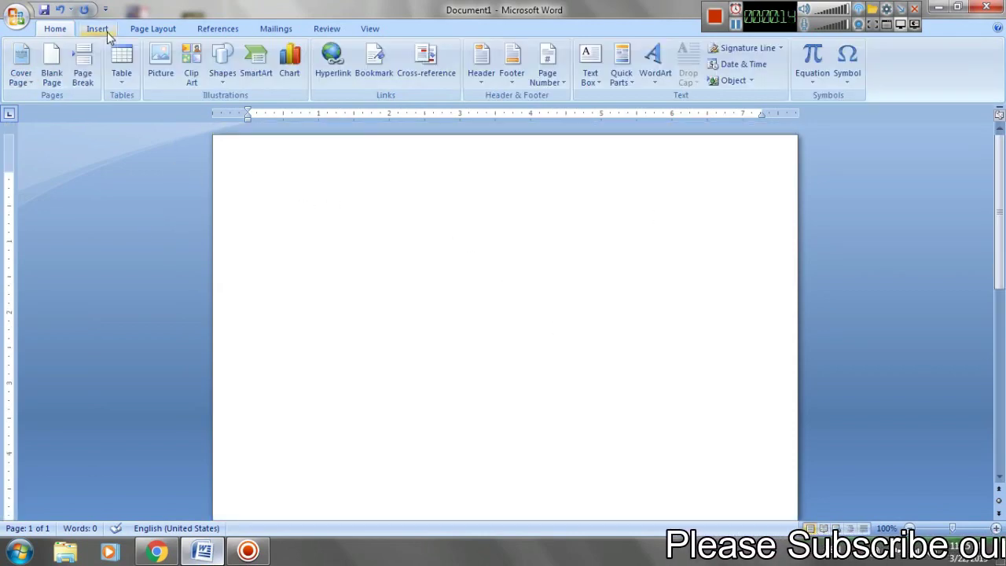
Insert the Desktop picture pexels-photo-462118 into the document
left_click(158, 68)
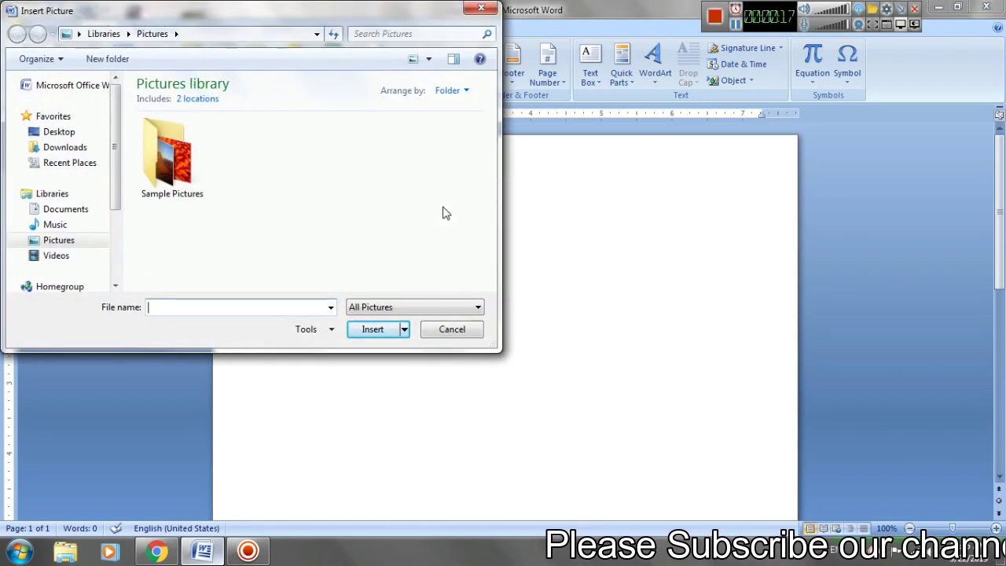
left_click(60, 132)
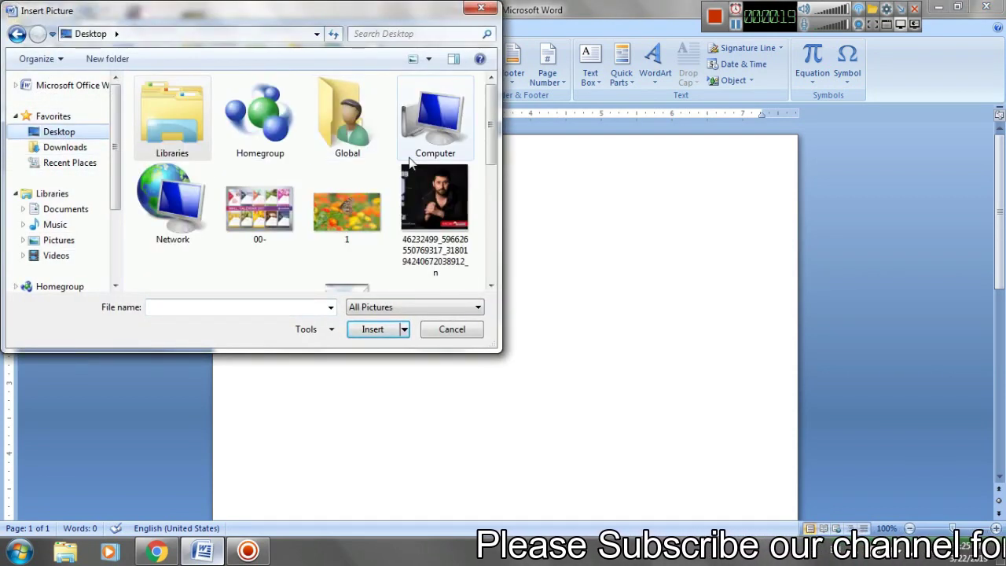
left_click_drag(490, 153, 492, 240)
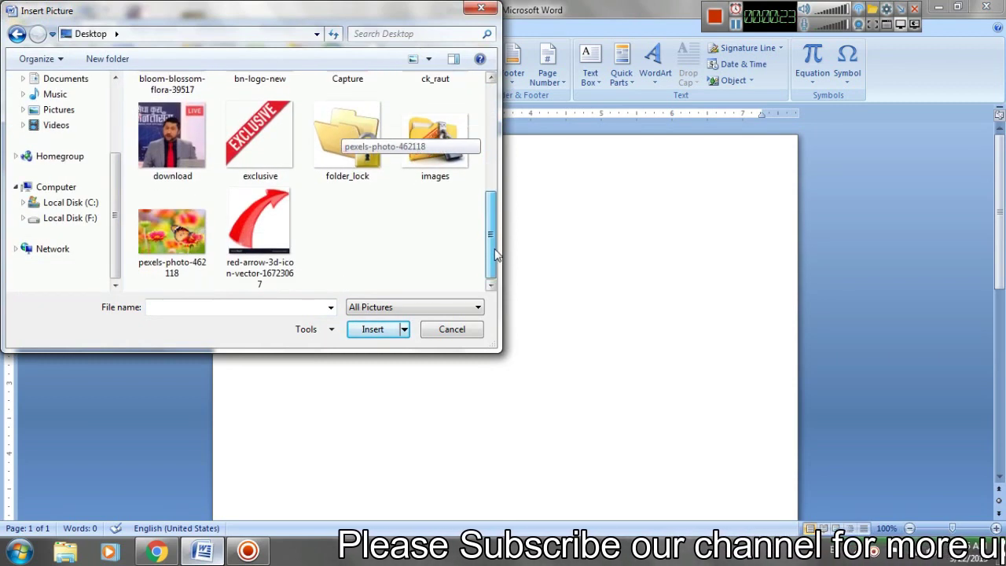
left_click(172, 232)
left_click(374, 330)
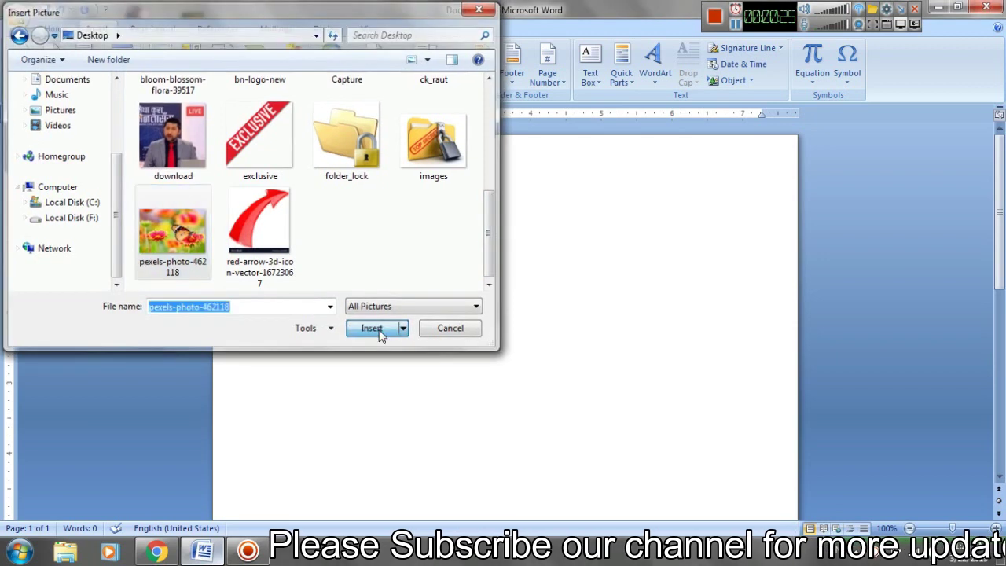
scroll(588, 313, "down", 3)
scroll(588, 312, "up", 3)
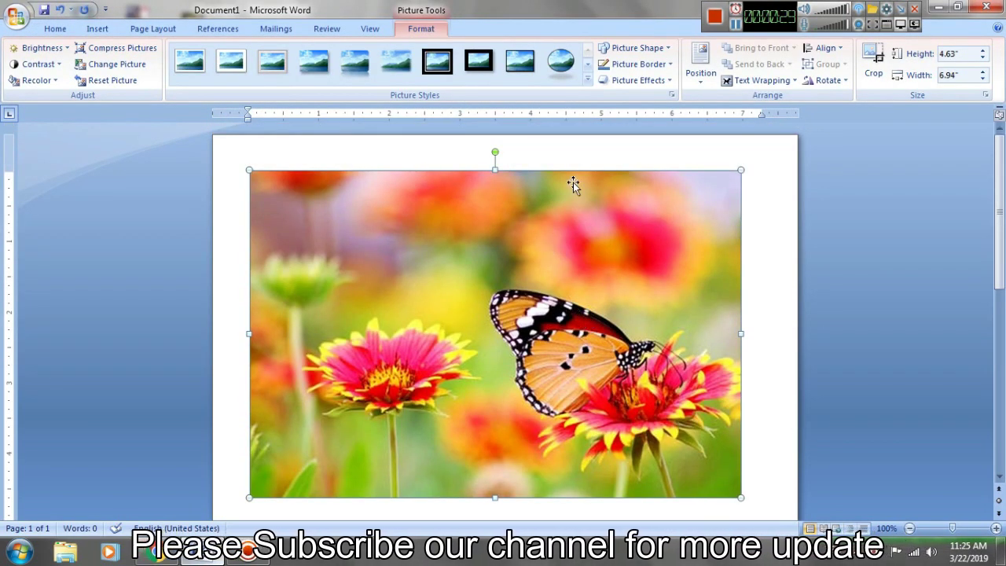
Set the photo to In Front of Text wrapping and move it to the top-left corner
left_click(747, 80)
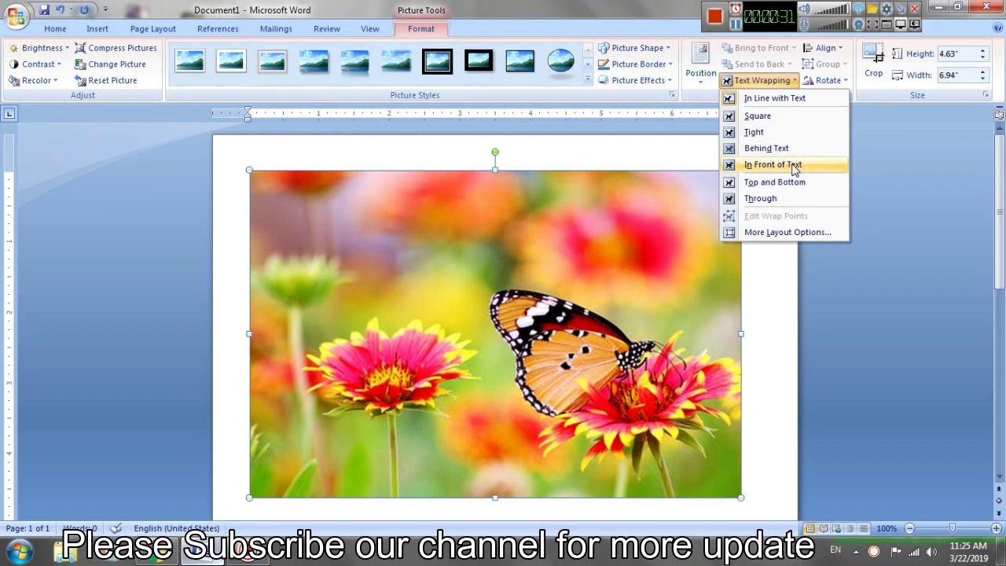
left_click(793, 166)
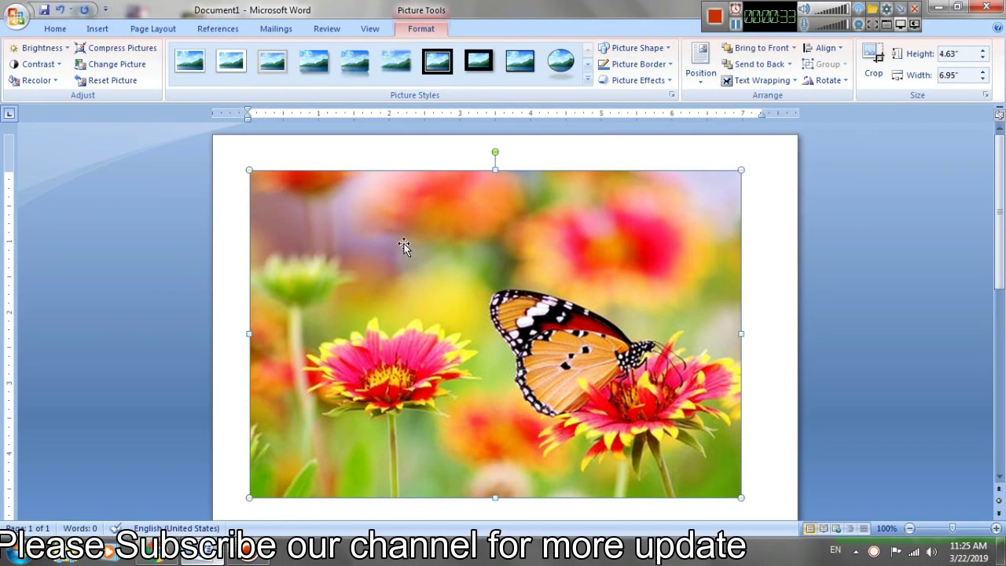
mouse_move(405, 229)
left_mouse_down()
mouse_move(371, 191)
mouse_move(405, 228)
left_mouse_up()
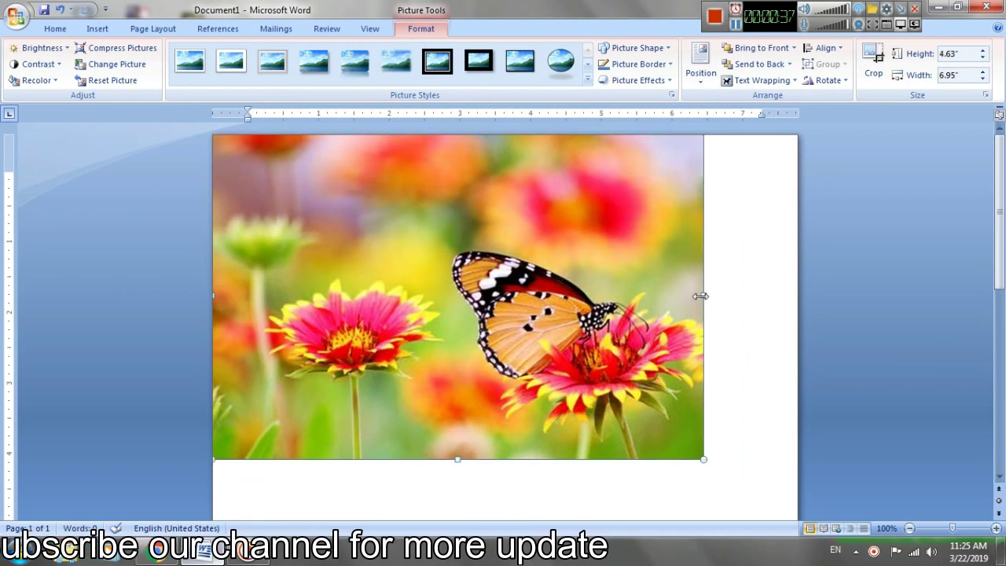
scroll(727, 424, "down", 3)
scroll(723, 422, "down", 3)
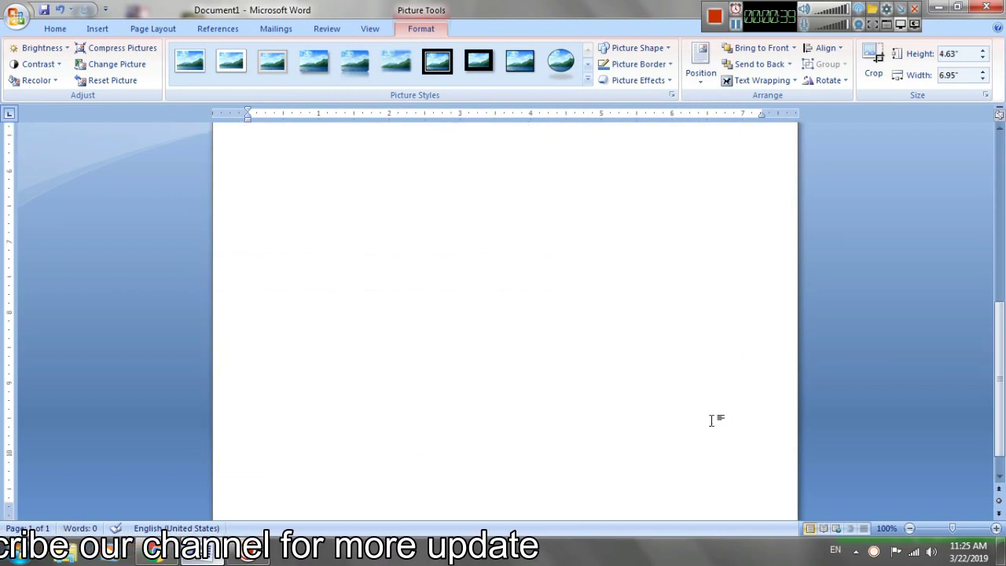
scroll(711, 419, "up", 3)
Enlarge the photo to 5.51" by 8.28" so it spans the page width
left_click_drag(703, 318, 795, 356)
left_click_drag(720, 347, 696, 343)
scroll(802, 438, "down", 5)
scroll(506, 476, "down", 1)
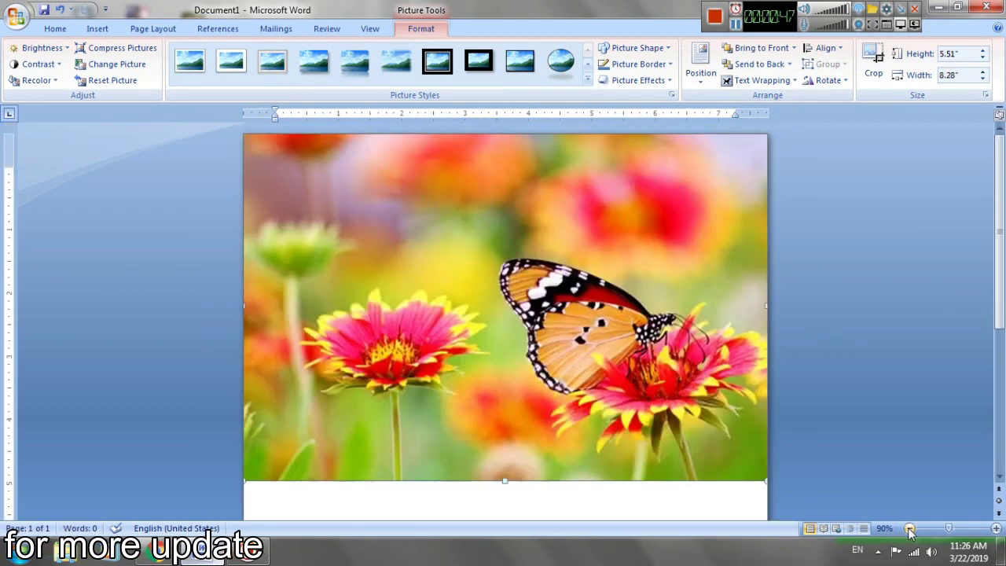
scroll(505, 475, "down", 3)
scroll(235, 354, "down", 1)
scroll(62, 258, "down", 1)
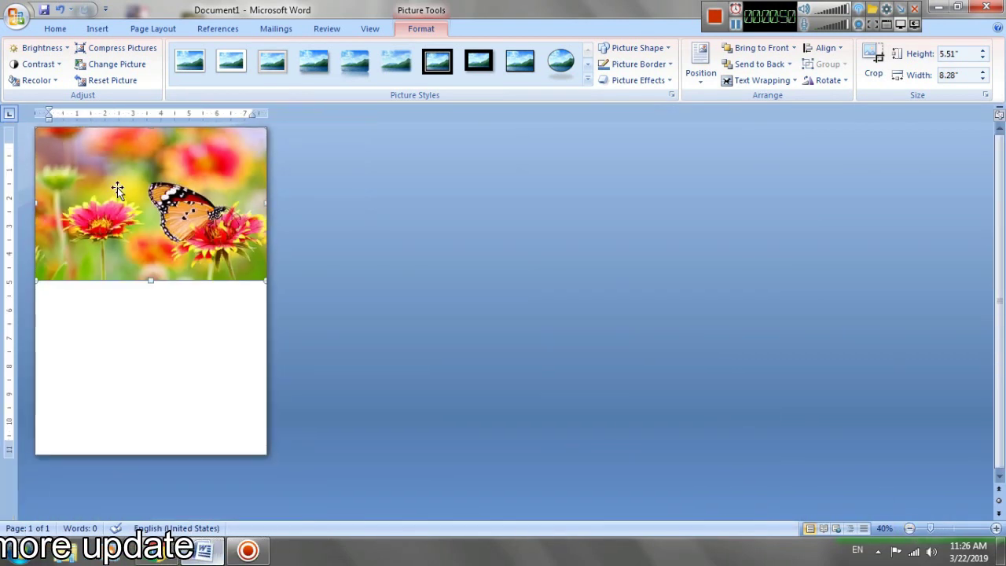
left_click(653, 50)
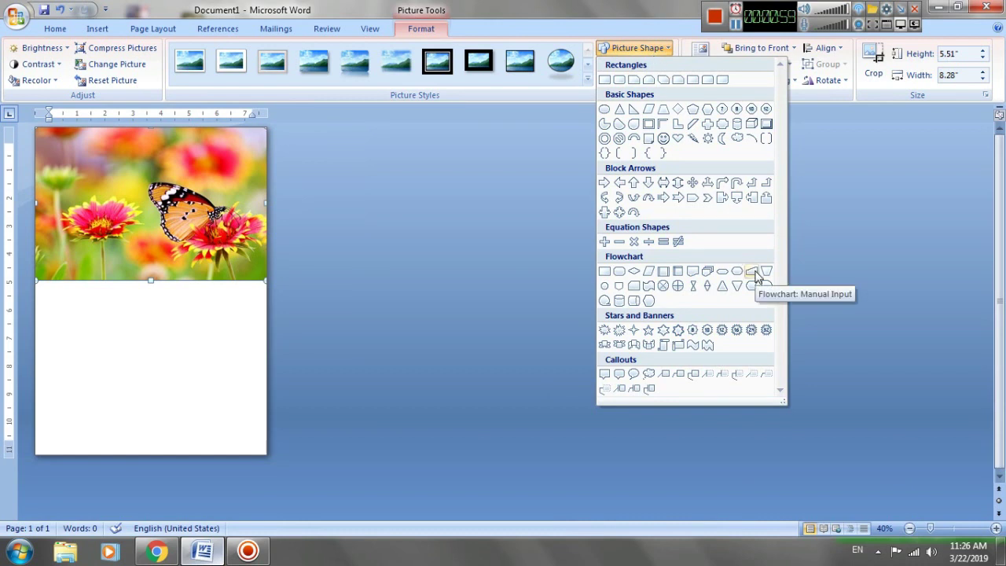
Clip the photo to the Flowchart: Manual Input shape and flip it vertically
left_click(753, 272)
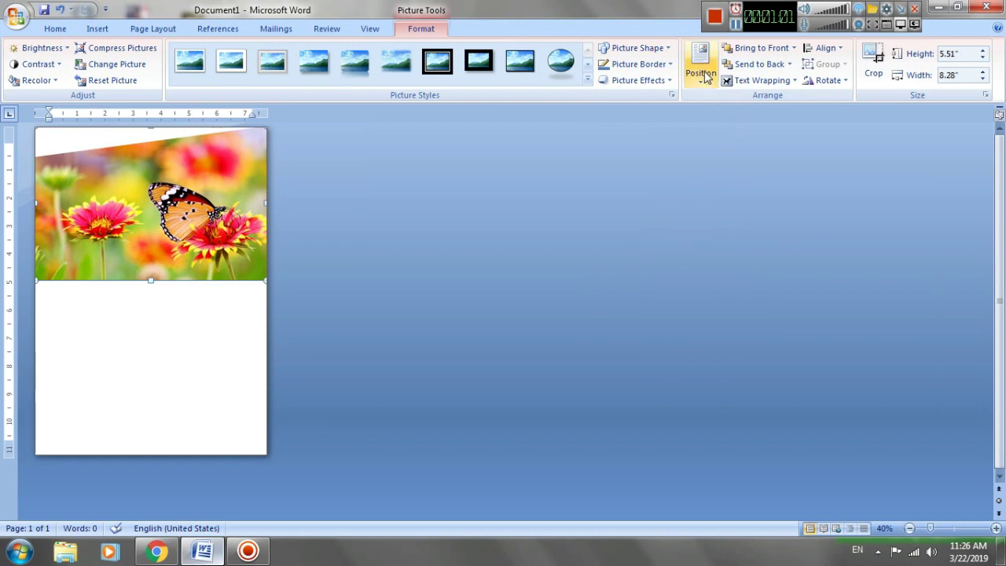
left_click(828, 80)
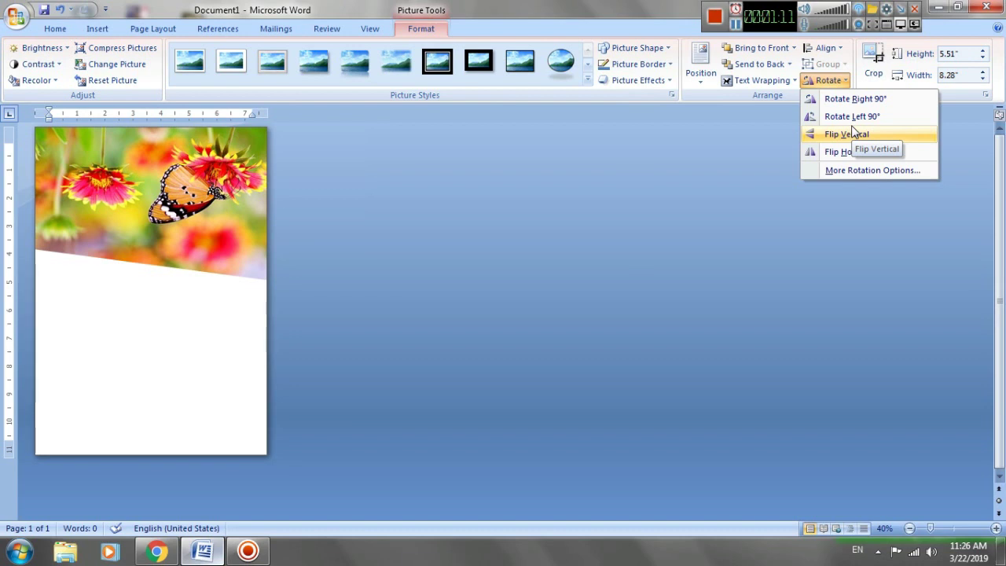
left_click(851, 132)
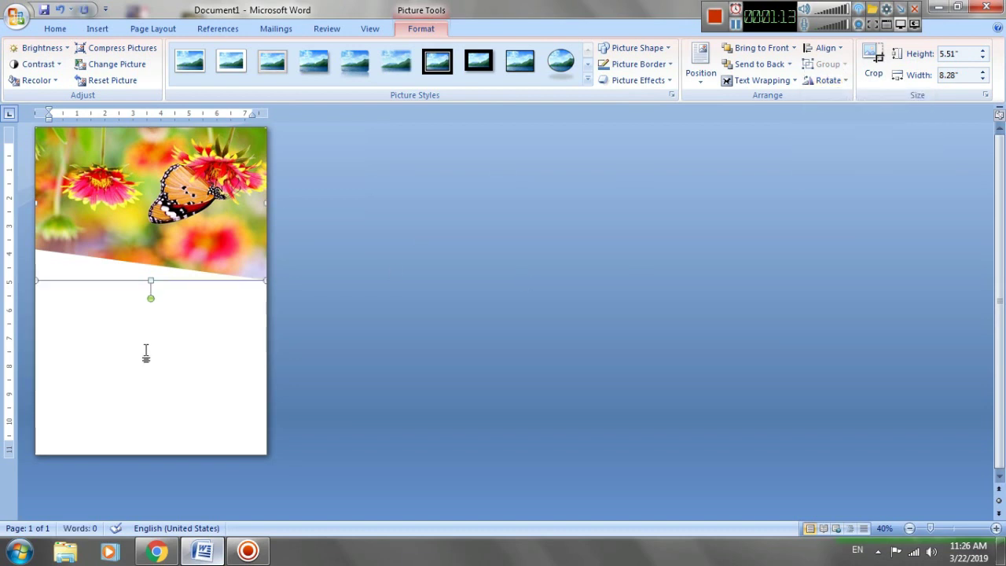
left_click(146, 351)
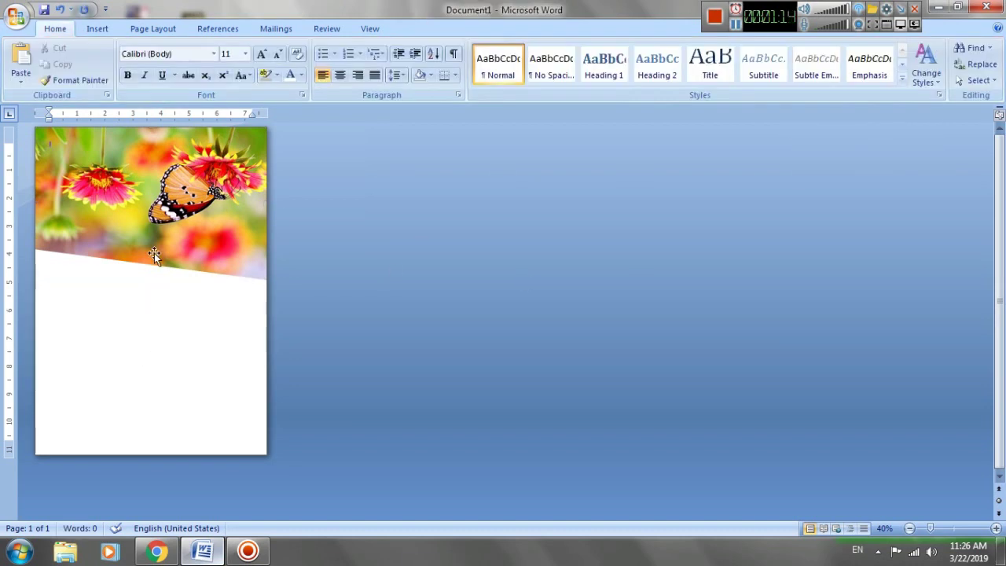
Zoom in and back out to inspect the photo's slanted edge
left_click(996, 528)
left_click(996, 528)
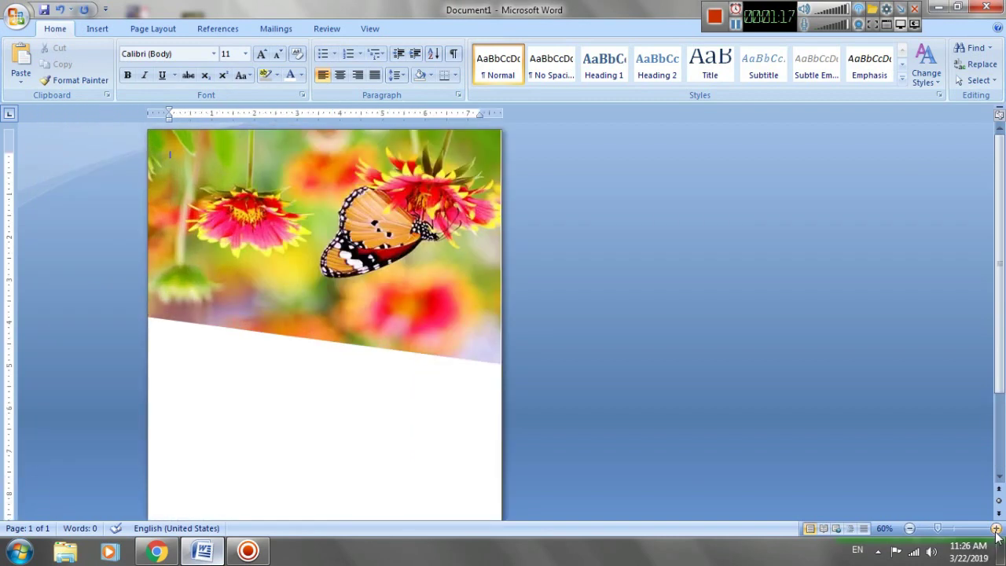
left_click(996, 528)
left_click(996, 528)
left_click(996, 528)
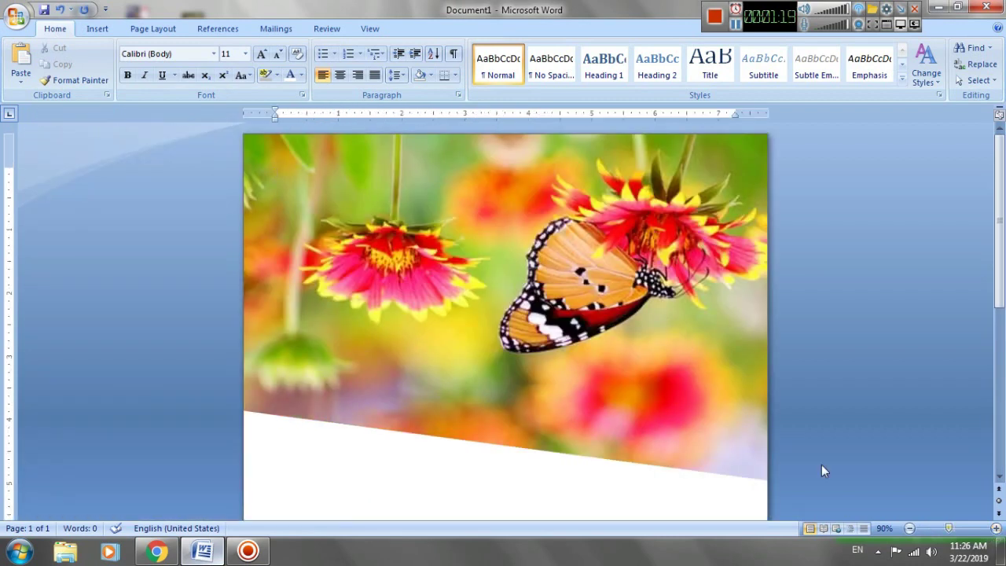
scroll(645, 409, "down", 3)
scroll(476, 353, "up", 3)
scroll(467, 366, "down", 3)
scroll(462, 363, "up", 3)
scroll(462, 363, "down", 3)
scroll(538, 406, "up", 1)
left_click(909, 529)
left_click(909, 528)
left_click(909, 528)
left_click(910, 528)
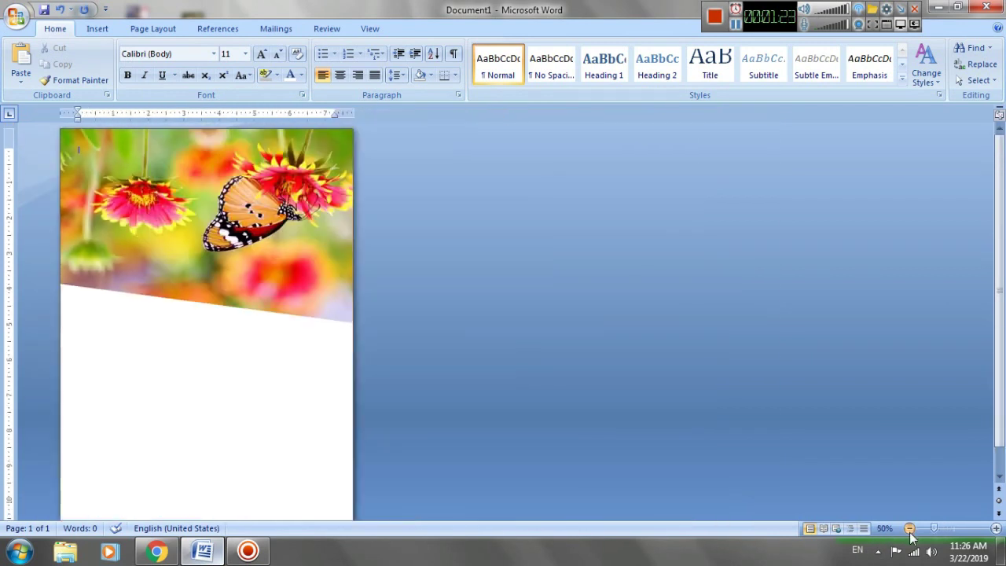
scroll(427, 354, "down", 1)
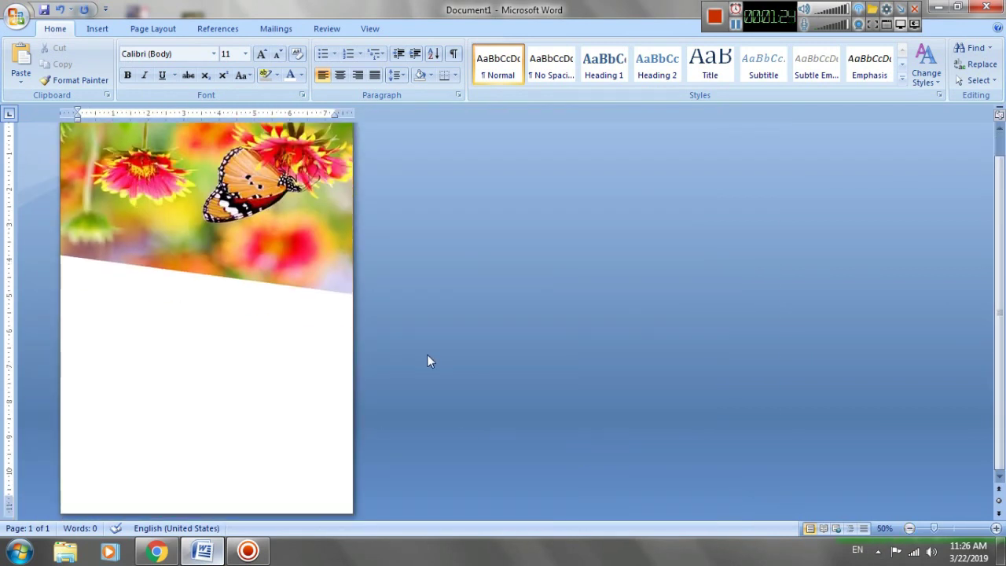
Draw an Isosceles Triangle, about 2.02" by 5.02", just below the photo
left_click(94, 29)
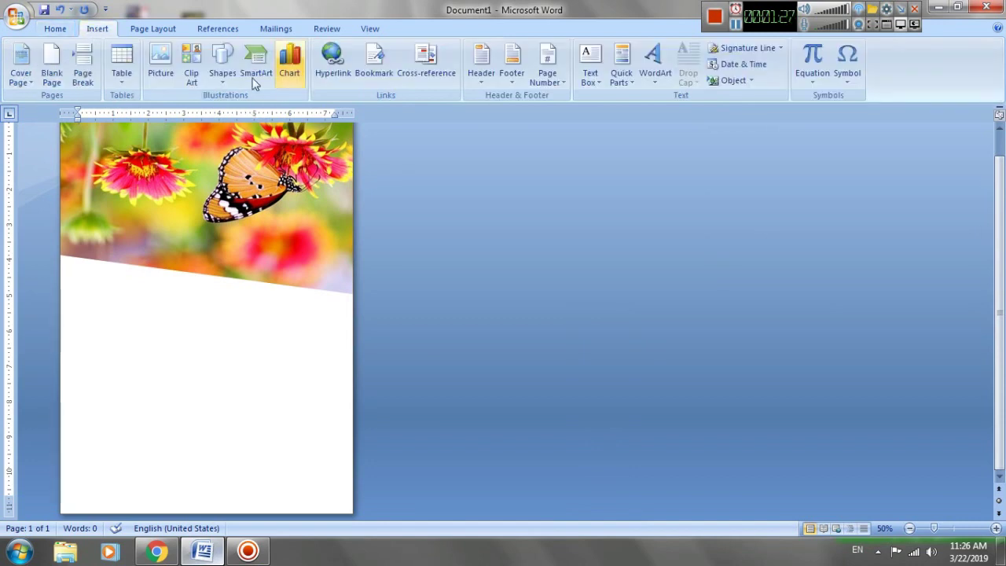
left_click(223, 70)
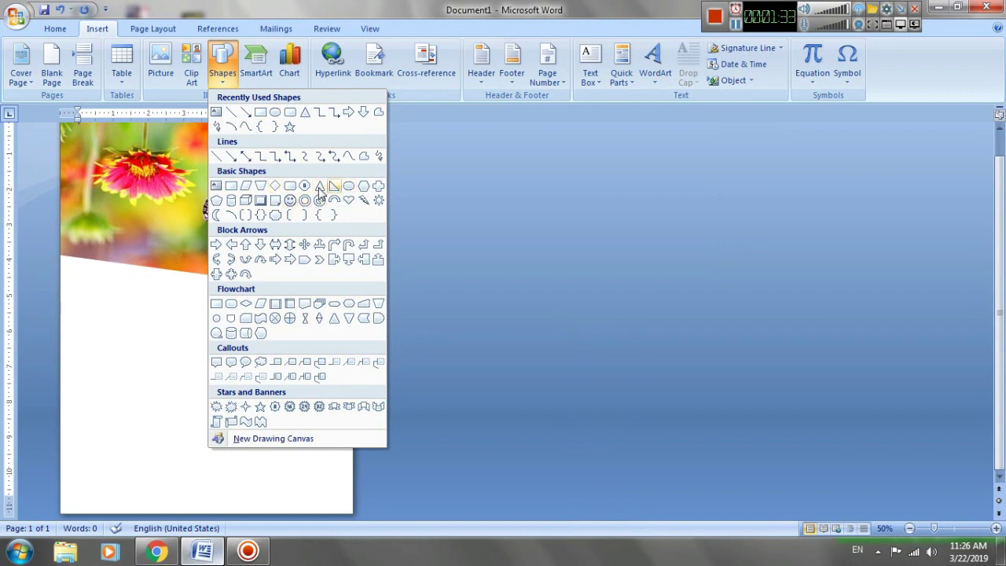
left_click(314, 185)
left_click_drag(148, 271, 327, 341)
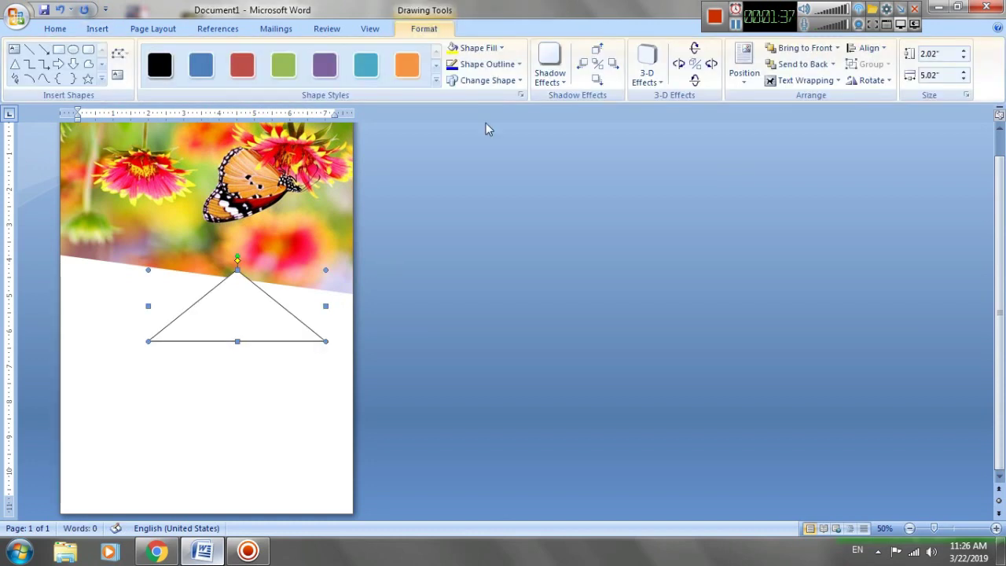
Give the triangle a dark red fill and a dark red outline
left_click(501, 48)
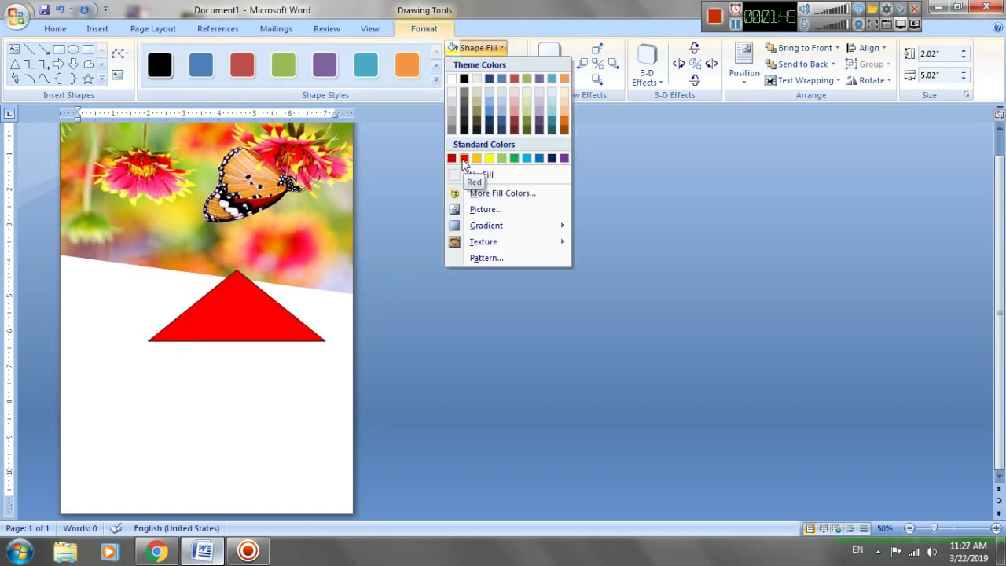
left_click(452, 159)
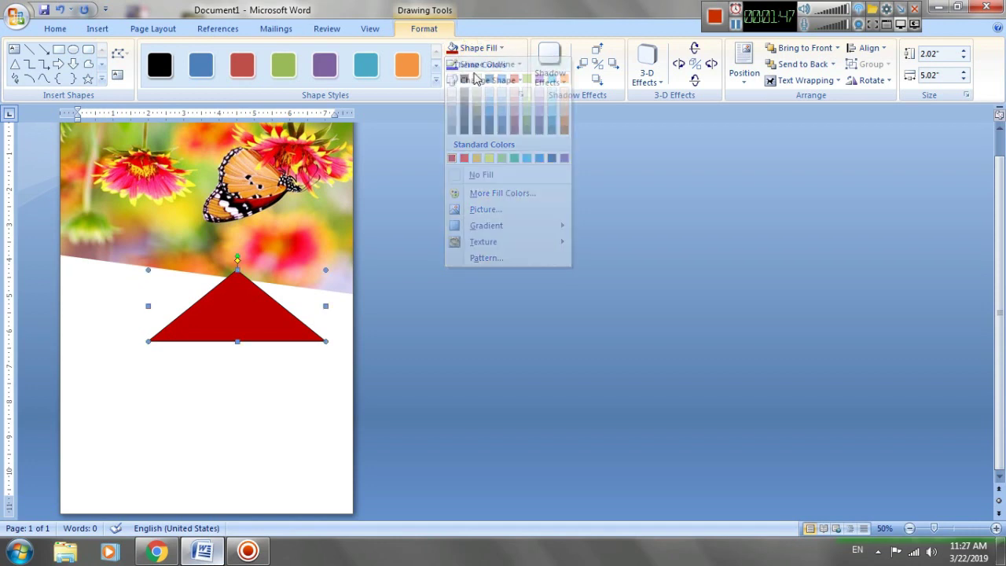
left_click(487, 64)
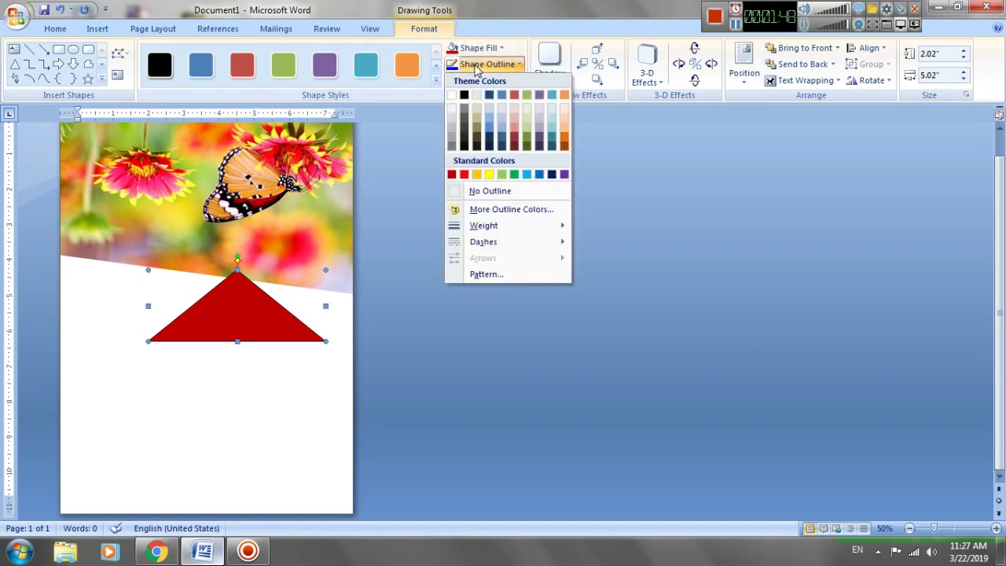
left_click(454, 174)
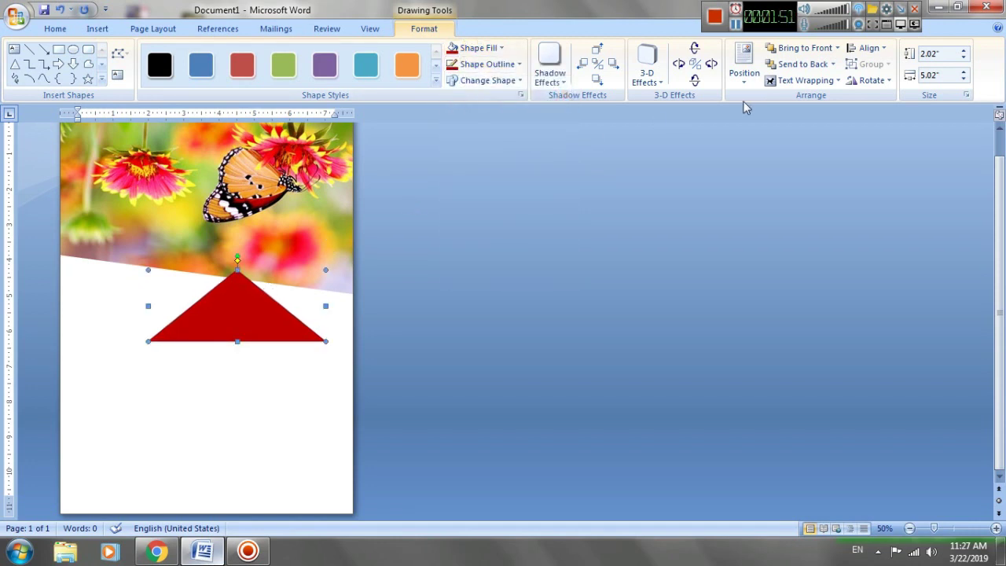
left_click(871, 80)
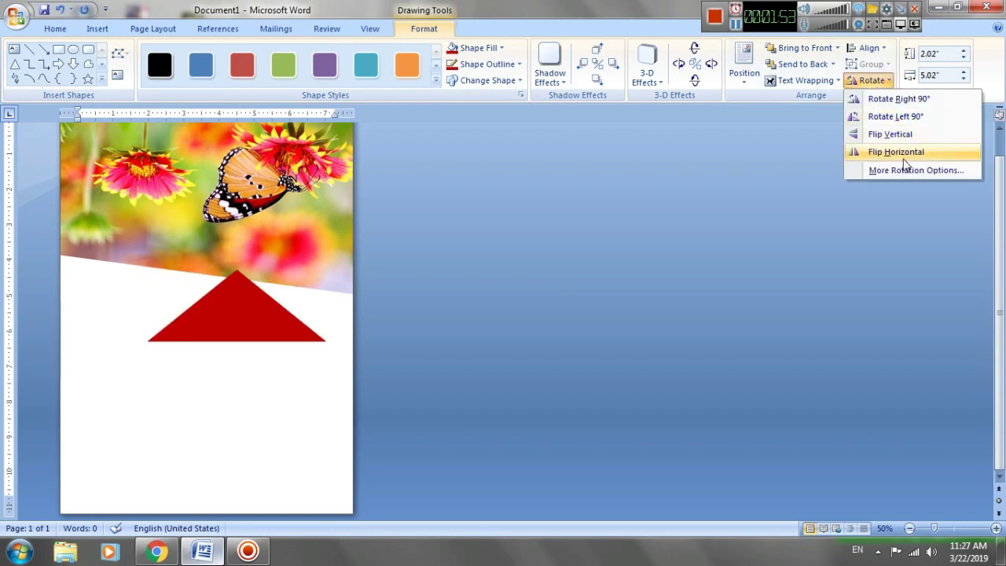
Rotate the triangle right 90°, place it at the left page edge, and resize to 2.73" by 5.71"
left_click(898, 99)
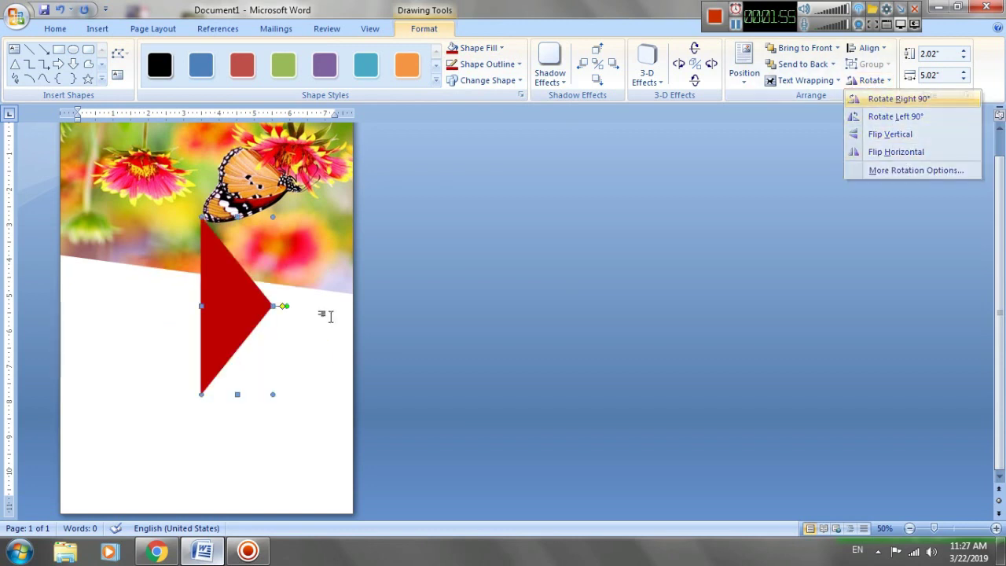
left_click_drag(128, 309, 108, 293)
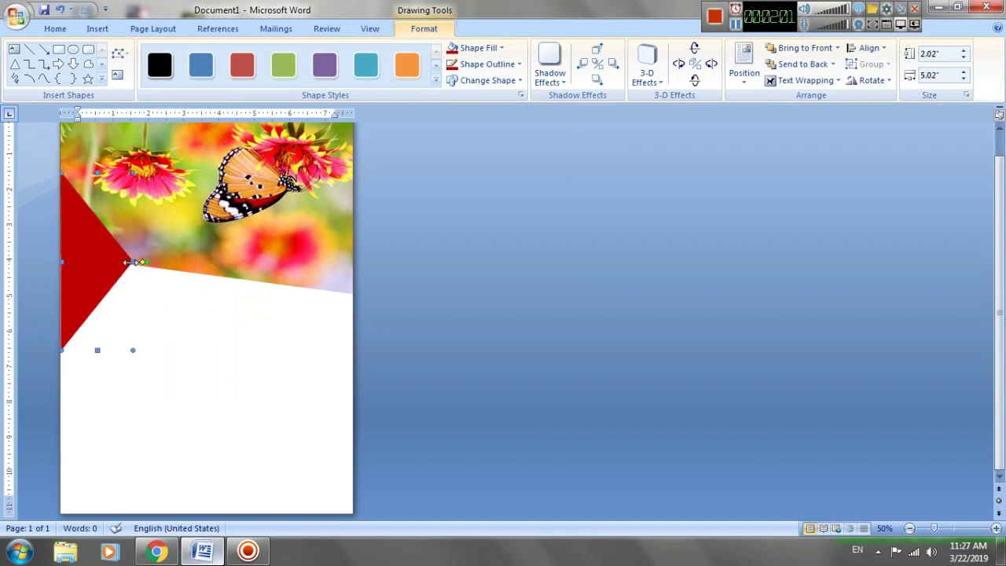
left_click_drag(153, 268, 158, 264)
left_click_drag(156, 350, 157, 374)
key("Left")
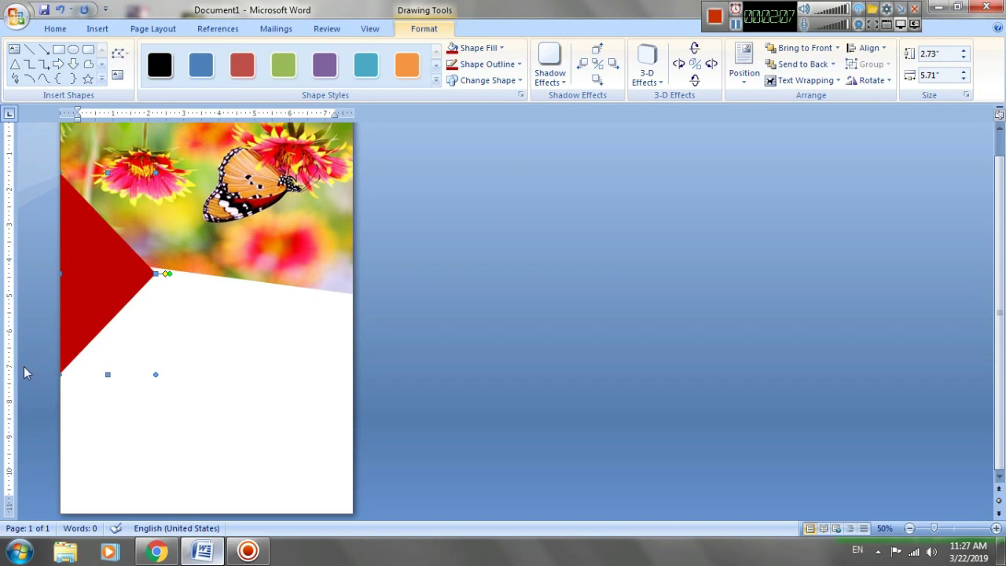
left_click(495, 48)
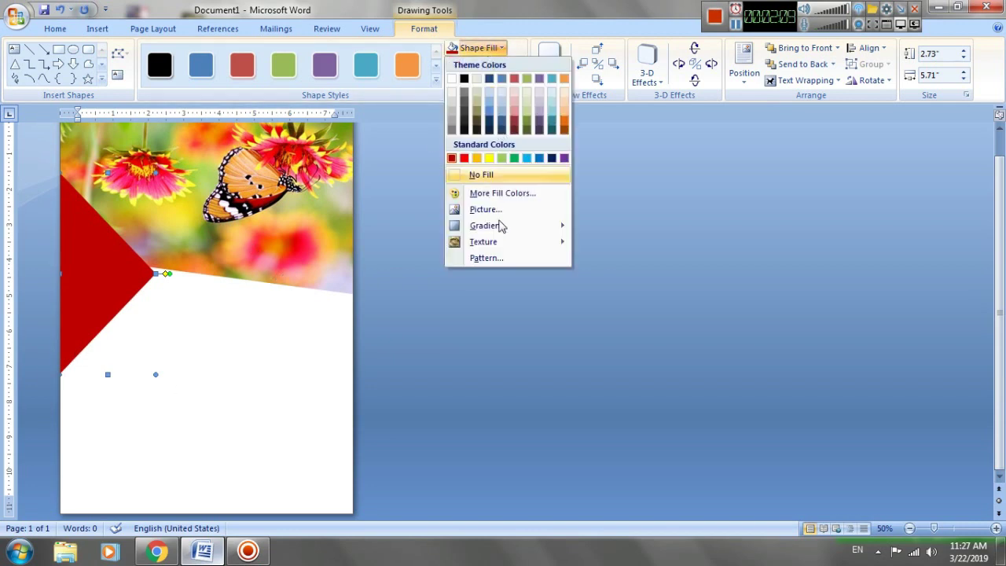
mouse_move(501, 227)
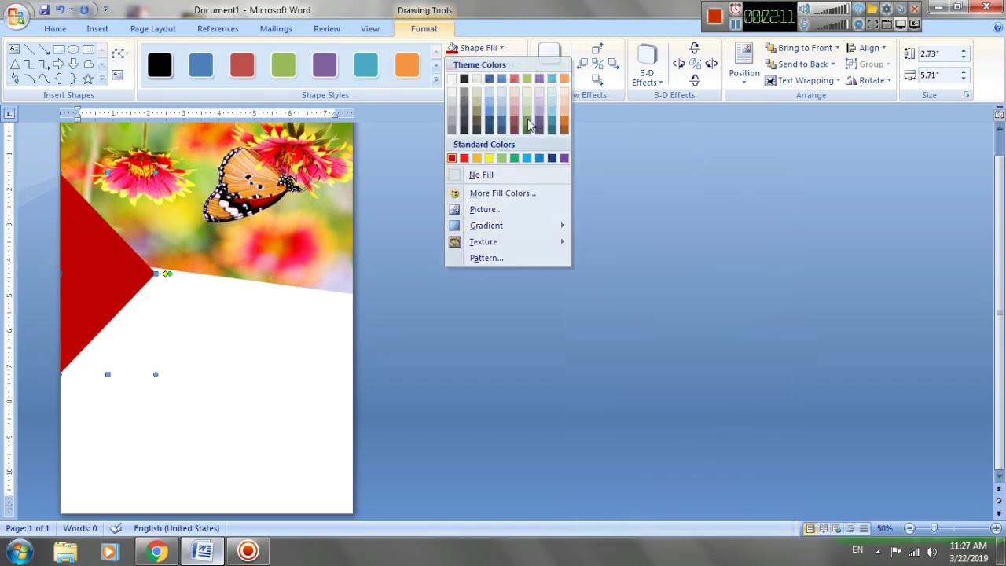
left_click(554, 71)
left_click(560, 72)
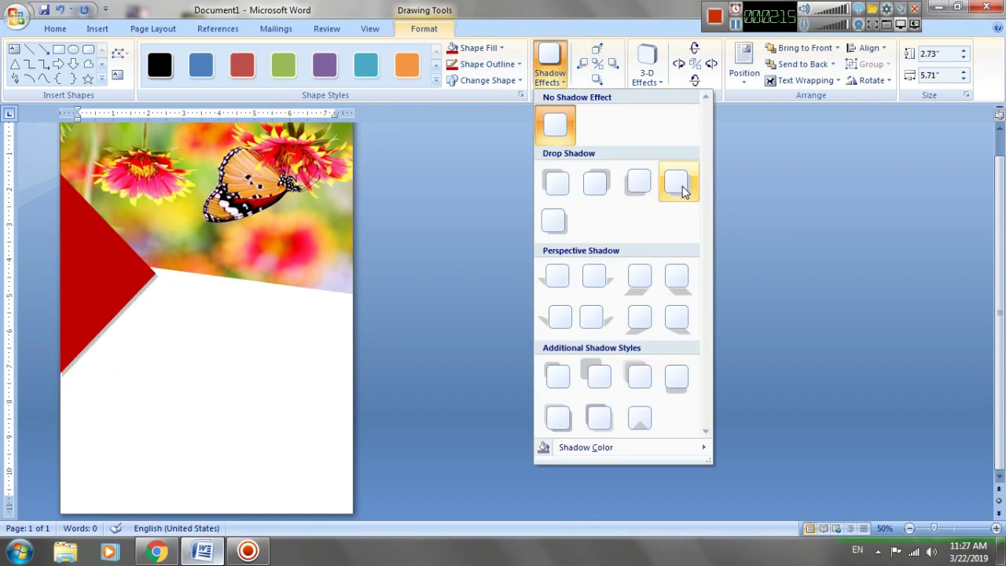
left_click(681, 188)
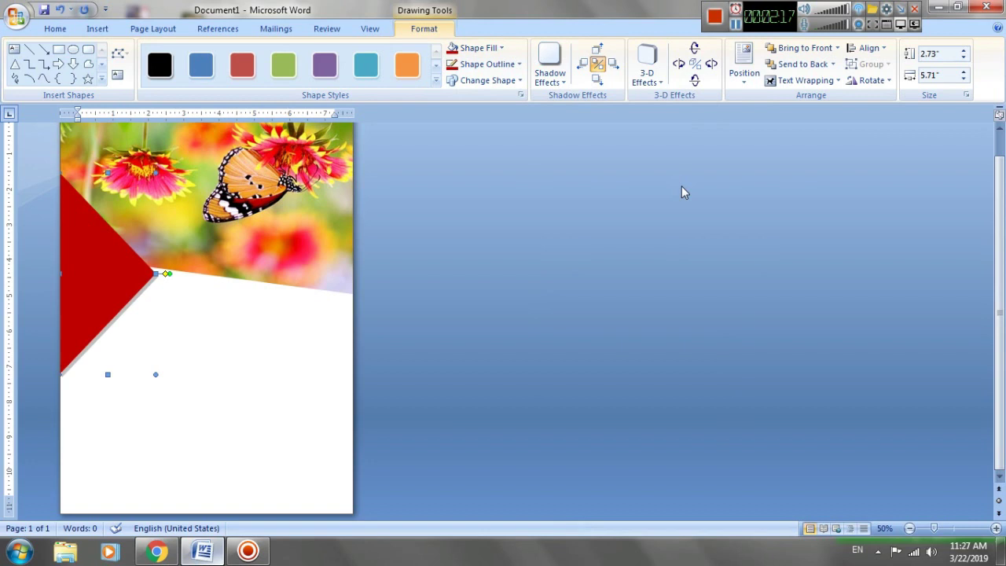
left_click(597, 82)
left_click(597, 82)
left_click(597, 82)
left_click(580, 70)
left_click(580, 68)
left_click(580, 68)
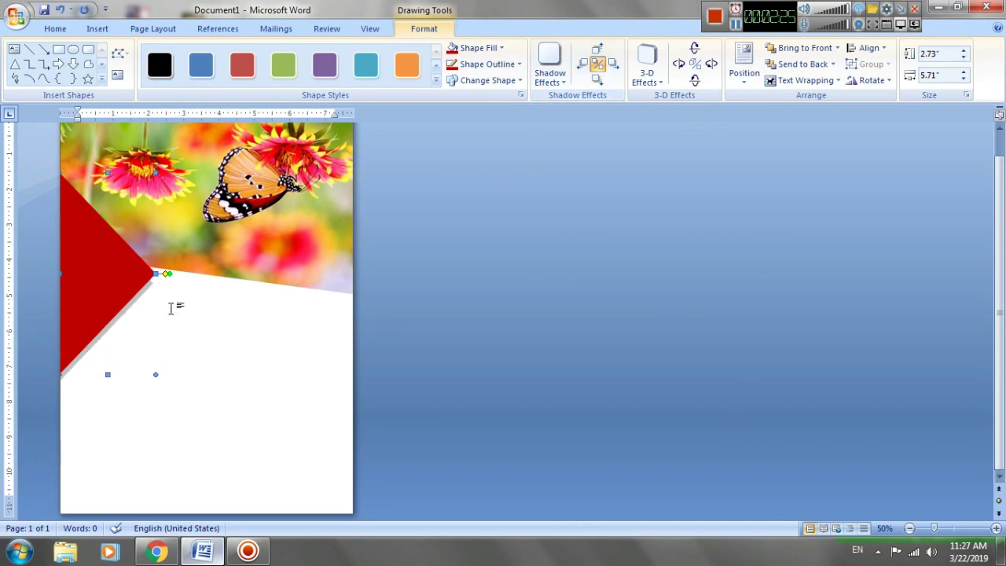
left_click(549, 76)
left_click(551, 126)
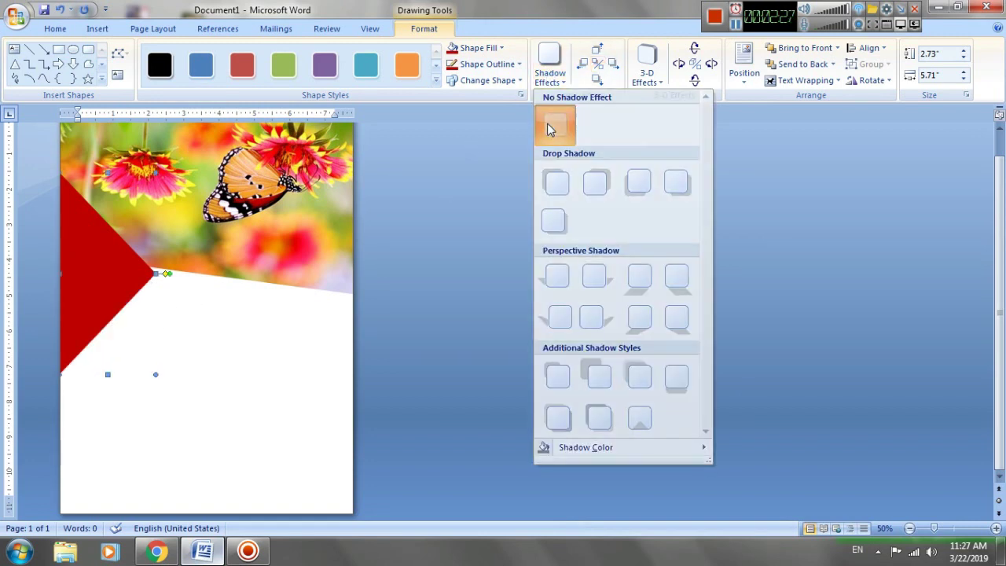
Draw a Freeform triangle along the red triangle's lower edge
left_click(996, 528)
left_click(996, 529)
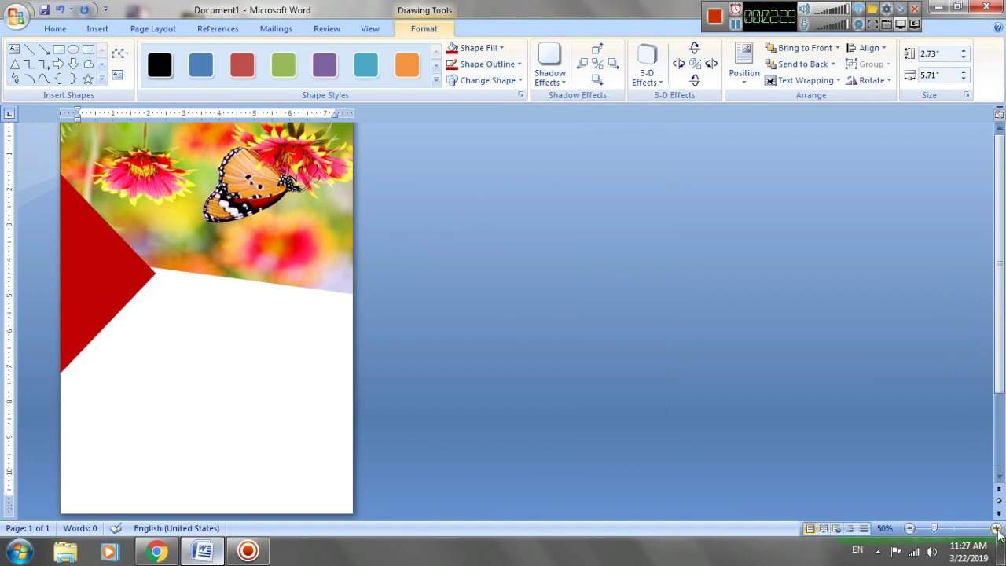
left_click(996, 528)
left_click(996, 528)
left_click(995, 528)
scroll(551, 393, "down", 3)
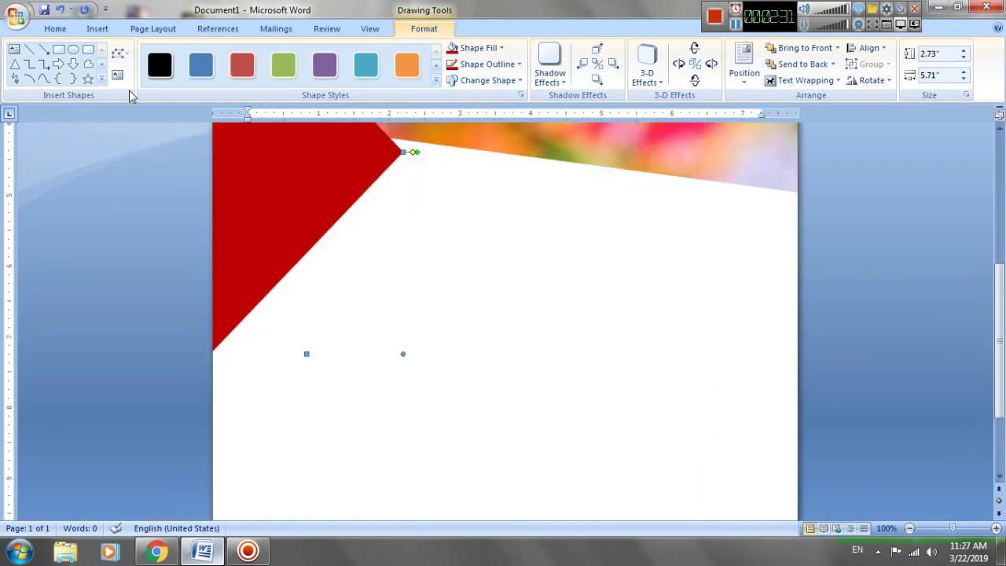
left_click(88, 64)
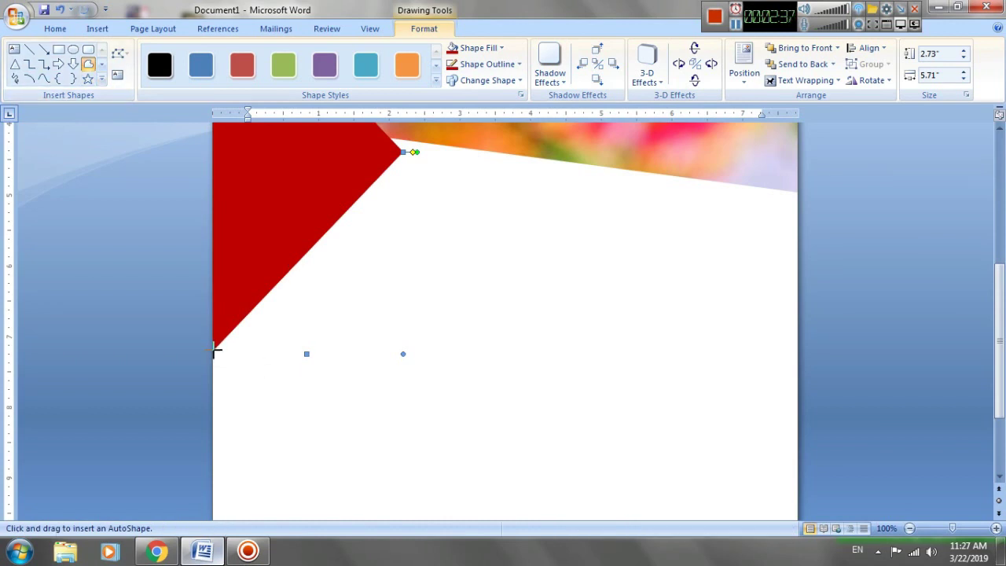
left_click(214, 403)
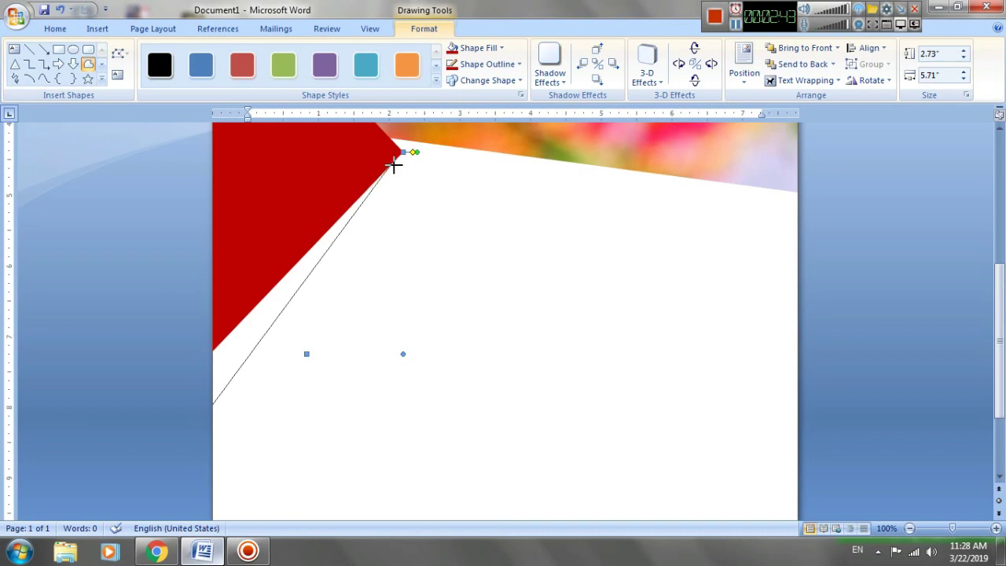
left_click(391, 168)
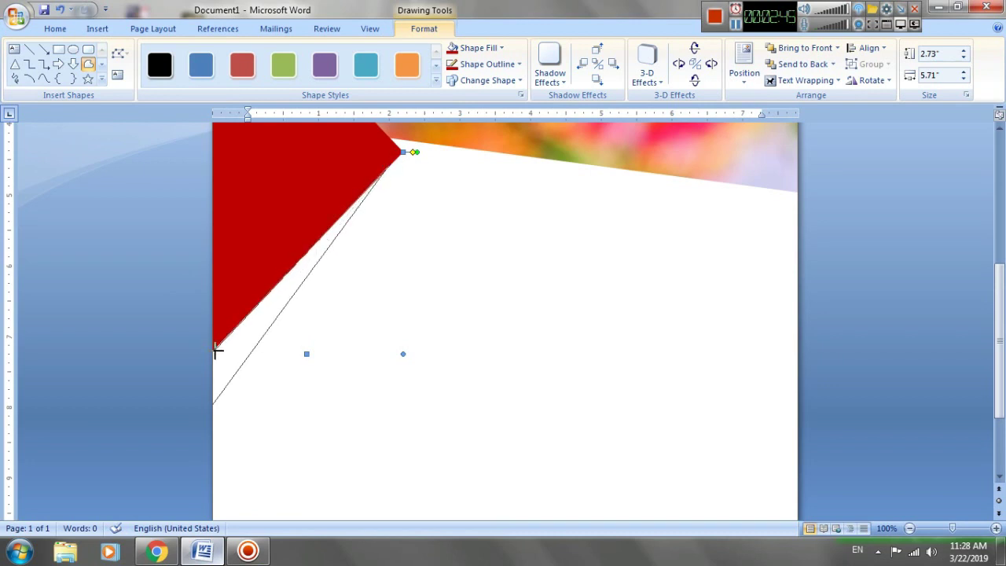
key("Escape")
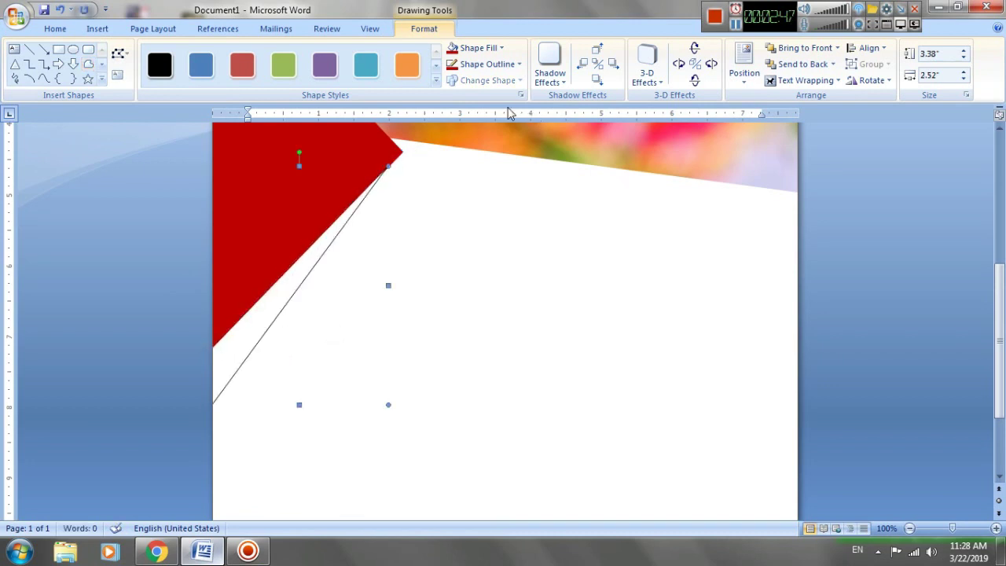
Fill the new triangle light grey with a light grey outline
left_click(477, 48)
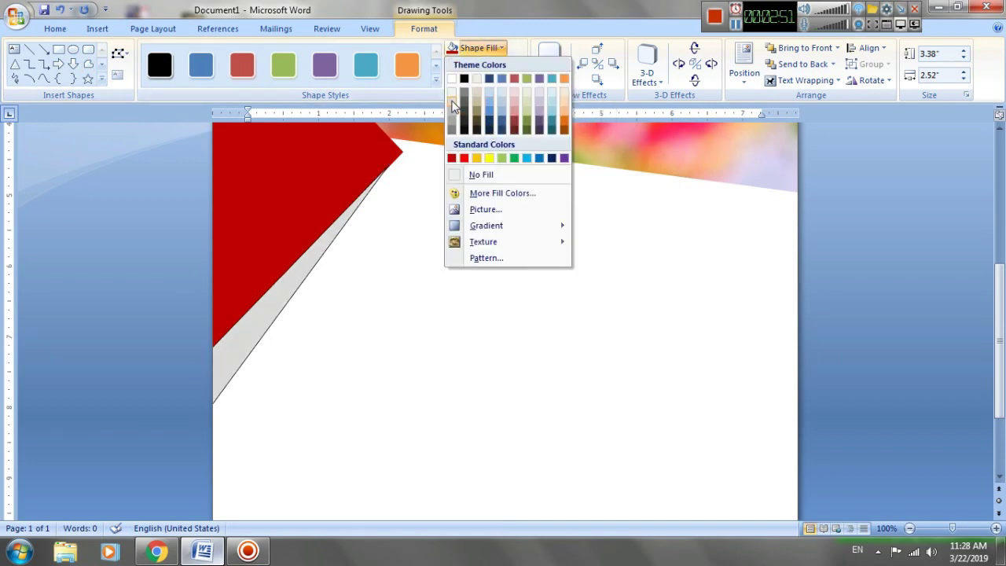
left_click(452, 101)
left_click(477, 64)
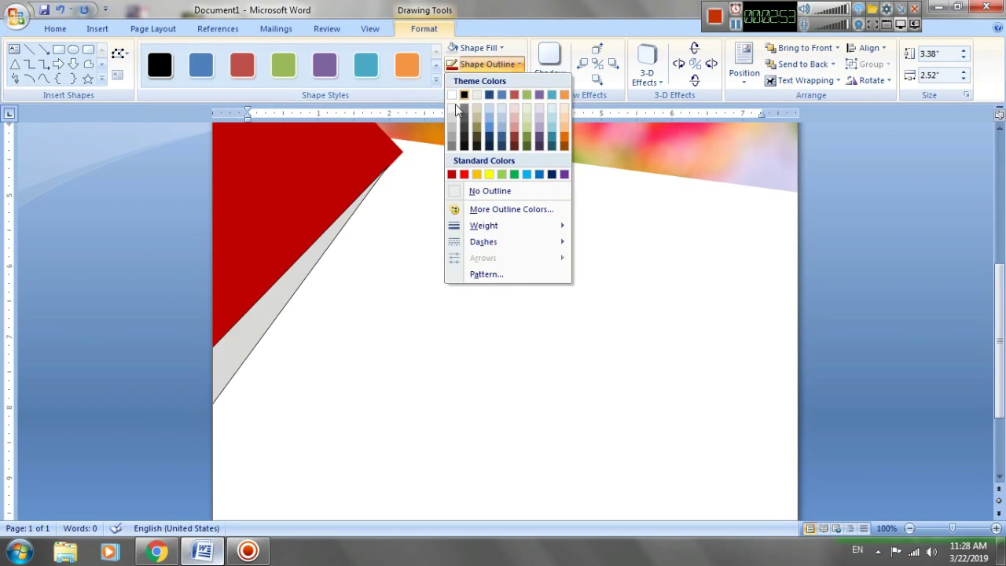
left_click(454, 126)
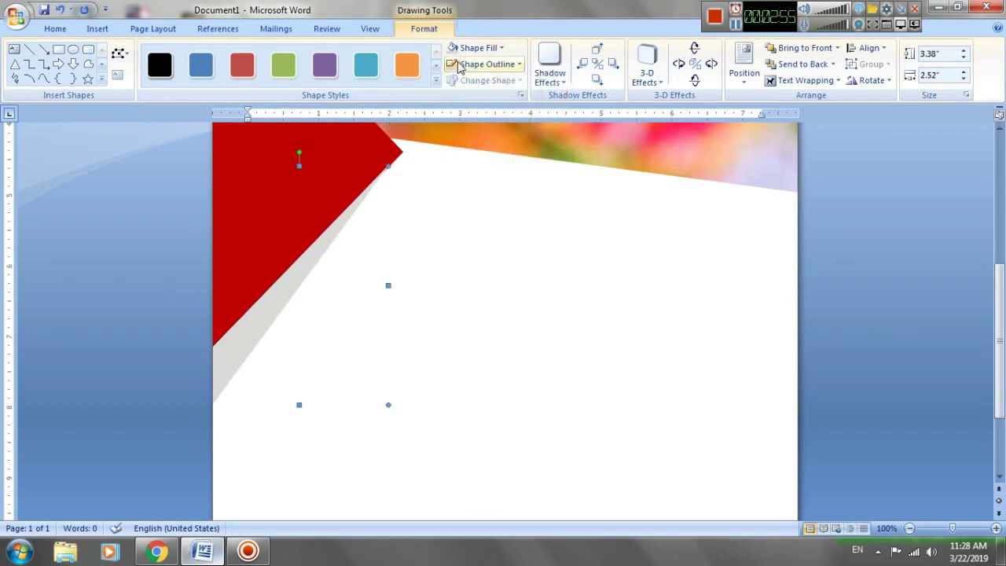
Send the grey triangle behind the red triangle
left_click(797, 65)
left_click(595, 270)
scroll(552, 331, "up", 5)
scroll(552, 338, "down", 5)
scroll(354, 353, "down", 4)
scroll(354, 367, "up", 4)
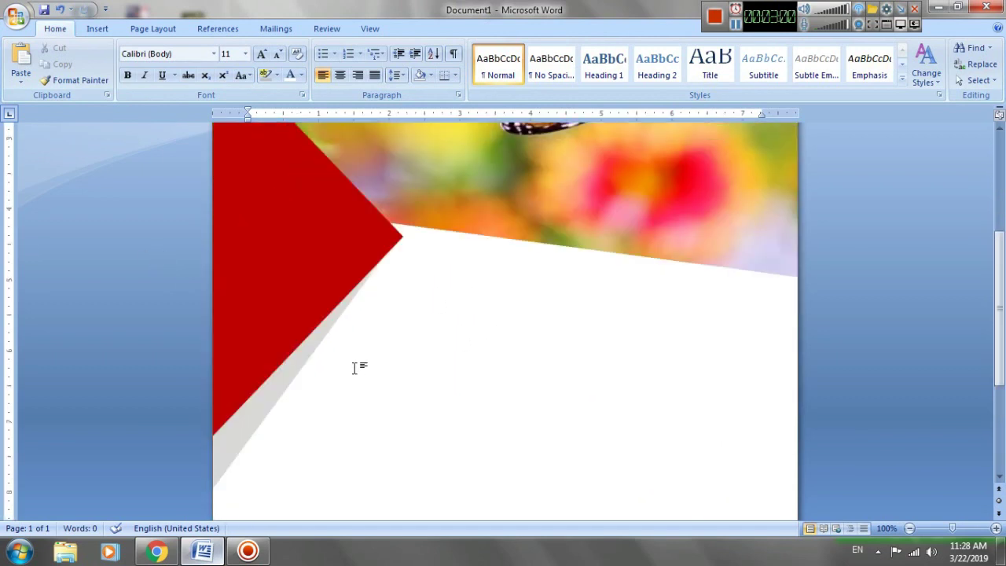
Insert WordArt in the first style and start typing 'Put your logo'
left_click(98, 33)
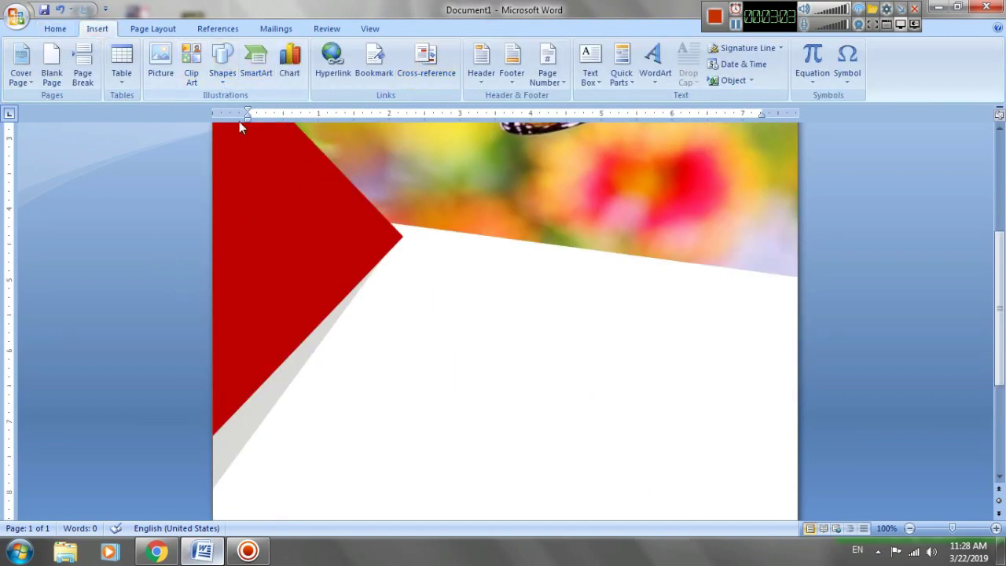
left_click(653, 63)
left_click(666, 112)
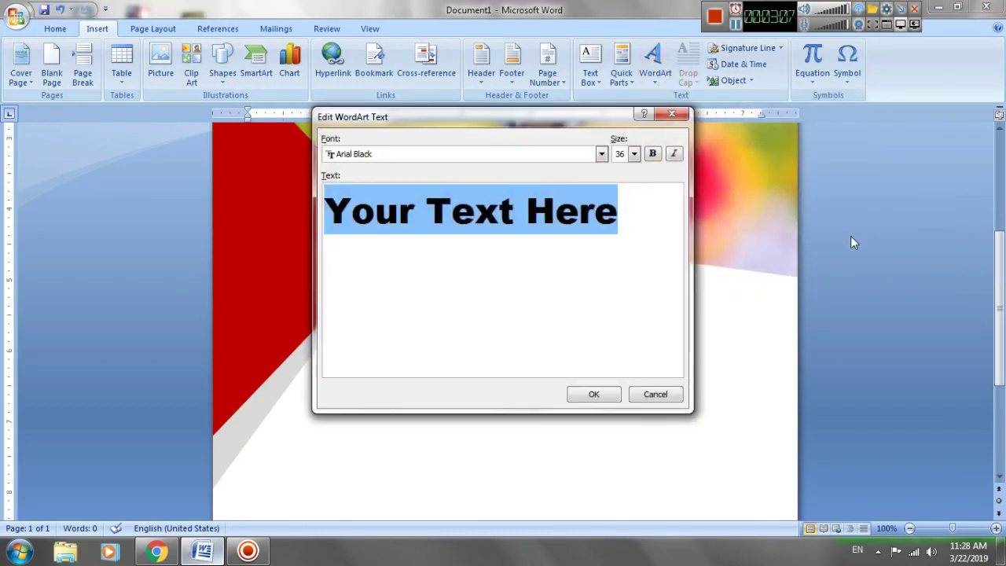
key("BackSpace")
type("pu")
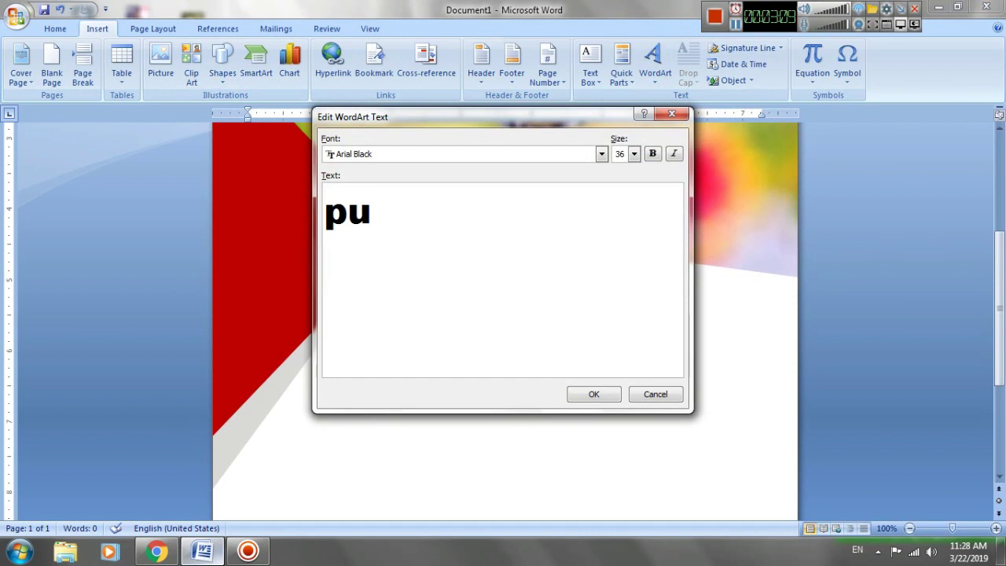
key("BackSpace")
key("BackSpace")
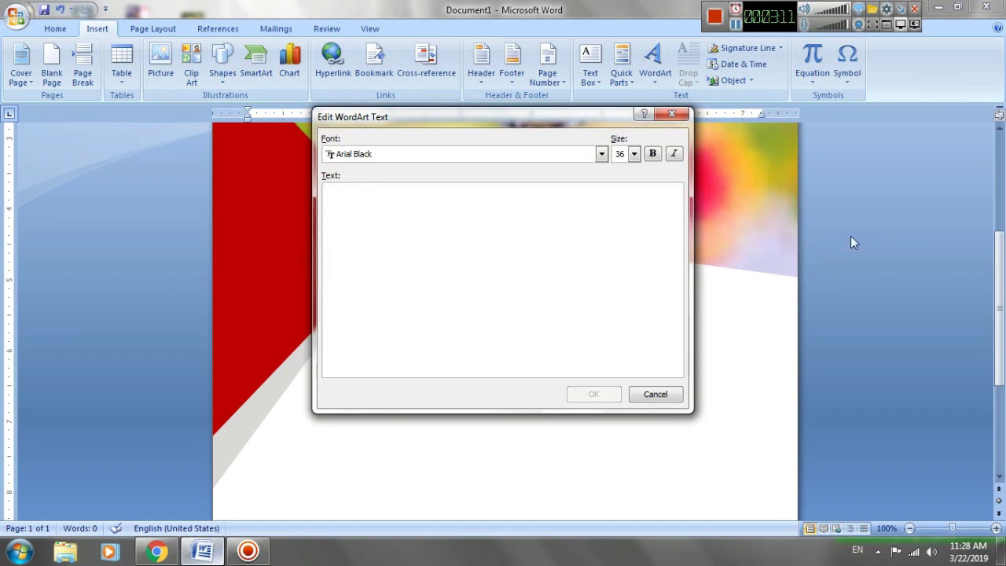
type("p")
key("BackSpace")
type("P")
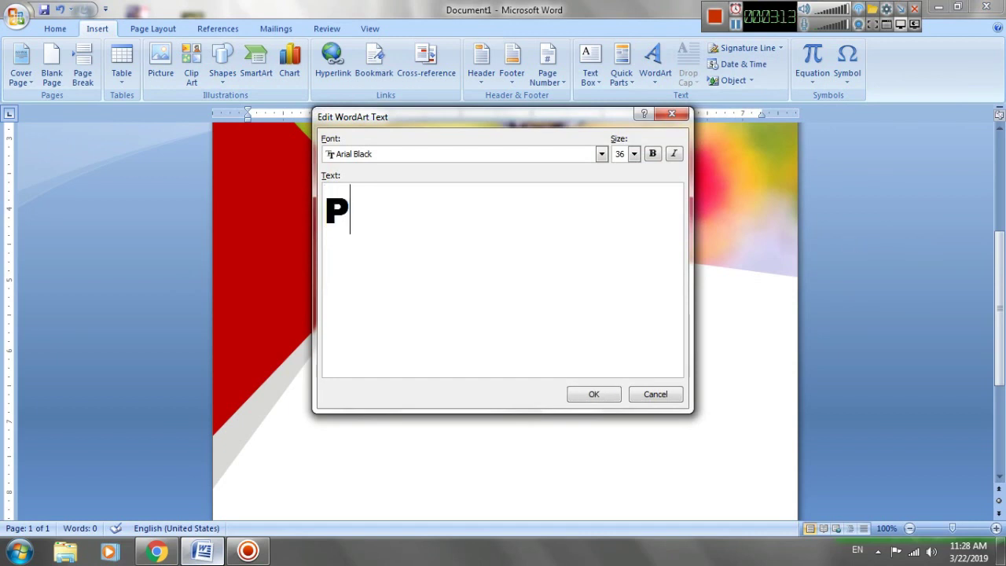
type("ut ")
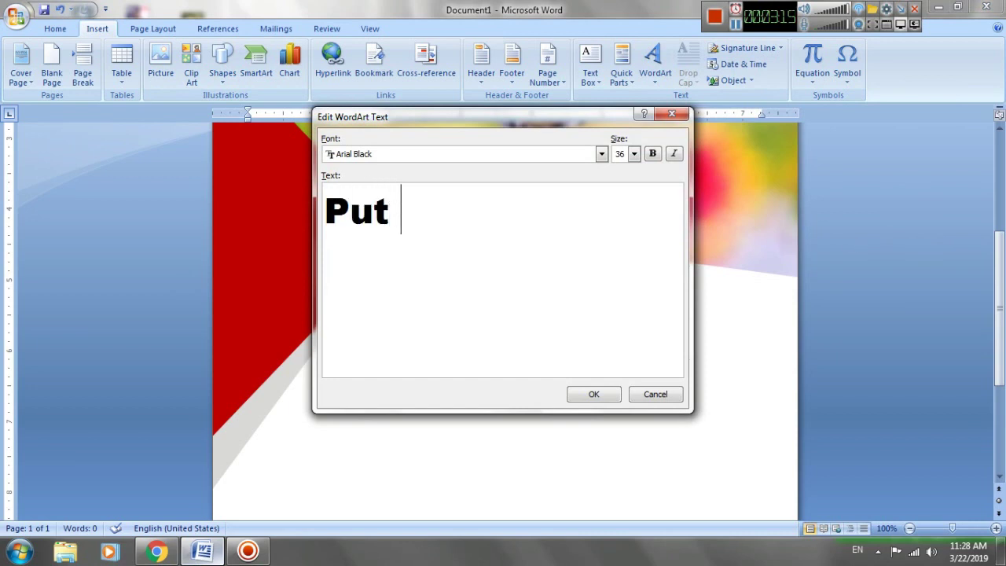
type("your l")
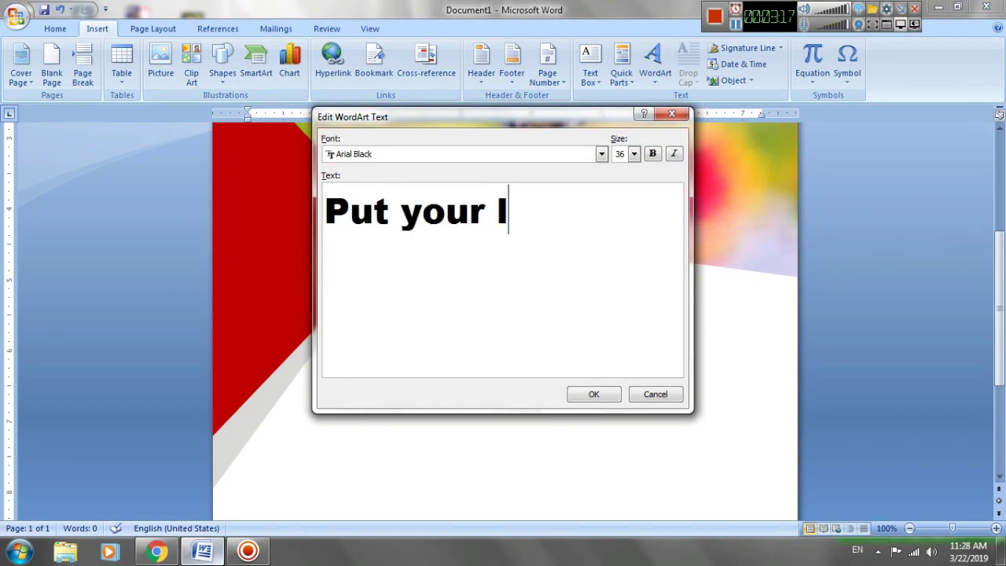
type("ogo he")
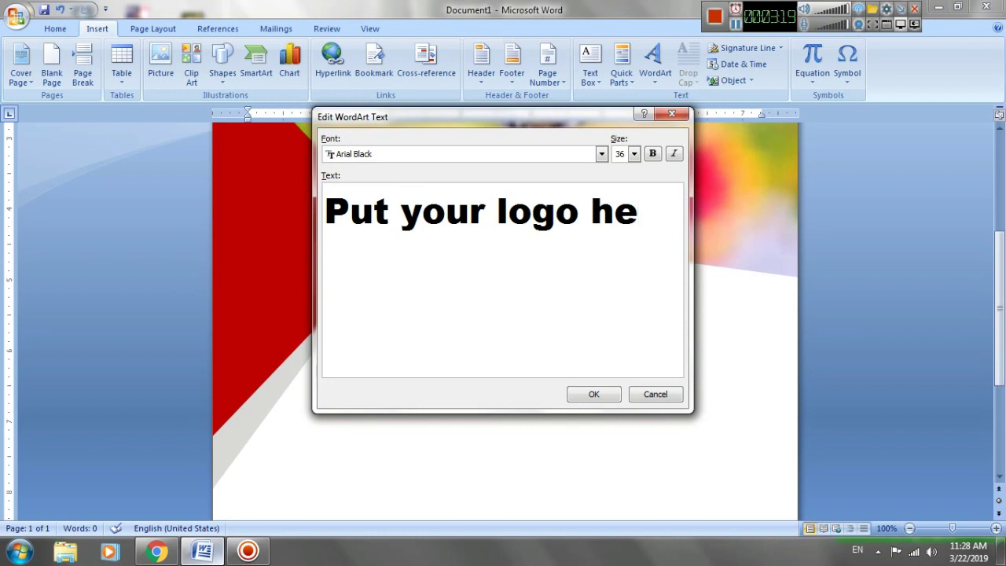
Correct the WordArt text to 'Put your logo' and 'Here' on two lines, and confirm
key("BackSpace")
key("BackSpace")
type("]")
key("Delete")
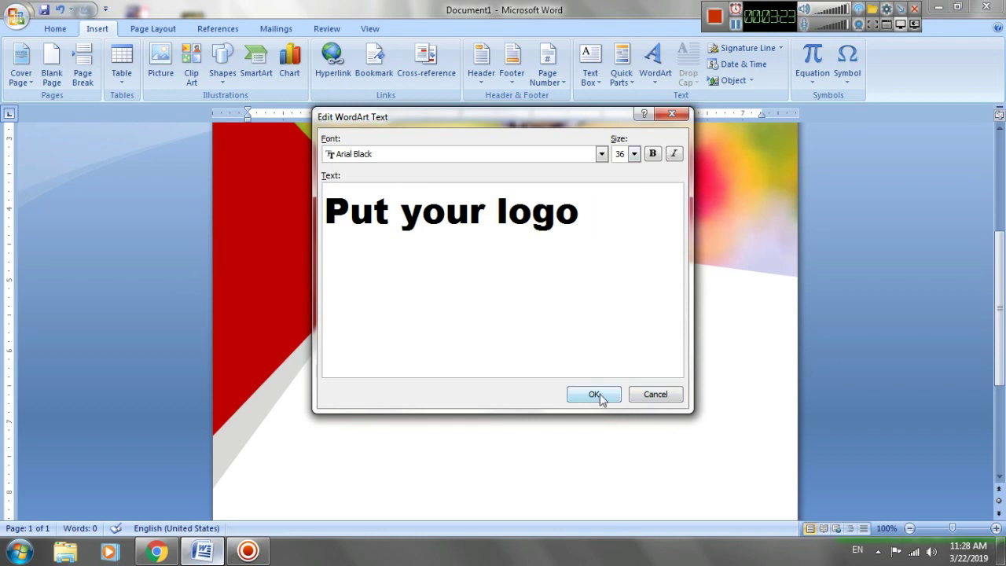
key("Return")
type("H")
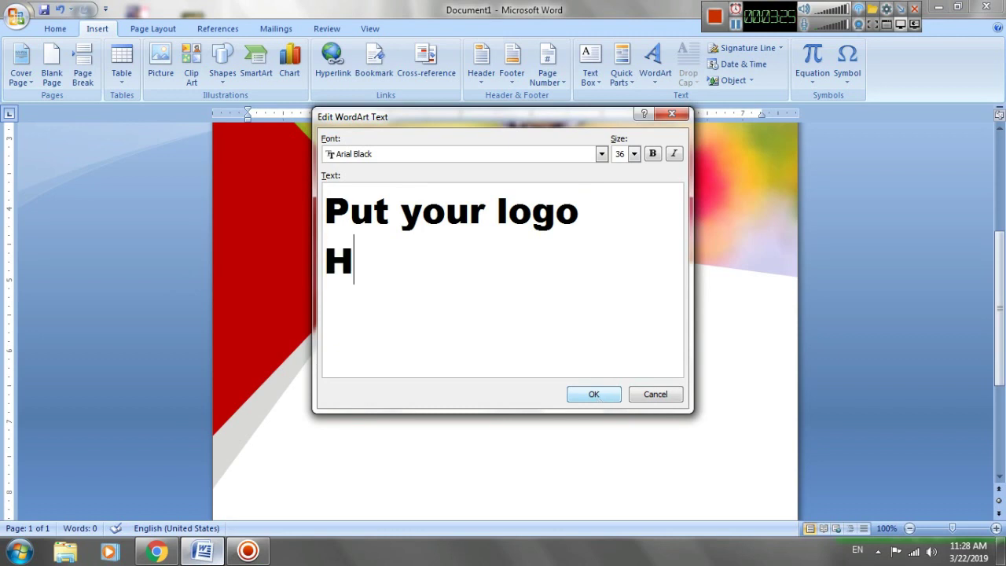
type("eer")
key("BackSpace")
key("BackSpace")
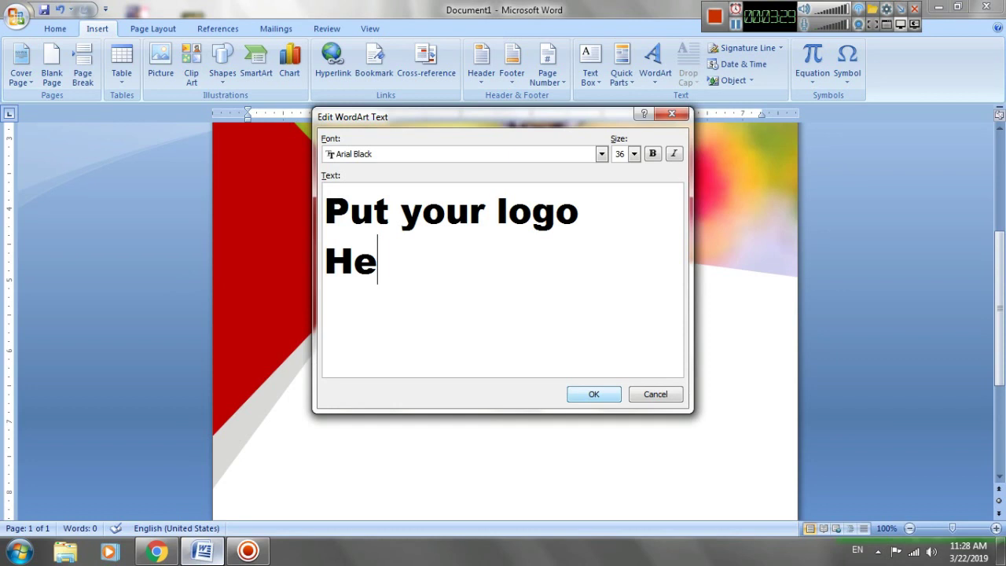
type("re")
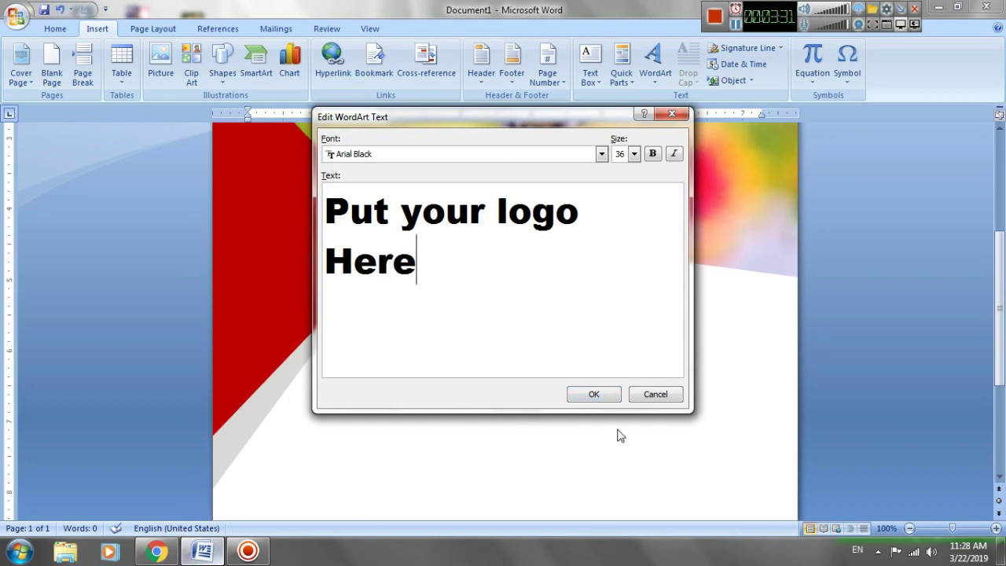
left_click(593, 394)
Float the WordArt in front of text and fit it onto the red triangle at 0.67" by 1.69"
scroll(707, 275, "up", 3)
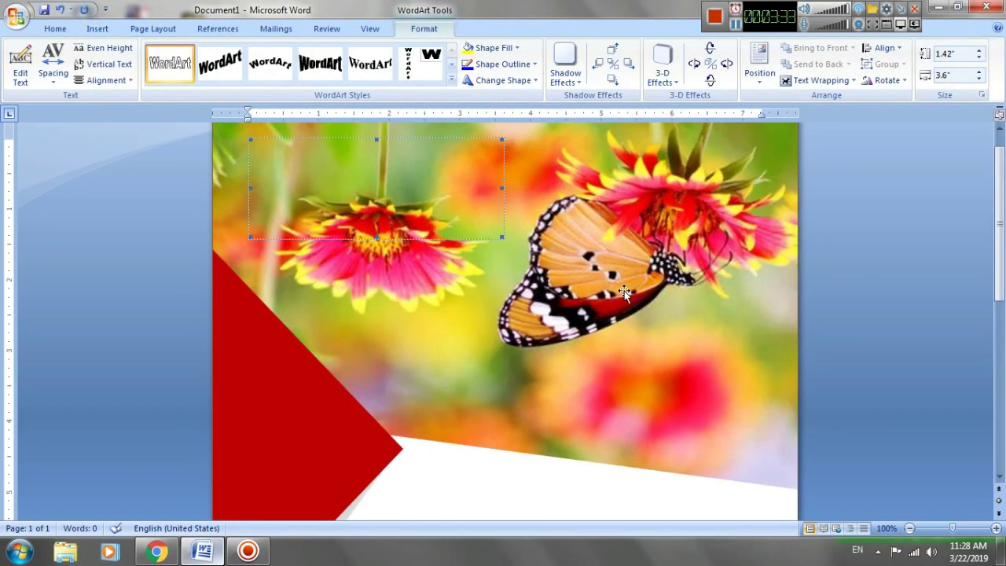
scroll(806, 187, "up", 2)
left_click(817, 81)
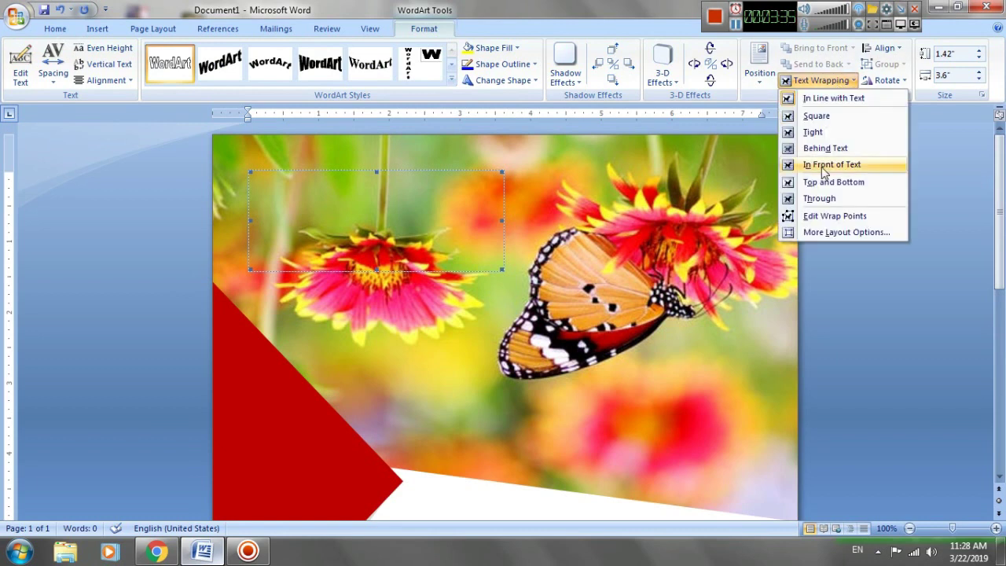
left_click(821, 164)
left_click_drag(401, 191, 393, 398)
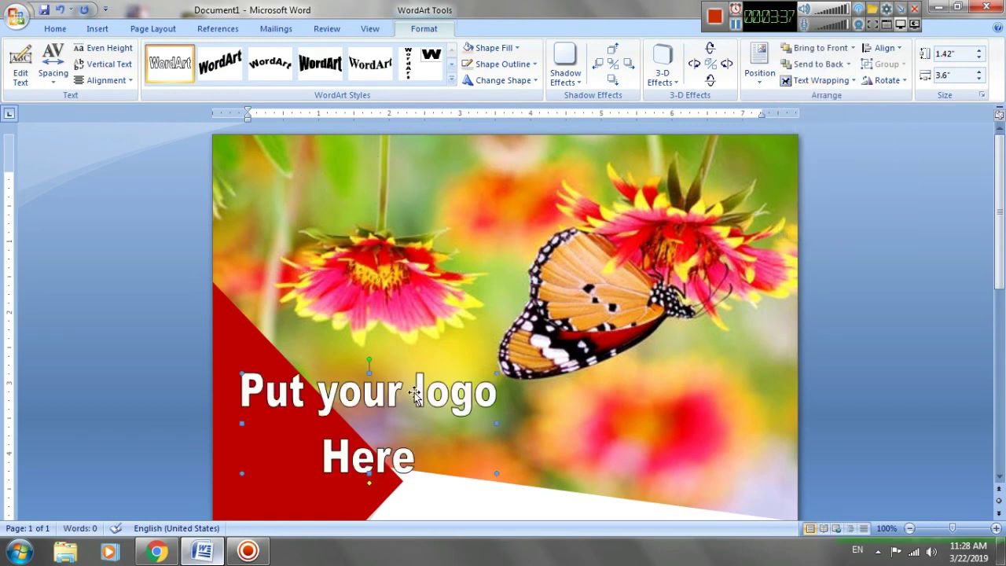
scroll(464, 363, "down", 3)
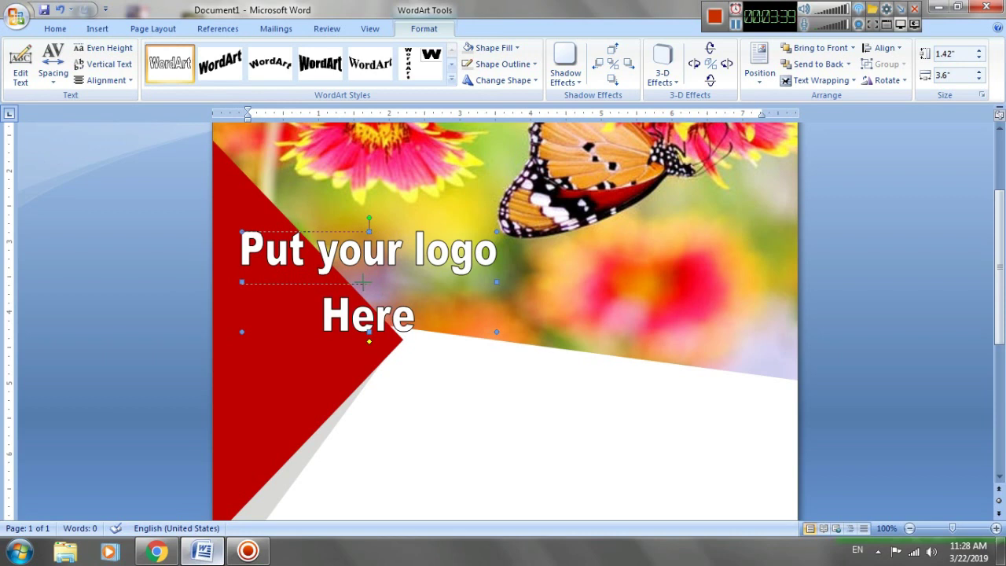
left_click_drag(339, 275, 341, 275)
left_click_drag(289, 241, 281, 316)
left_click(306, 309)
left_click(326, 336)
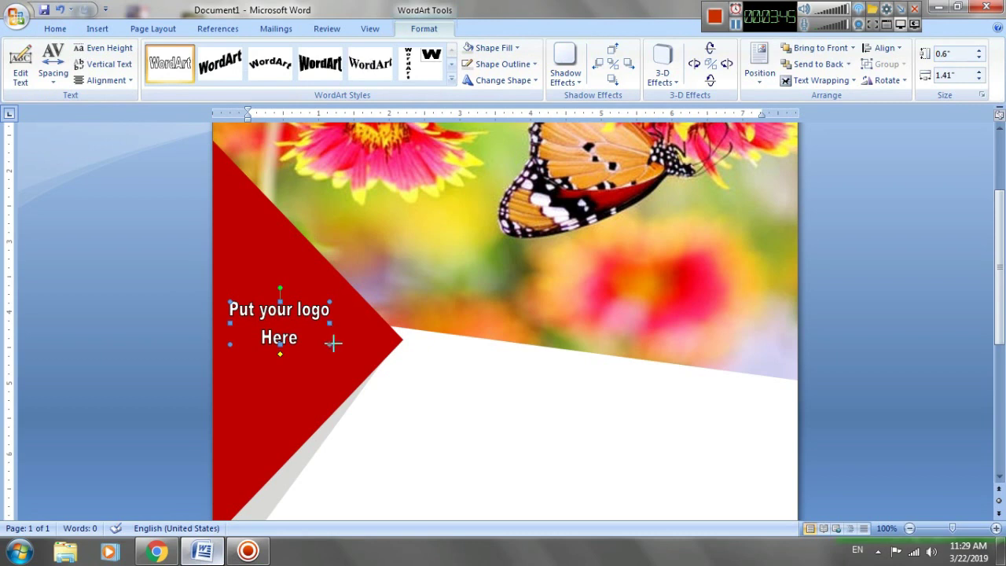
left_click_drag(348, 349, 349, 349)
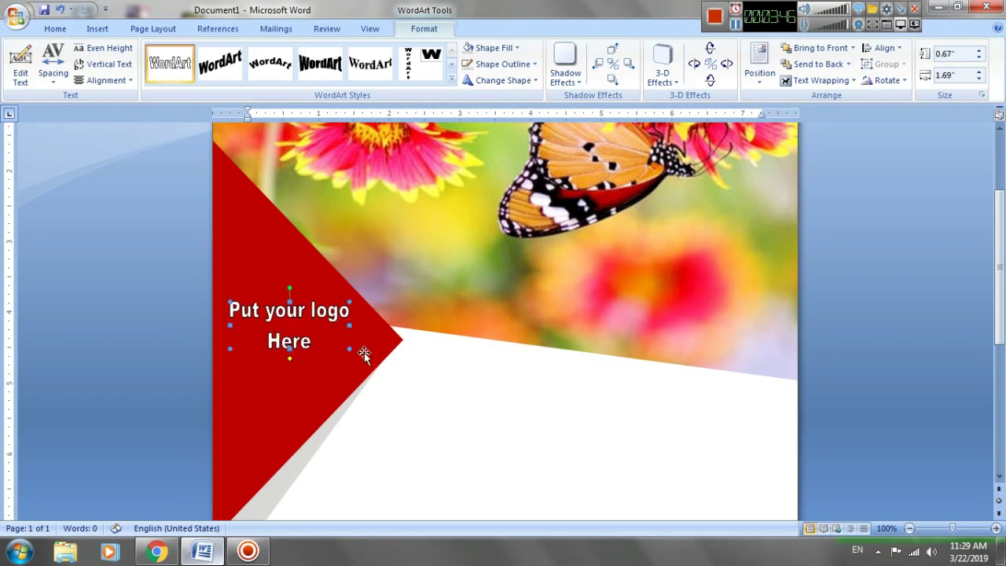
Set the WordArt's Shape Outline to No Outline
left_click(503, 63)
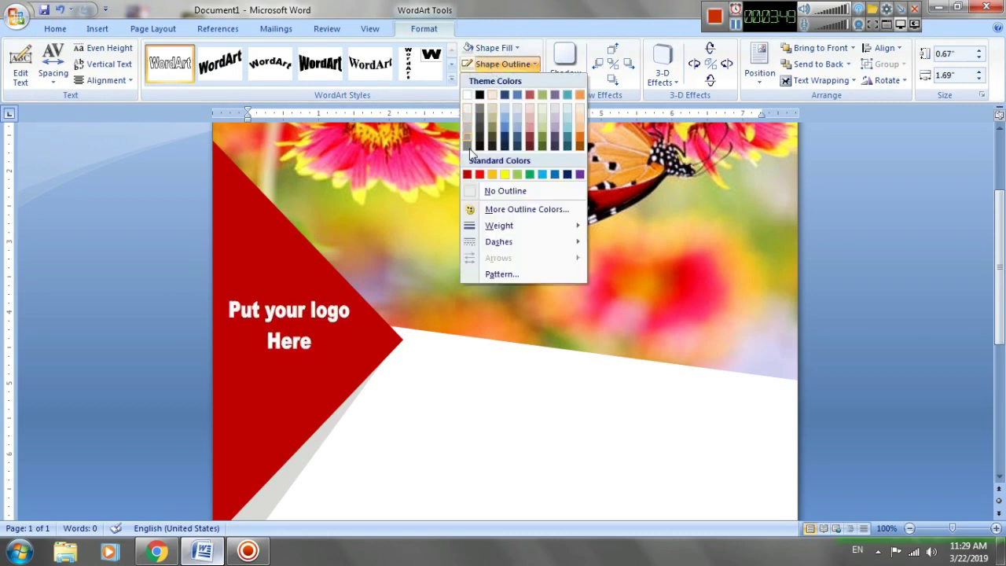
left_click(503, 191)
scroll(464, 452, "up", 3)
Nudge the 'Put your logo Here' WordArt slightly lower on the red triangle
left_click(464, 452)
scroll(464, 452, "down", 4)
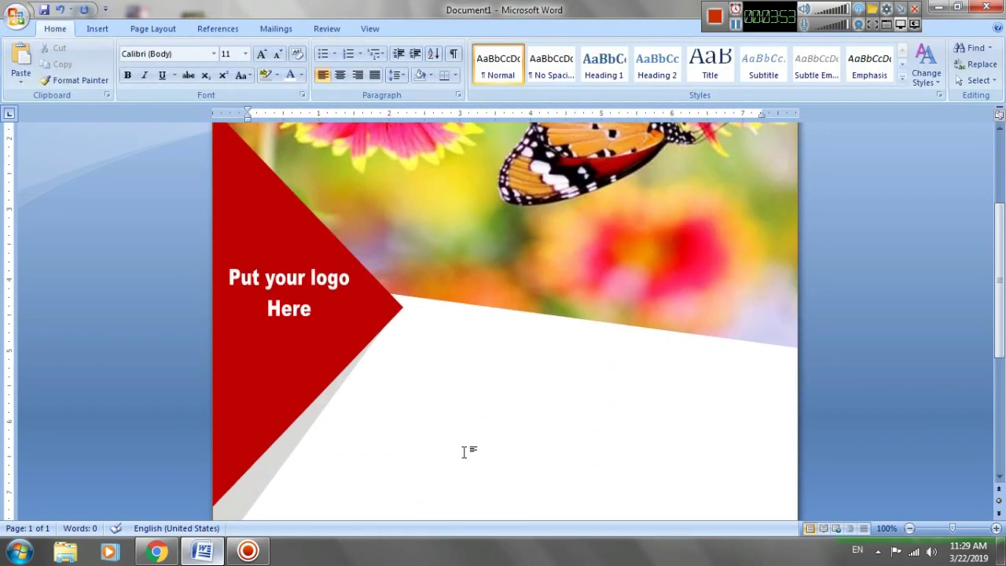
left_click(299, 307)
key("Down")
key("Down")
key("Down")
key("Down")
left_click(551, 423)
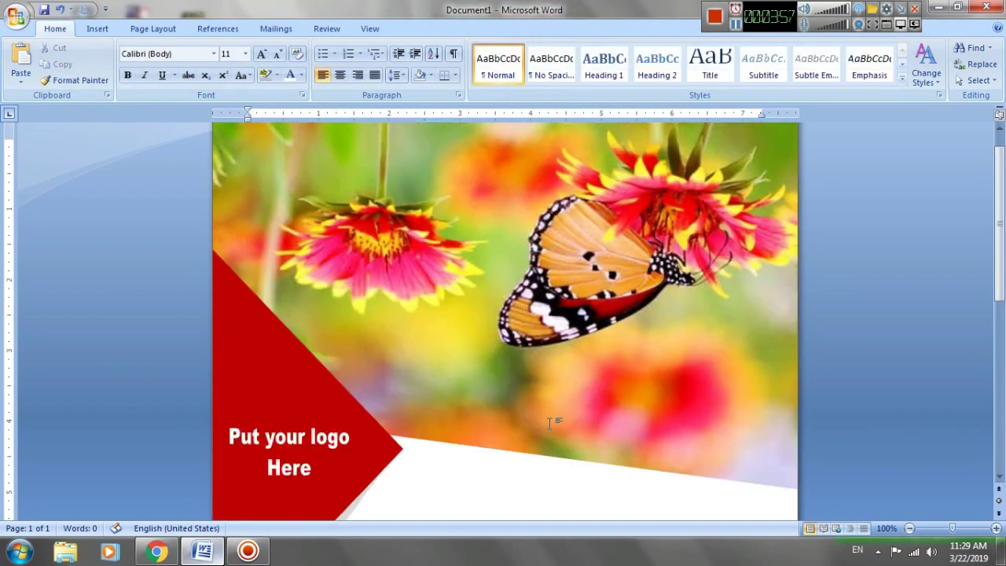
Bring up the WordArt style gallery from the Insert ribbon
left_click(98, 29)
scroll(543, 385, "down", 1)
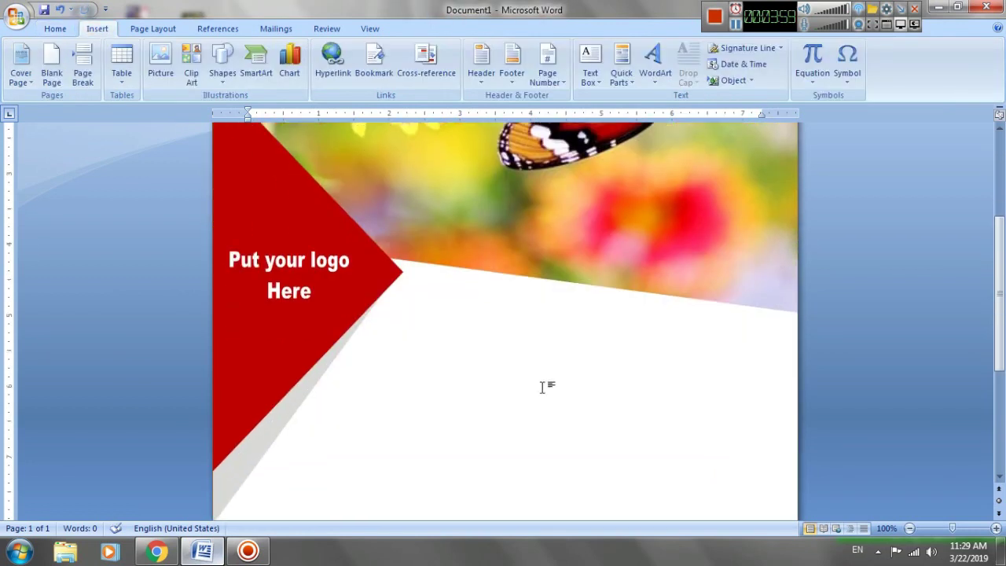
scroll(539, 390, "down", 1)
scroll(539, 390, "down", 4)
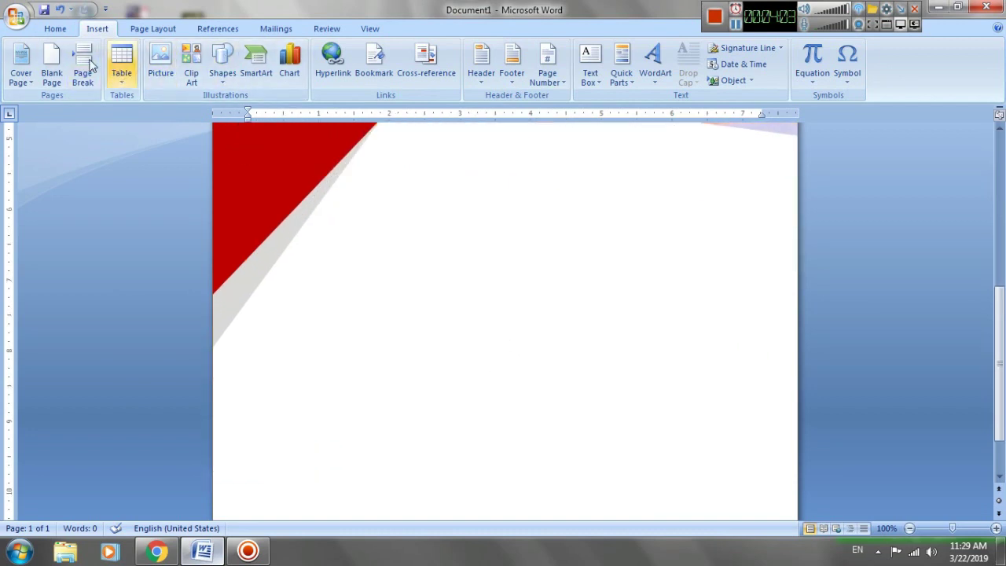
left_click(54, 29)
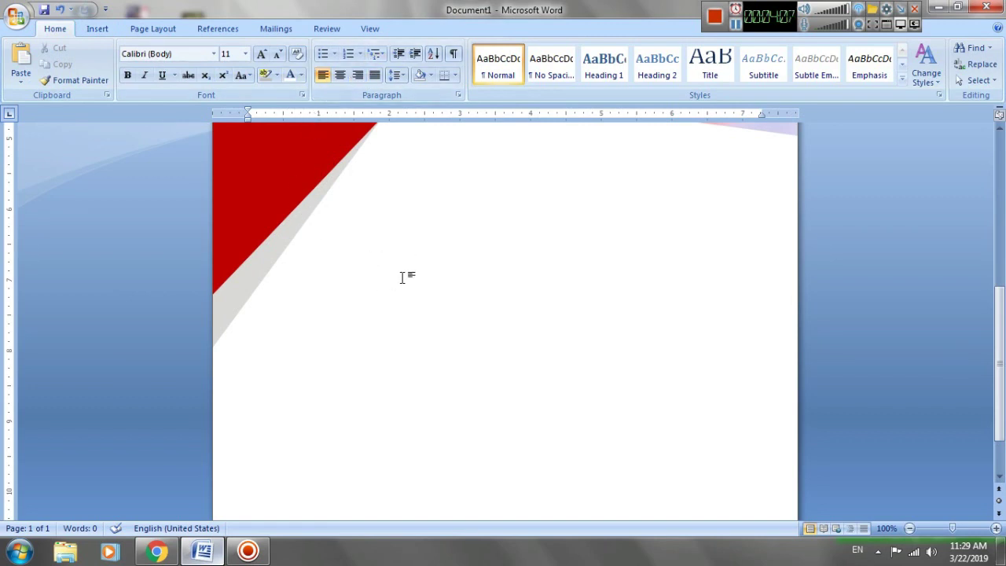
scroll(403, 277, "down", 2)
left_click(98, 30)
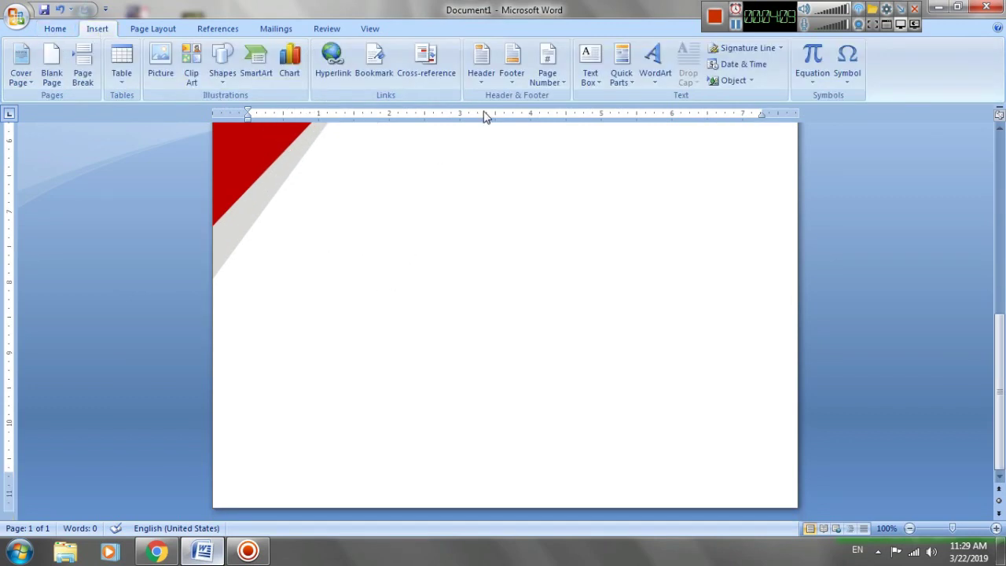
left_click(654, 63)
Choose a plain WordArt style and type HAPPY NEW YEAR, with 2020 on a second line
left_click(752, 118)
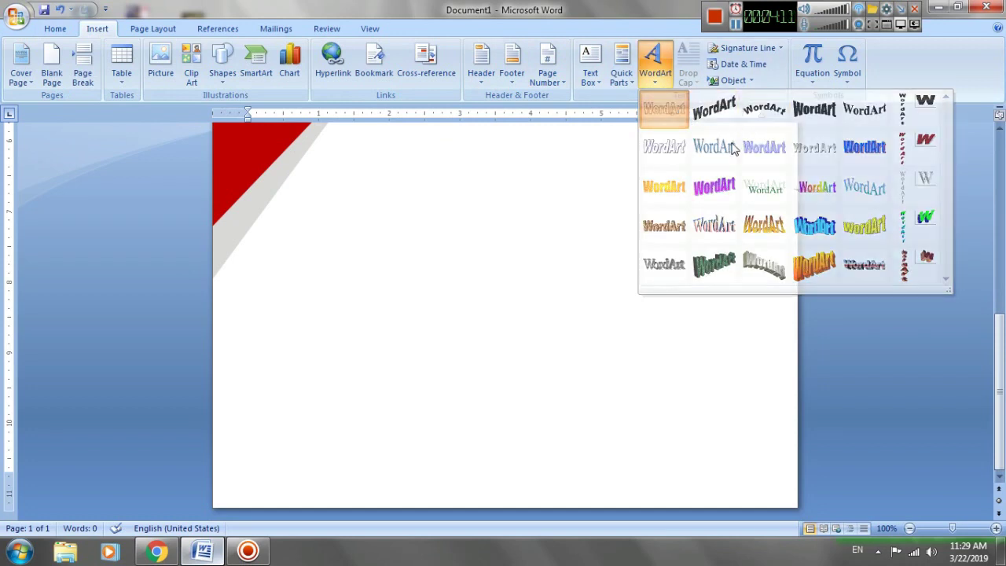
type("H")
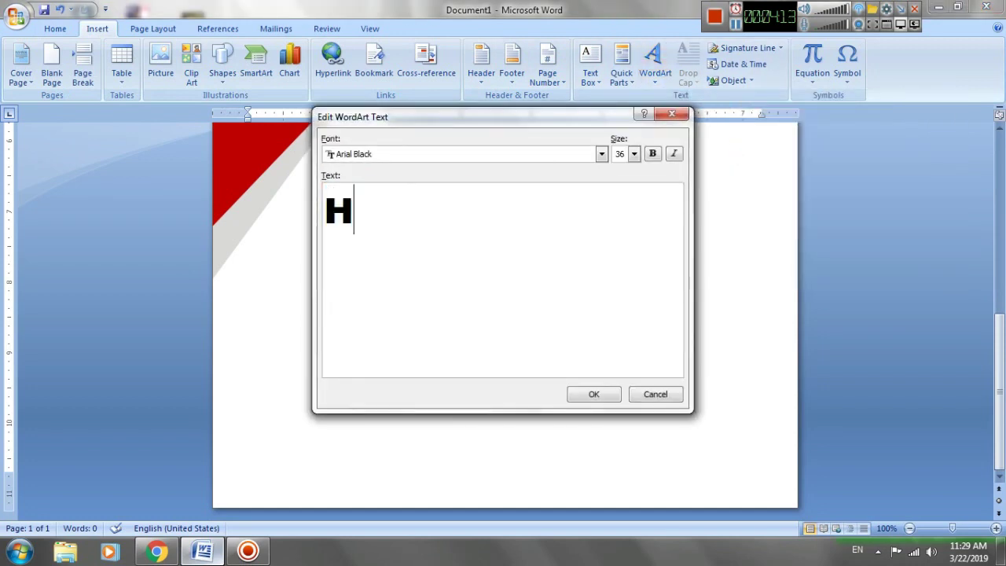
type("APPY ")
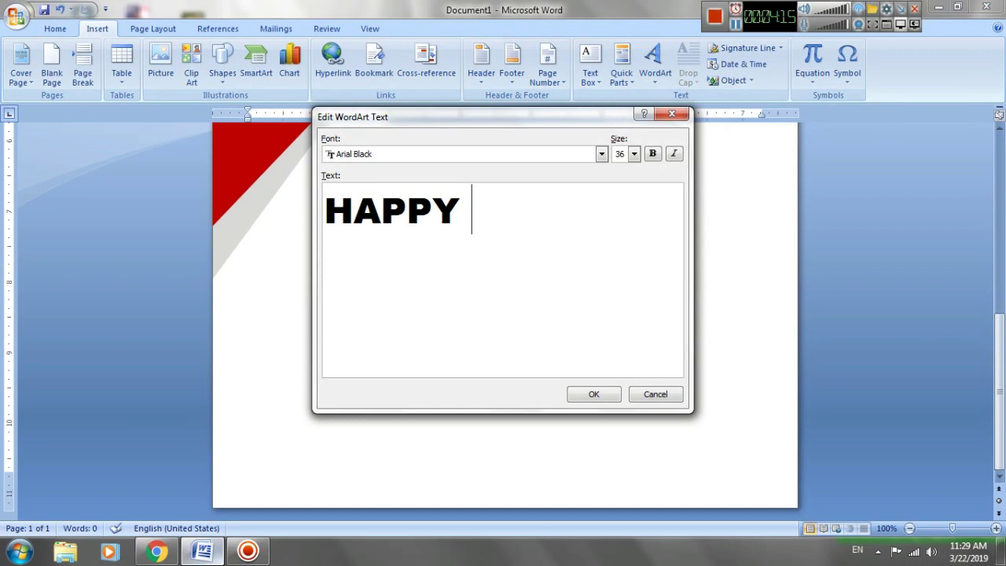
type("NEW ")
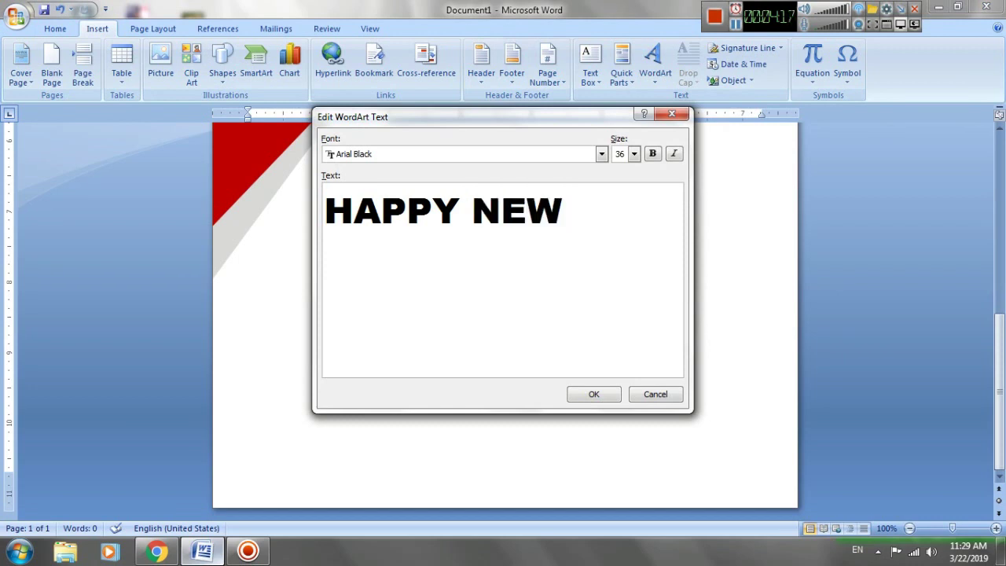
type("YEAR")
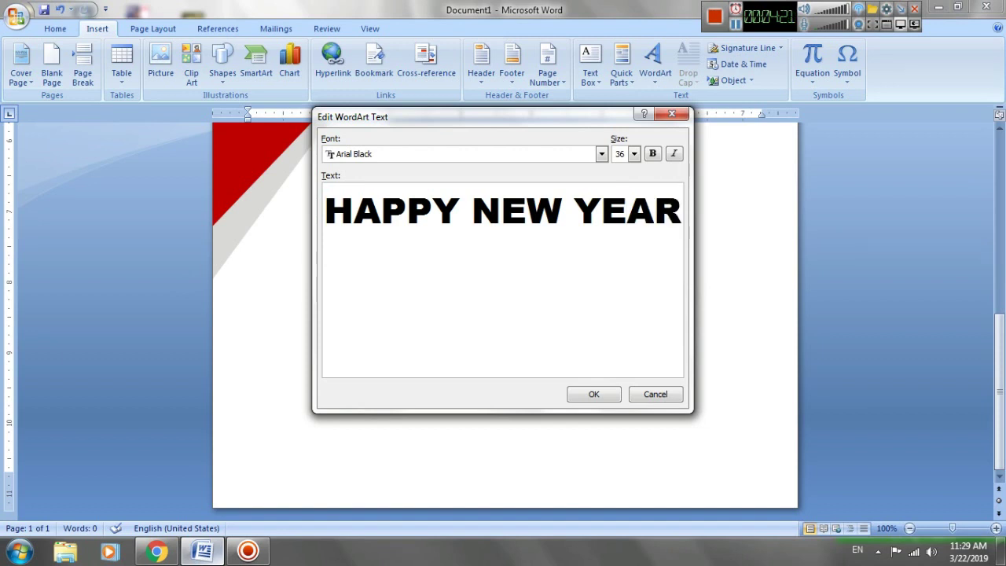
key("Return")
type("0")
key("BackSpace")
type("2020")
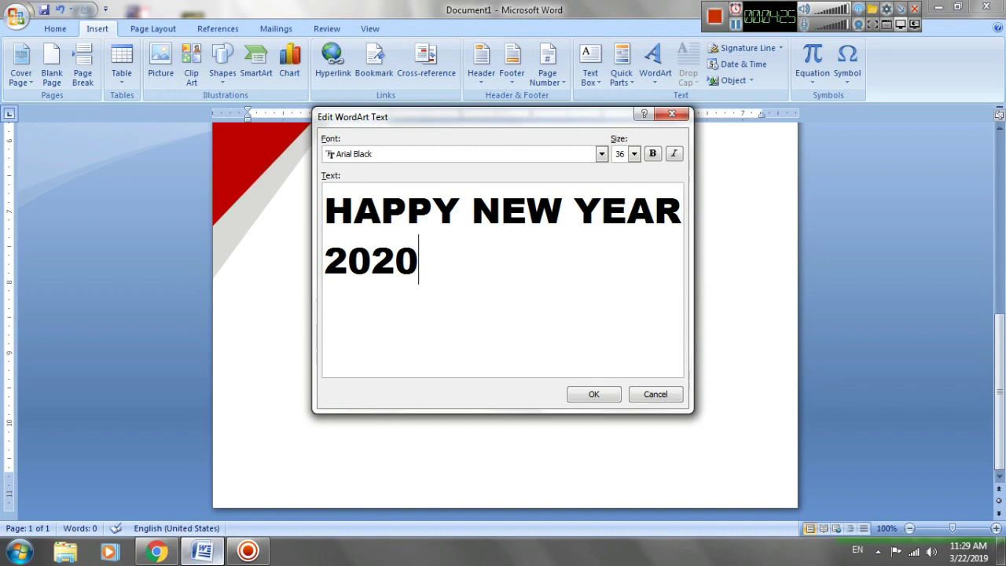
Put HAPPY on its own line above NEW YEAR, drop the 2020 line, and confirm
key("Right")
key("Right")
key("Right")
key("Return")
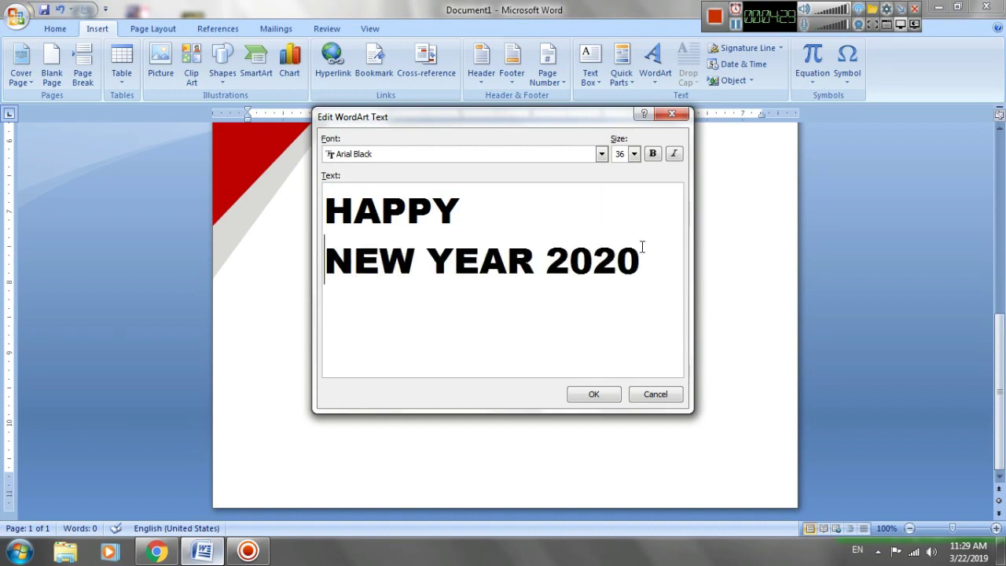
key("Return")
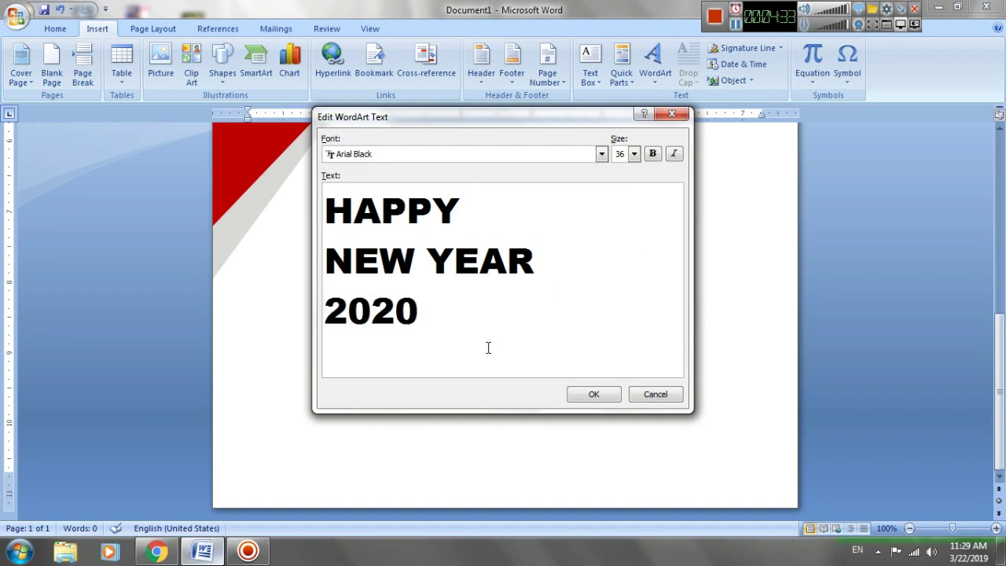
key("BackSpace")
key("BackSpace")
key("BackSpace")
key("BackSpace")
key("BackSpace")
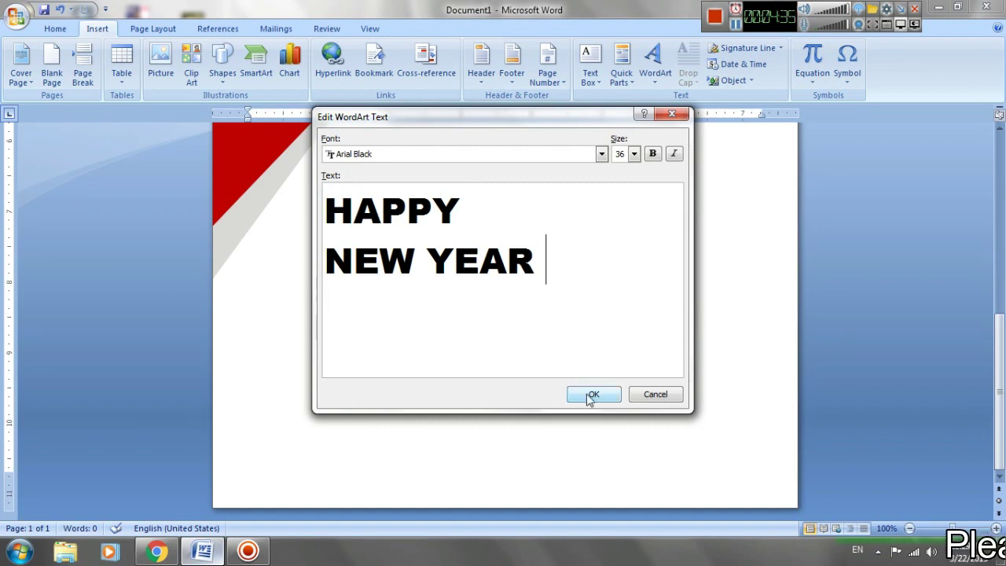
left_click(594, 395)
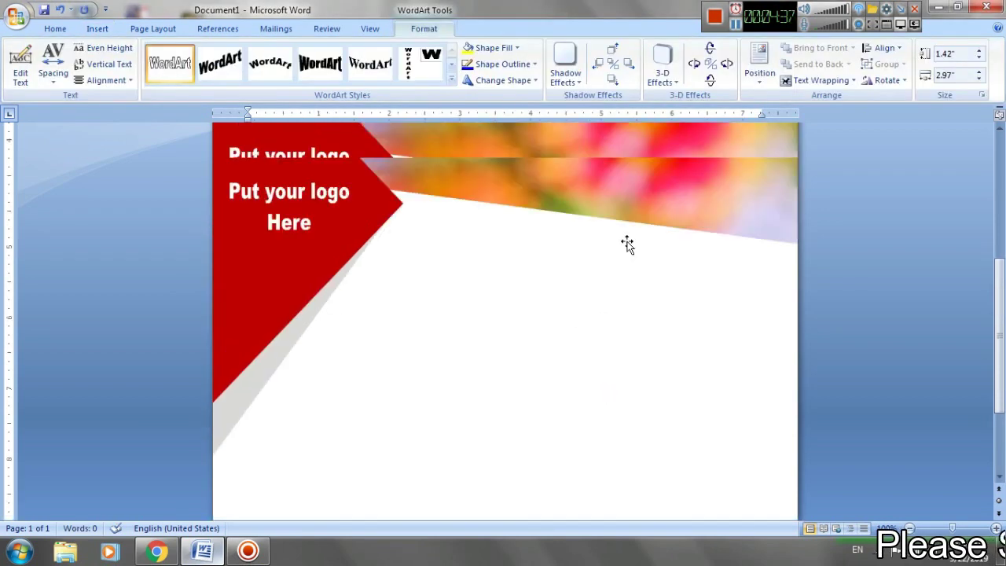
Float the HAPPY NEW YEAR heading over the photo, enlarge it, and move it into the white area
left_click(820, 80)
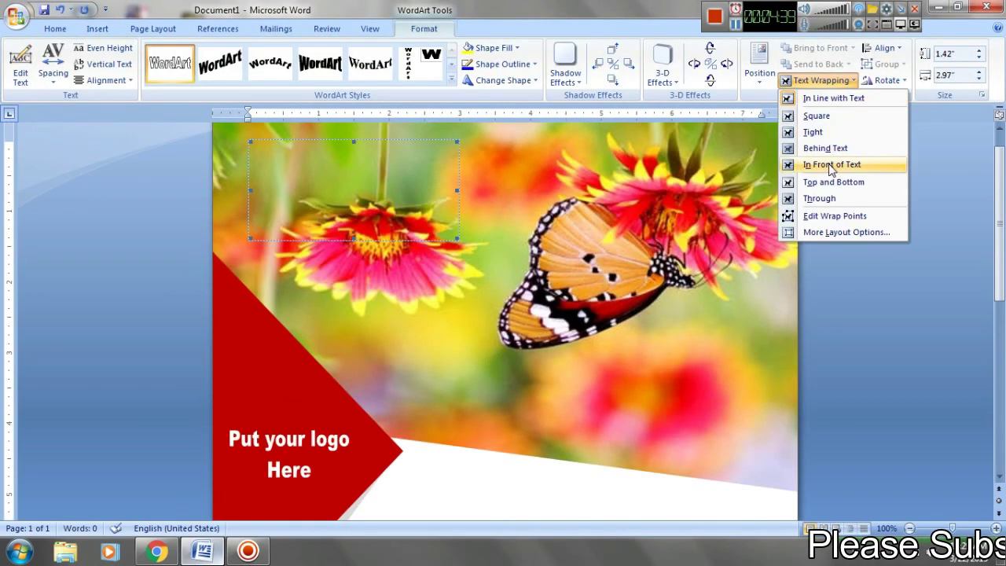
left_click(825, 164)
scroll(408, 229, "down", 1)
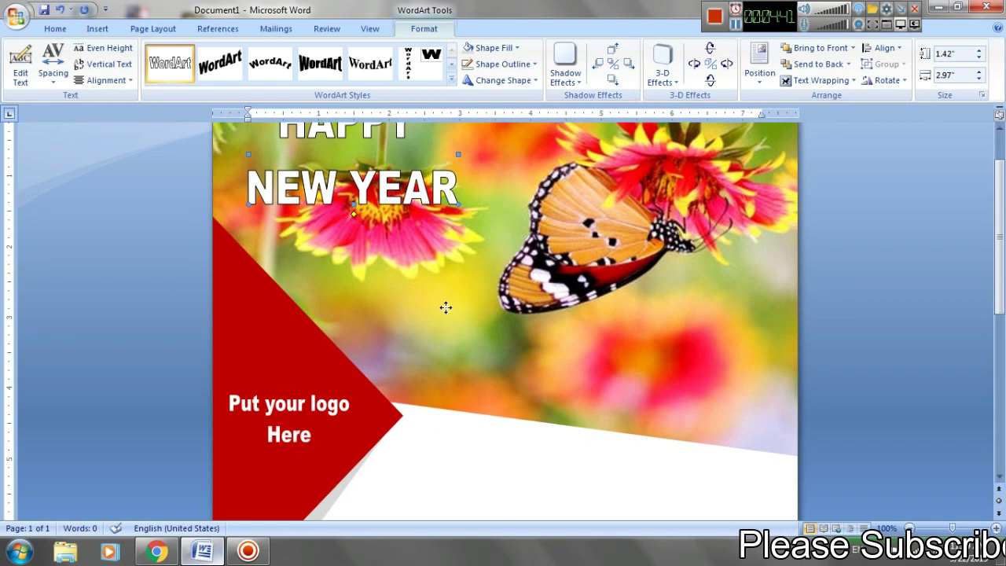
left_click_drag(446, 307, 556, 496)
scroll(561, 494, "down", 4)
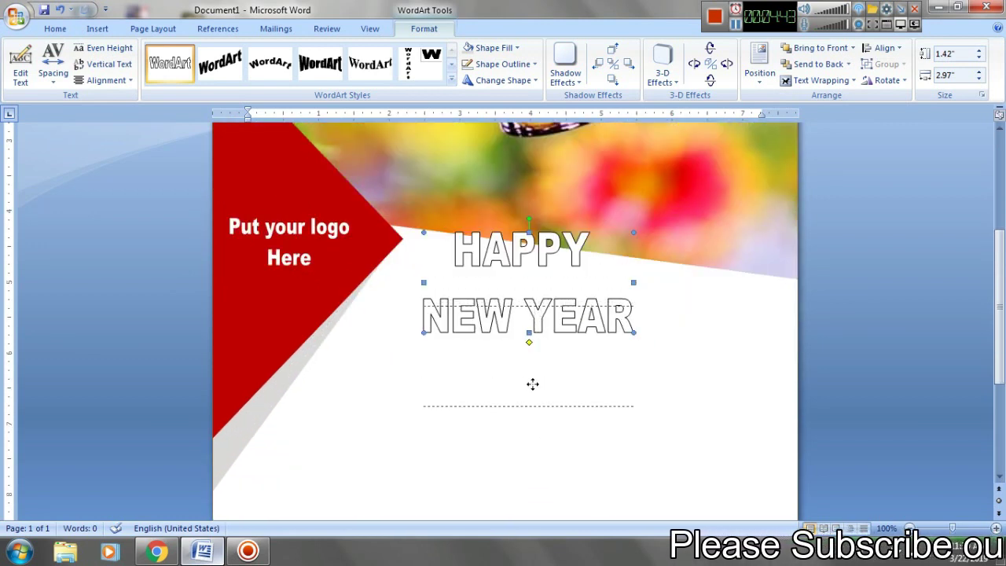
left_click_drag(533, 384, 535, 385)
scroll(599, 359, "down", 3)
left_click_drag(651, 305, 712, 353)
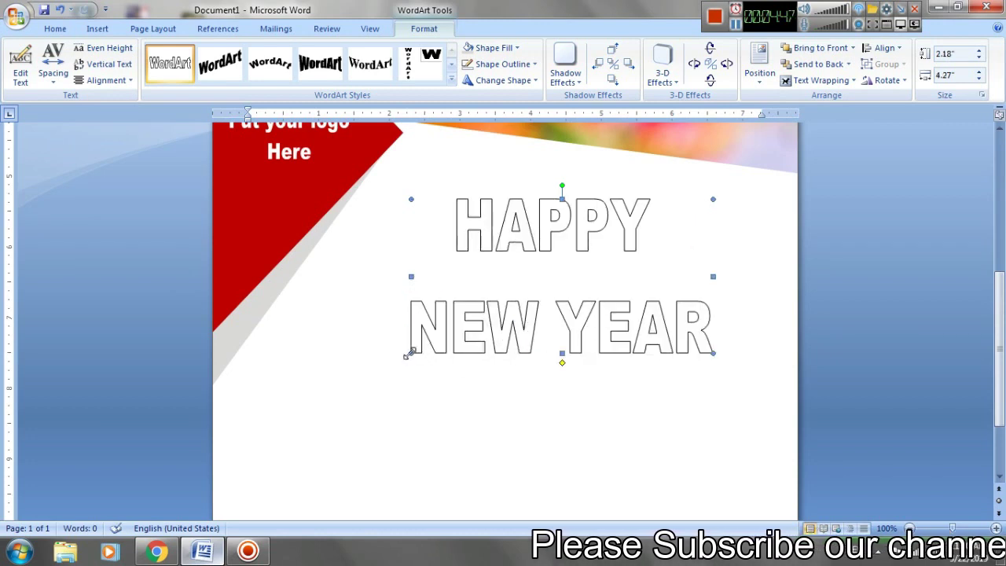
left_click_drag(410, 352, 349, 364)
scroll(504, 381, "down", 3)
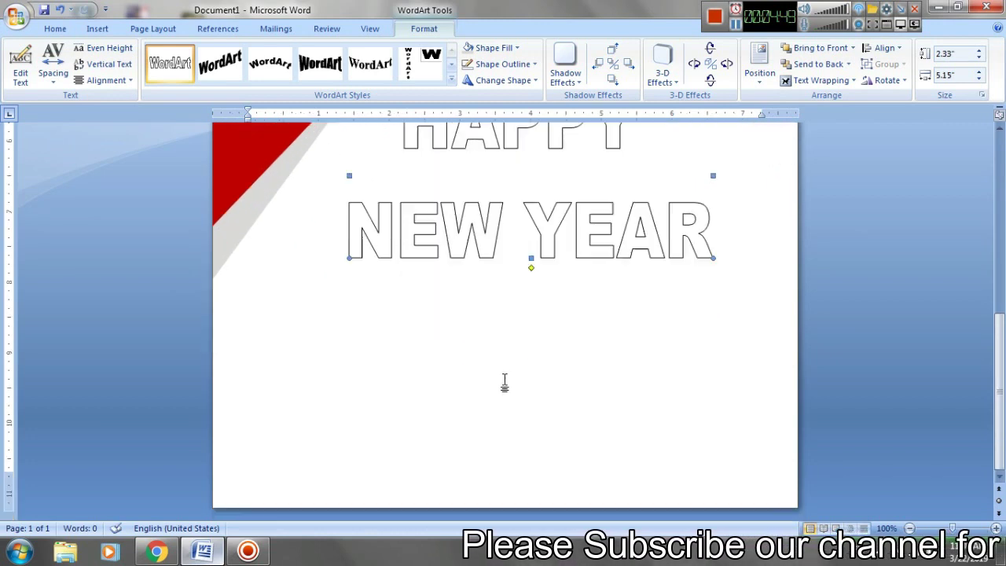
scroll(504, 382, "up", 5)
left_click_drag(532, 295, 536, 262)
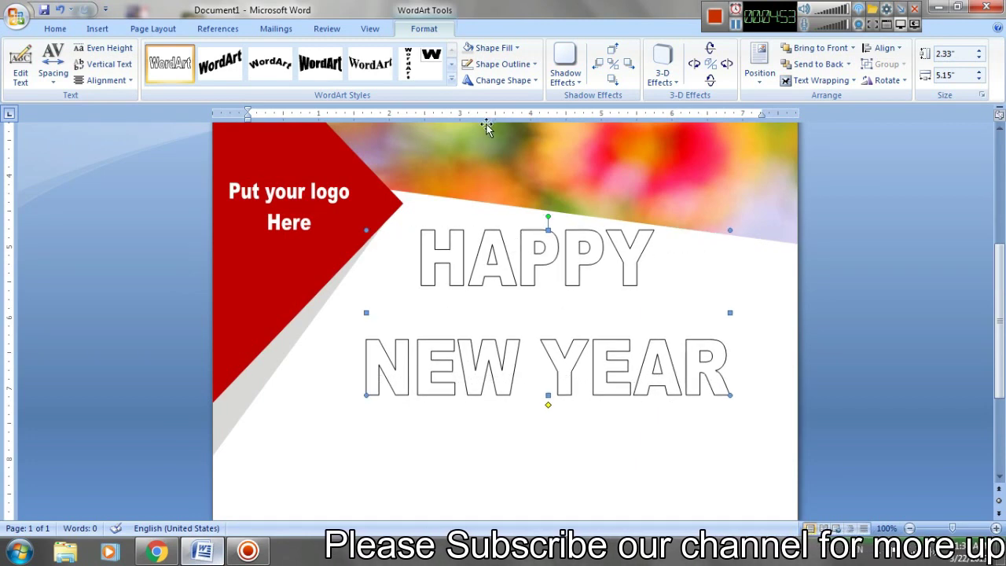
Fill and outline the HAPPY NEW YEAR lettering in dark red
left_click(495, 47)
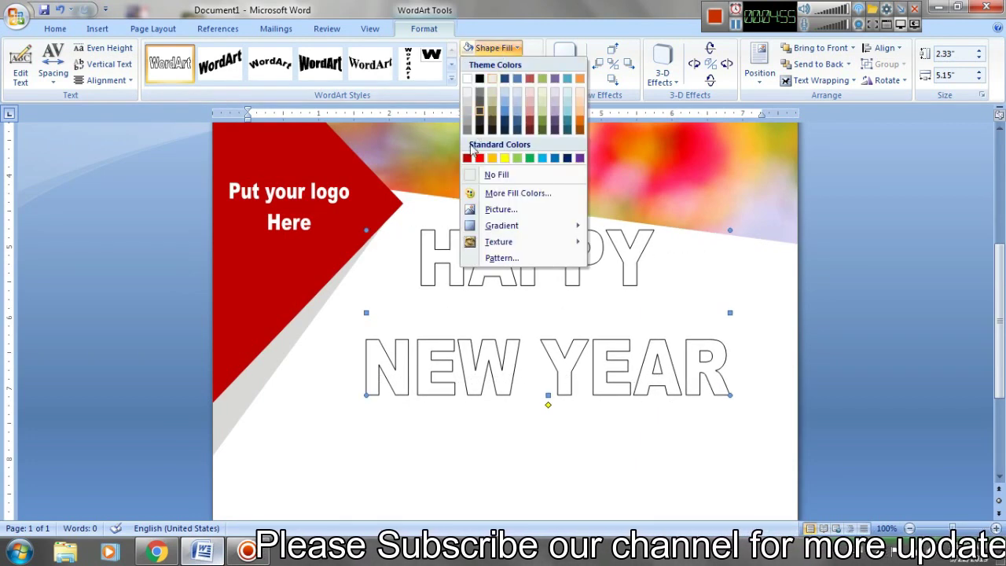
left_click(467, 159)
left_click(500, 63)
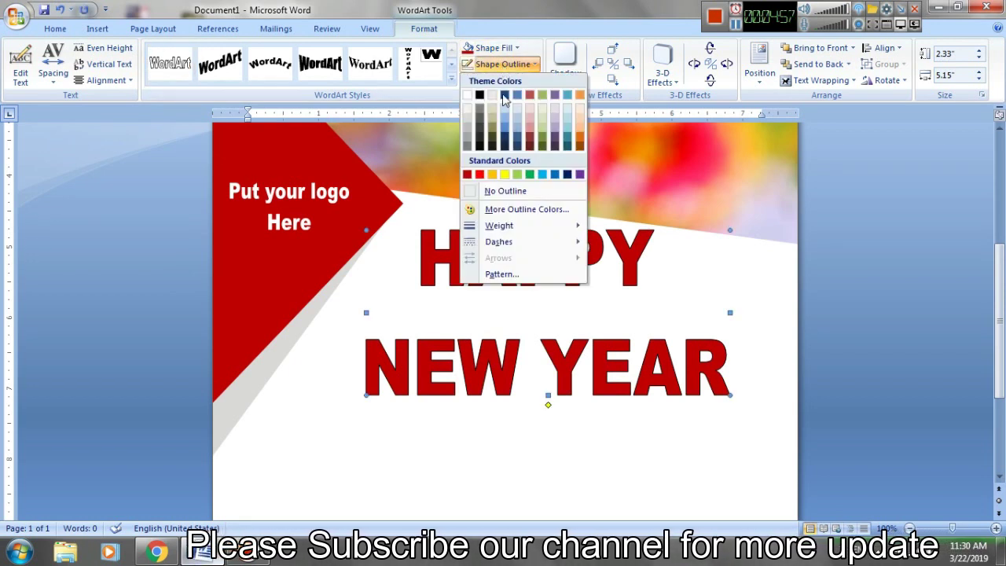
left_click(468, 173)
scroll(535, 367, "down", 2)
Insert a plain-style WordArt reading 2020
key("ctrl+Home")
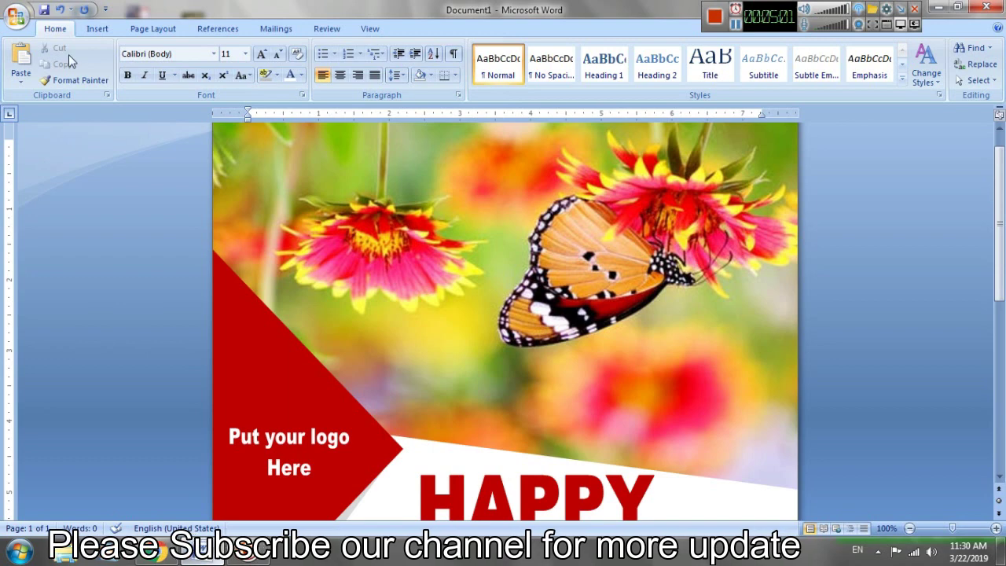
scroll(122, 54, "down", 1)
left_click(653, 61)
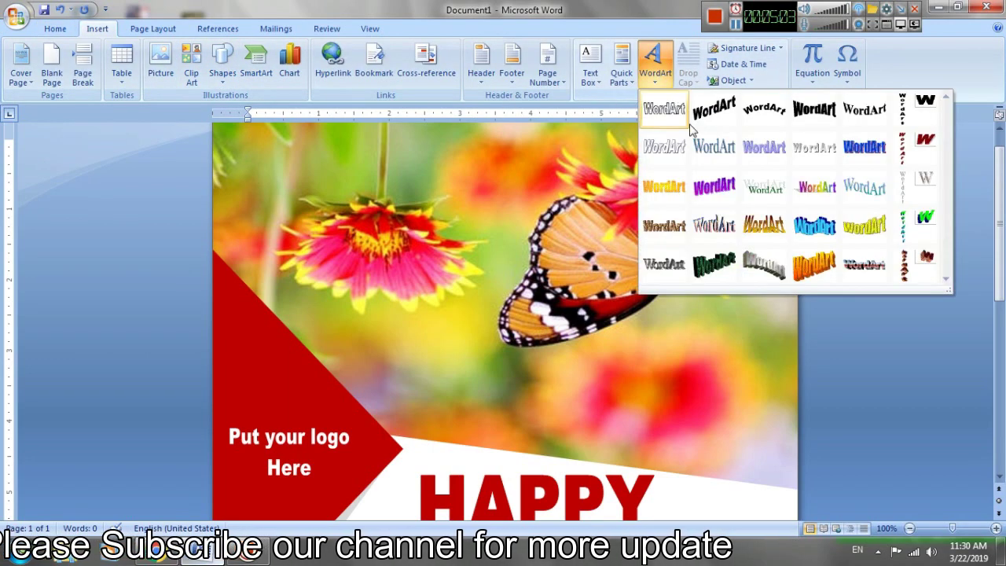
left_click(671, 113)
type("202")
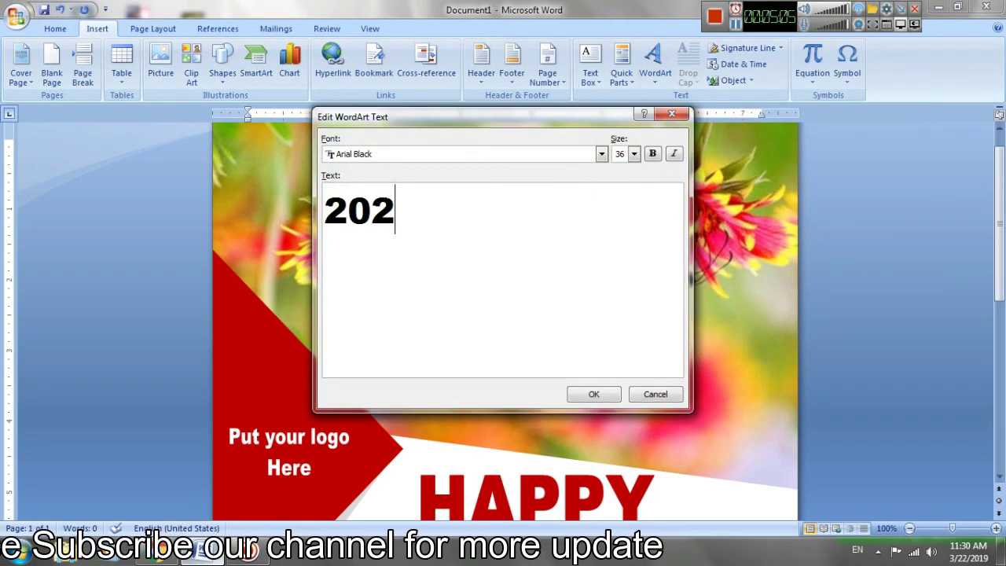
type("0")
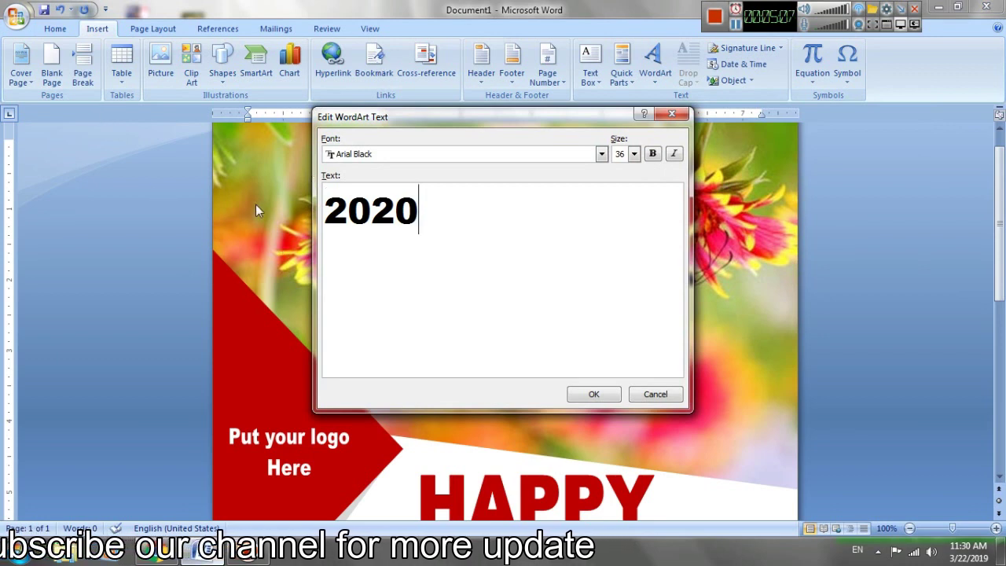
left_click(591, 395)
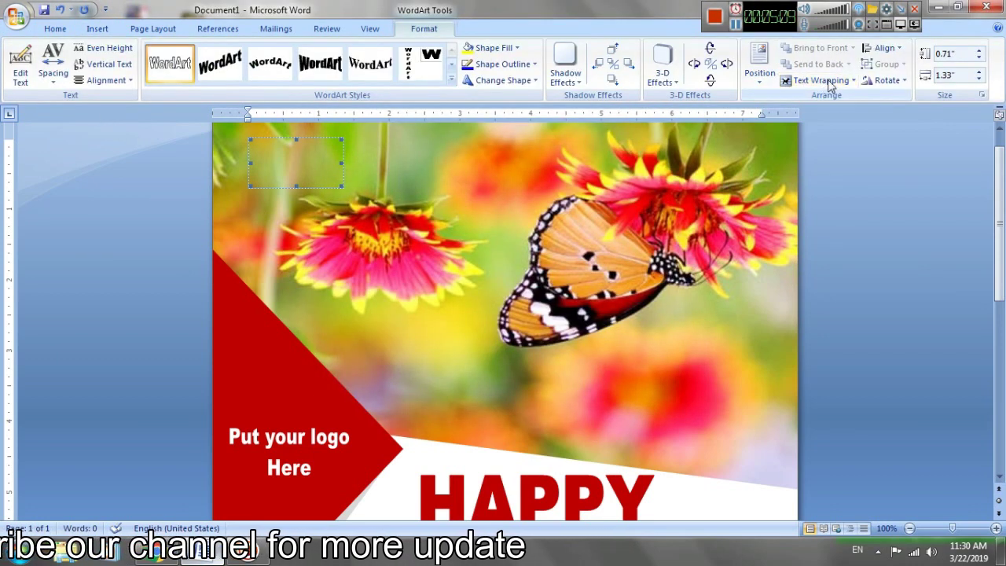
Set 2020 in front of text, move it below NEW YEAR, and enlarge it to about 1.73" by 4.98"
left_click(821, 80)
left_click(838, 165)
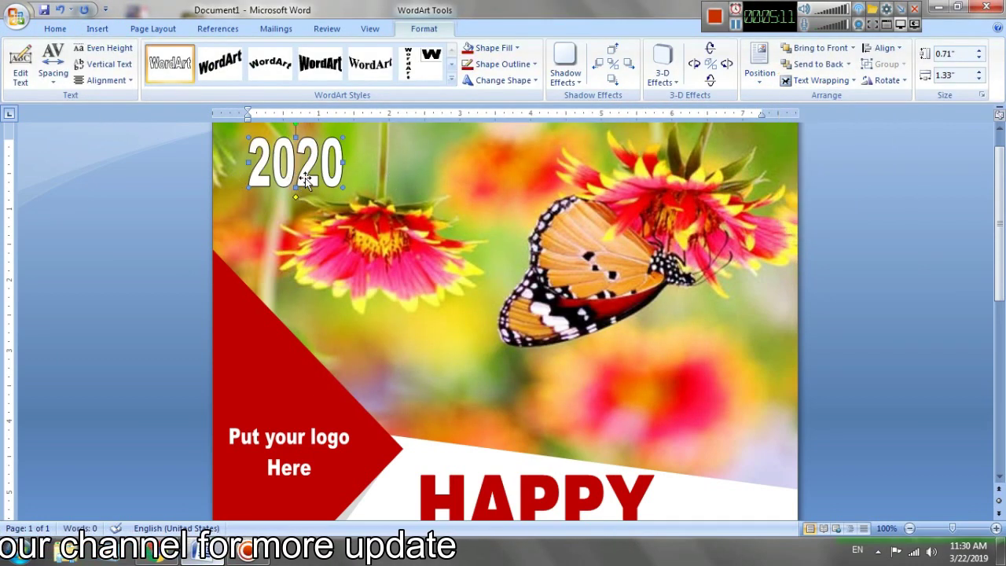
left_click_drag(305, 179, 445, 431)
scroll(449, 429, "down", 5)
left_click_drag(529, 420, 533, 476)
scroll(533, 471, "down", 3)
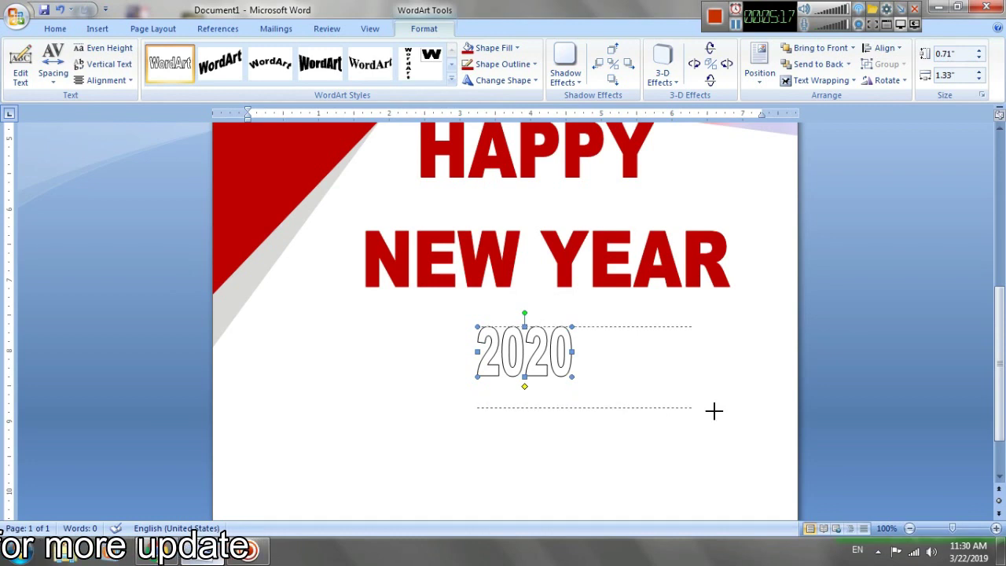
left_click_drag(597, 392, 739, 419)
left_click_drag(476, 420, 387, 449)
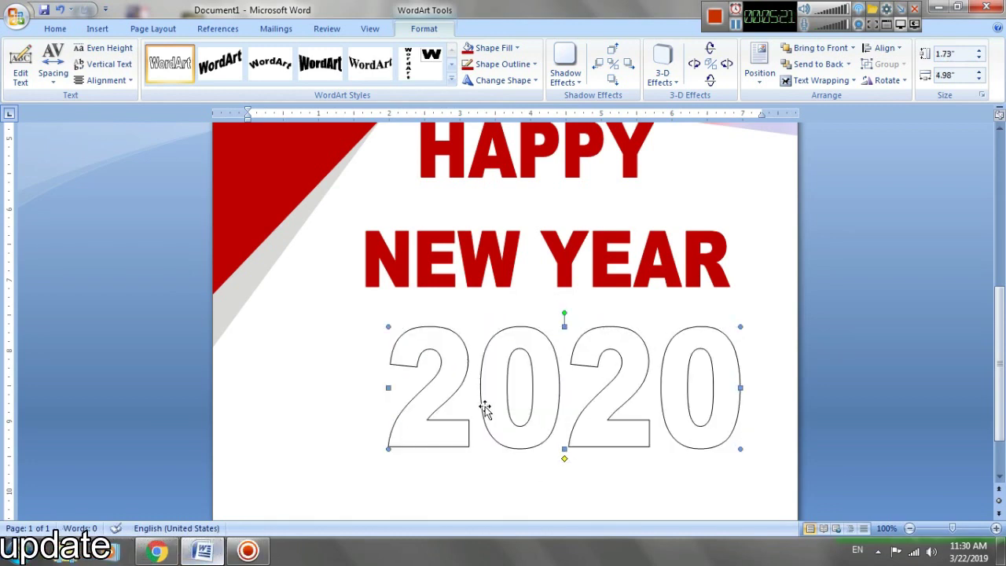
mouse_move(550, 394)
left_mouse_down()
mouse_move(539, 378)
mouse_move(519, 381)
left_mouse_up()
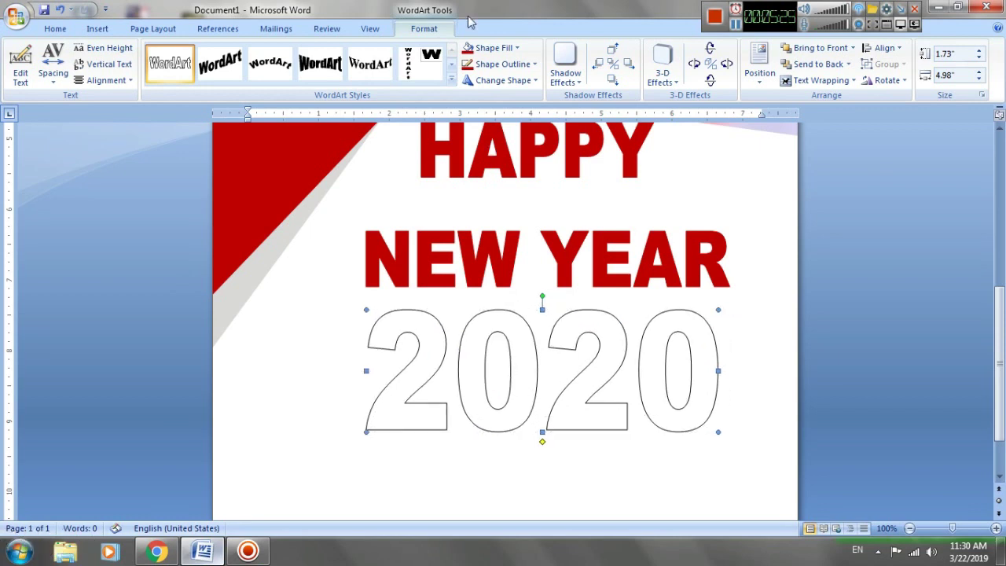
Fill the 2020 lettering with red
left_click(486, 49)
left_click(475, 157)
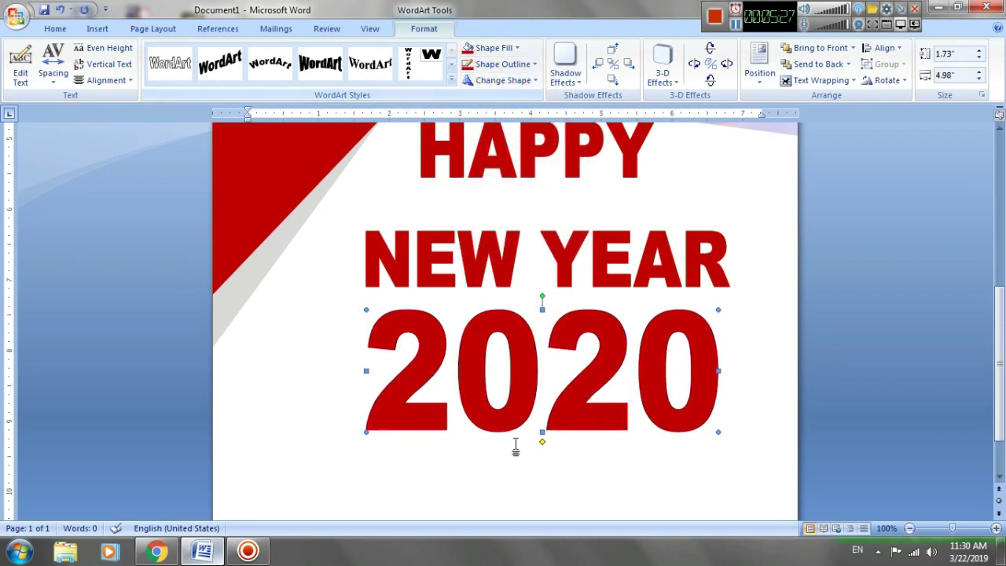
left_click(516, 452)
scroll(545, 481, "up", 8)
scroll(545, 481, "down", 6)
scroll(539, 477, "down", 3)
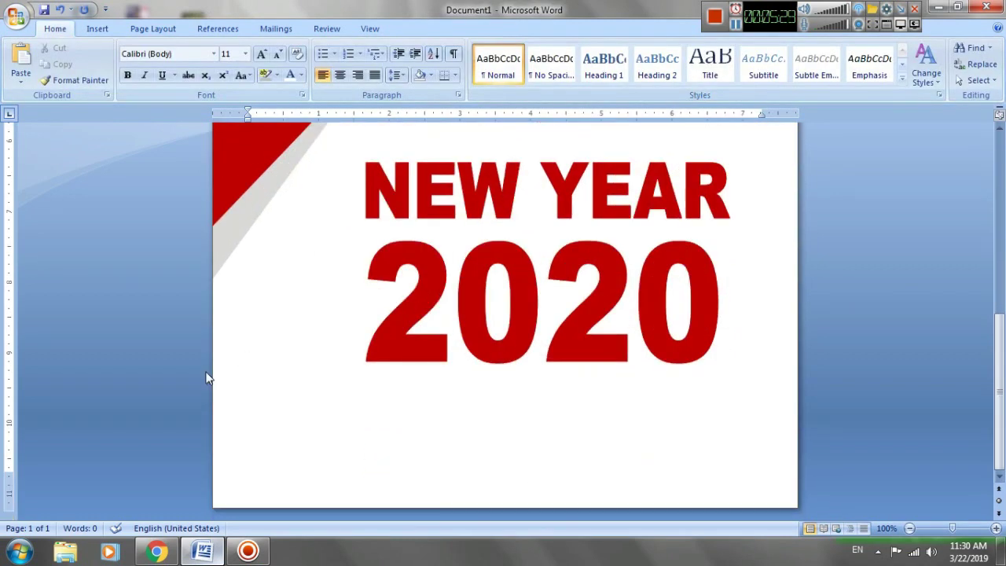
Draw a wide red rectangle across the bottom of the page
left_click(96, 30)
left_click(223, 62)
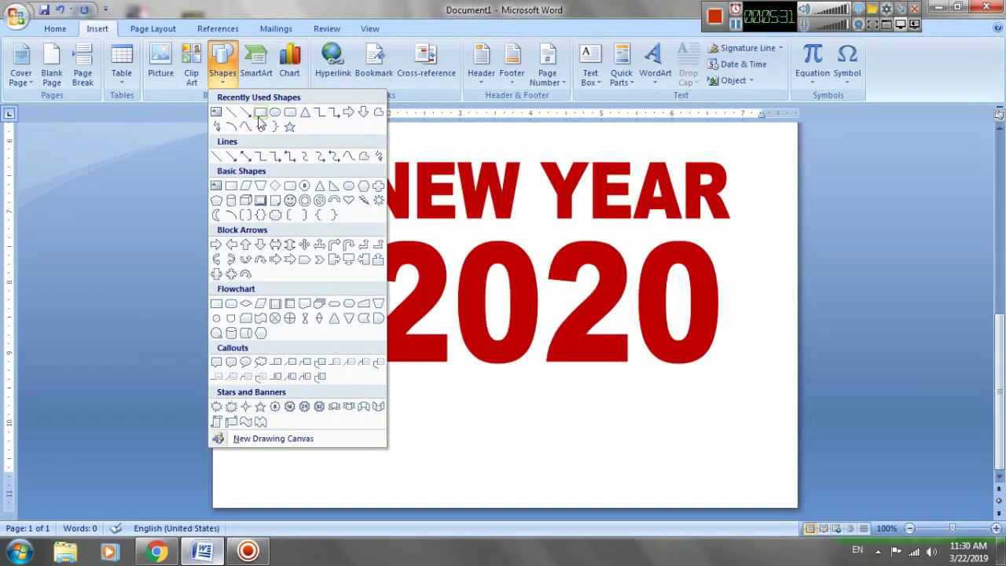
left_click(260, 116)
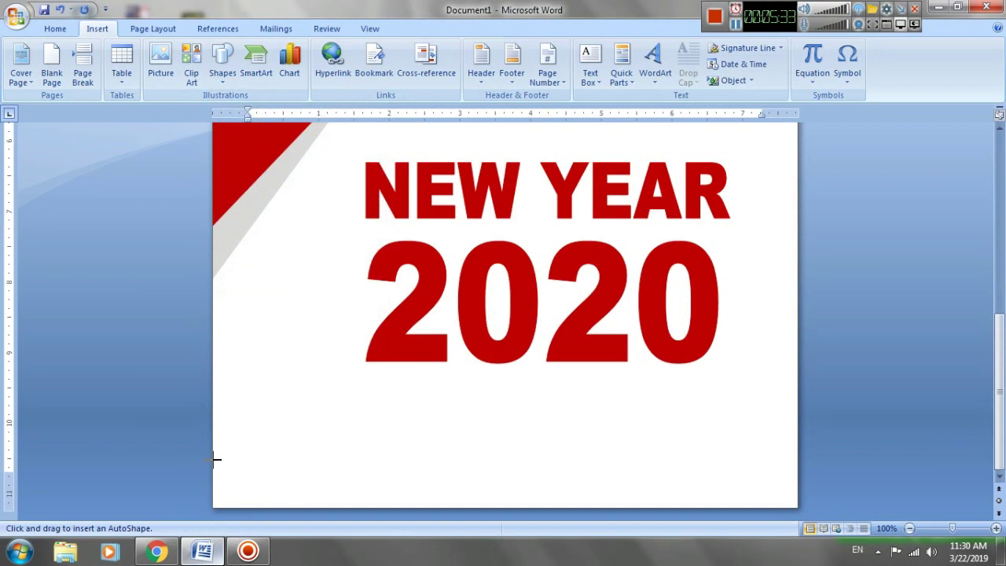
left_click_drag(214, 459, 803, 507)
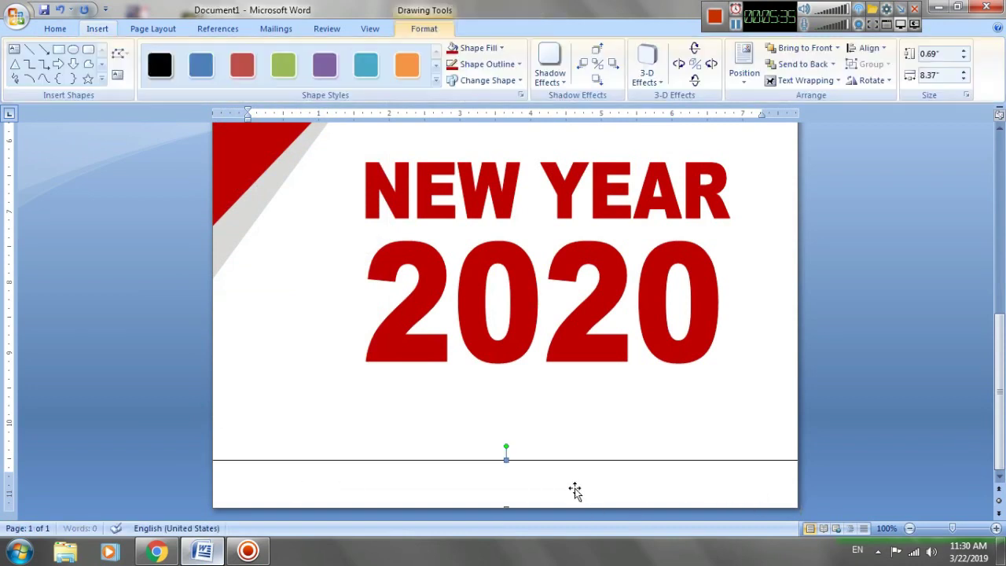
right_click(560, 478)
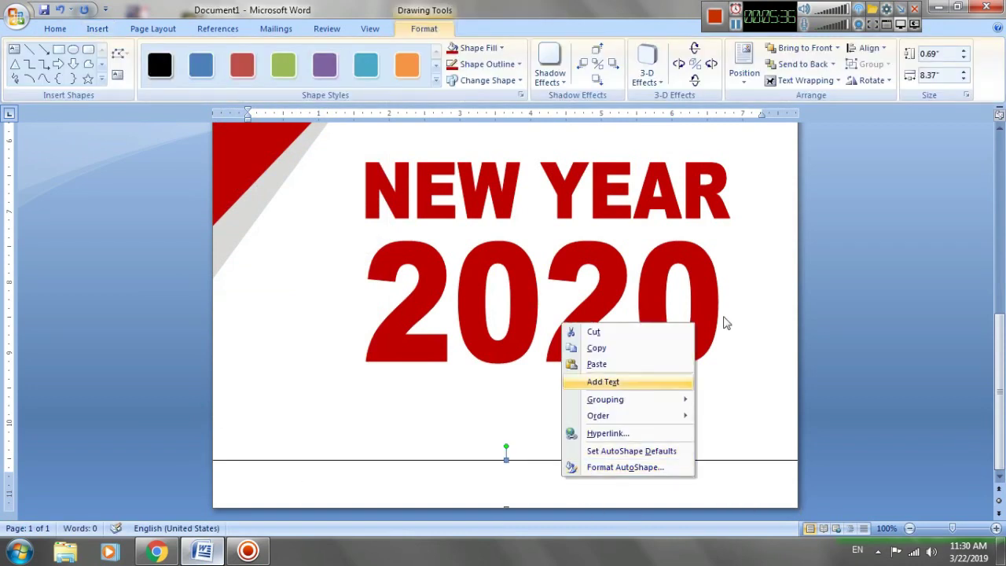
left_click(457, 49)
Add centred text 'TYPE COMPANY ADDRESS HERE' inside the red band
right_click(537, 489)
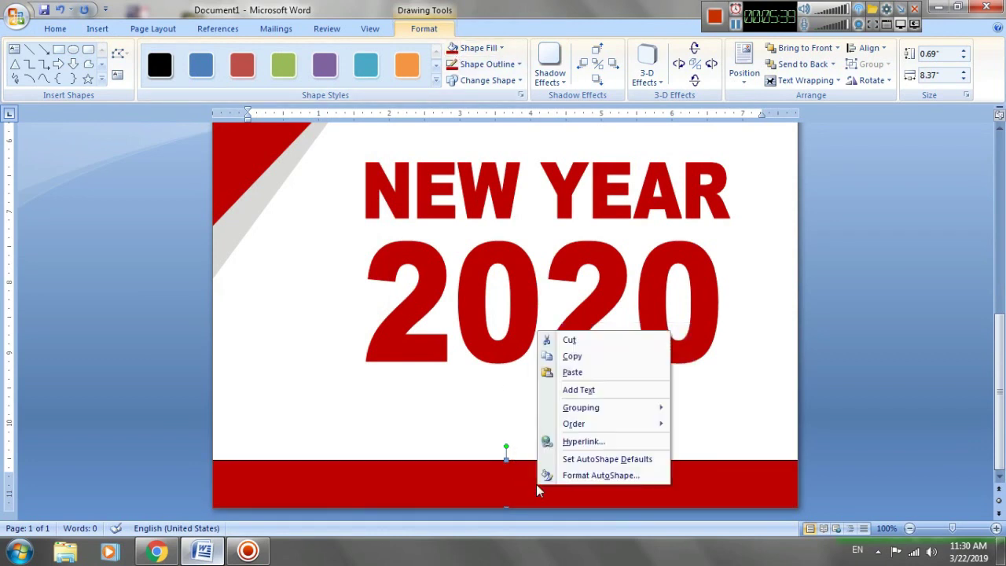
left_click(573, 390)
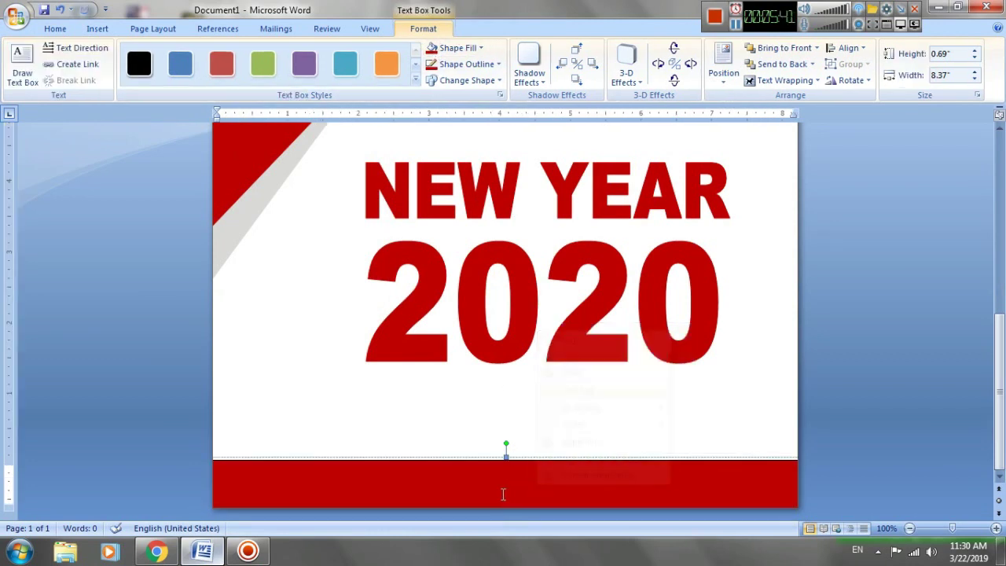
left_click(55, 29)
left_click(341, 76)
type("TYPE ")
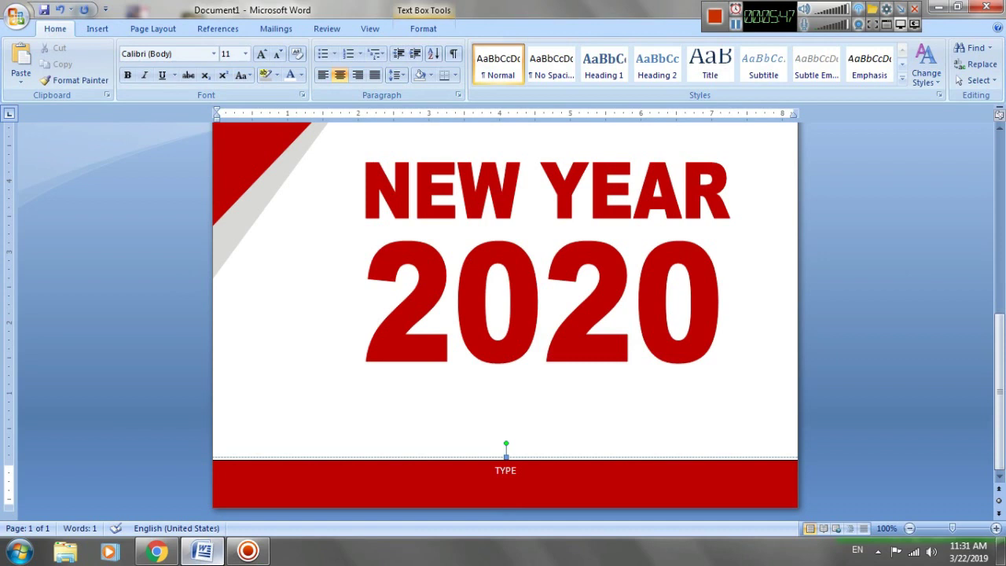
type("COMPANY ")
type("ADDRESS HERE")
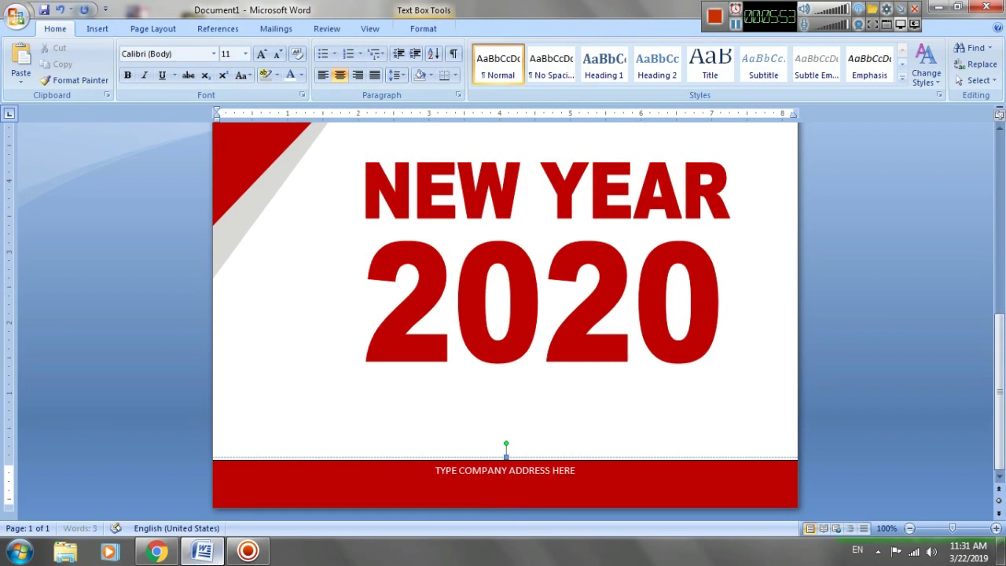
scroll(479, 356, "up", 10)
Type the line 'THIS IS A FRONT COVER IN CALENDAR' below 2020, correcting its spelling
left_click(479, 356)
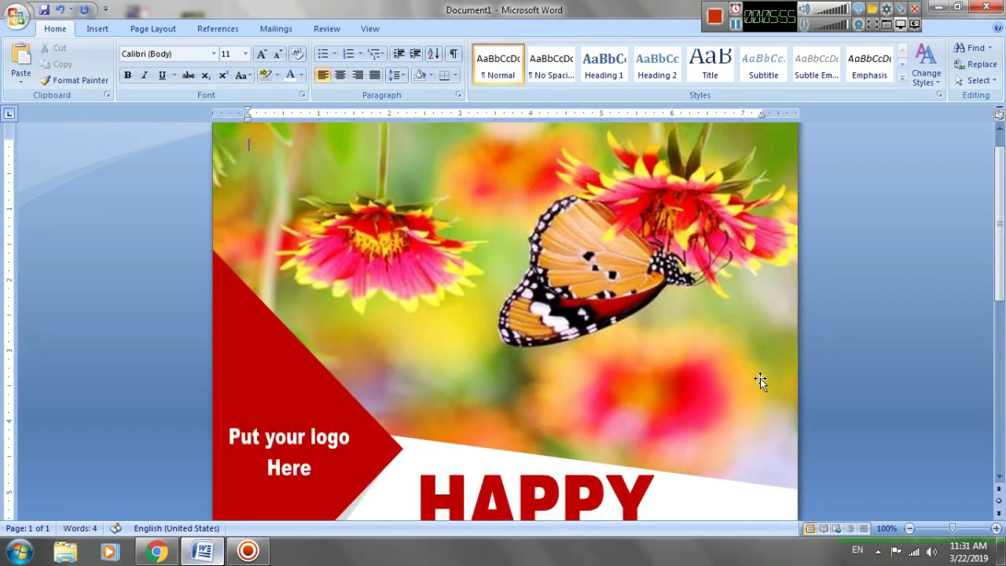
scroll(563, 359, "down", 5)
scroll(562, 358, "up", 5)
scroll(674, 370, "down", 5)
scroll(597, 364, "down", 3)
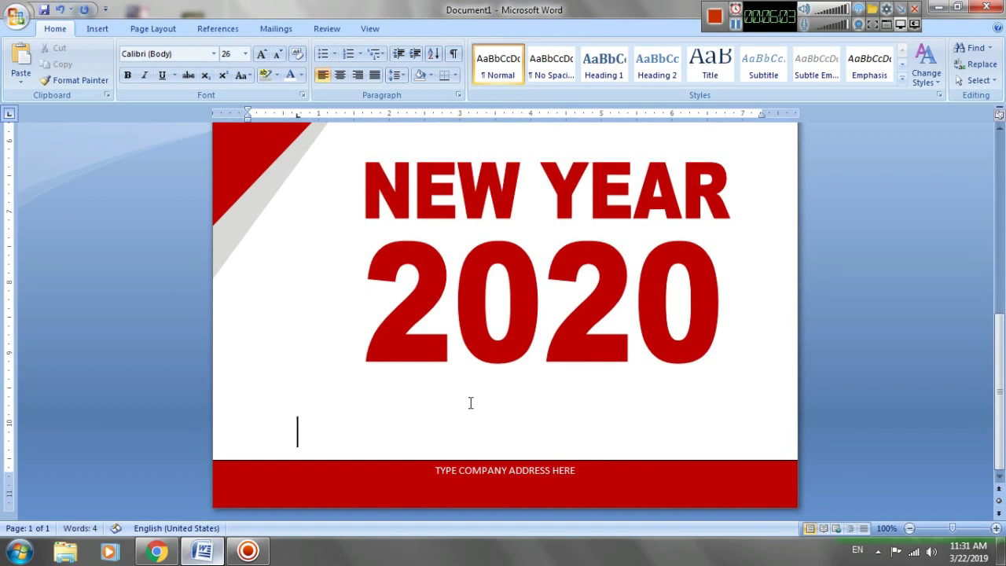
type("THIS")
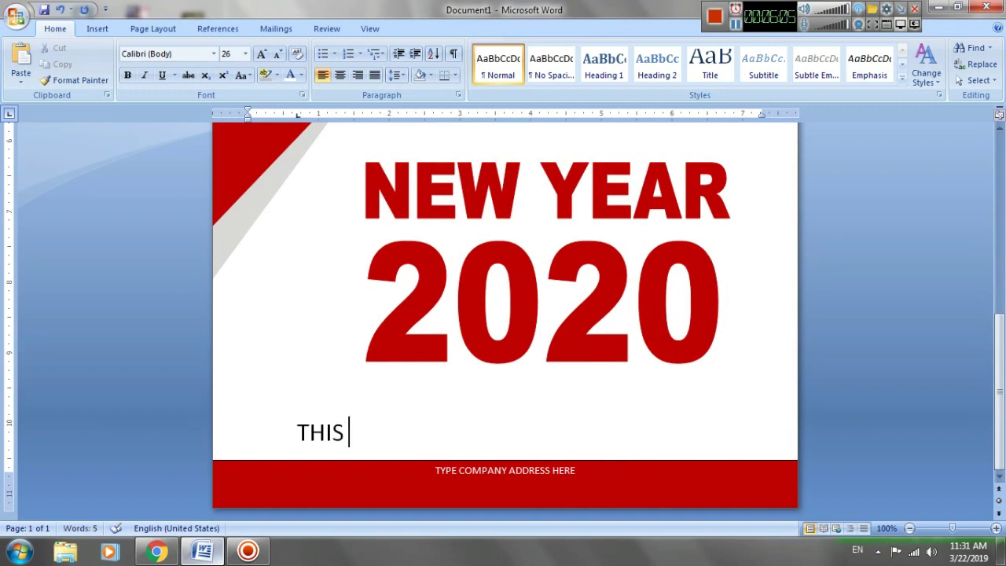
type(" SIS AFRONT COVER IN CALE")
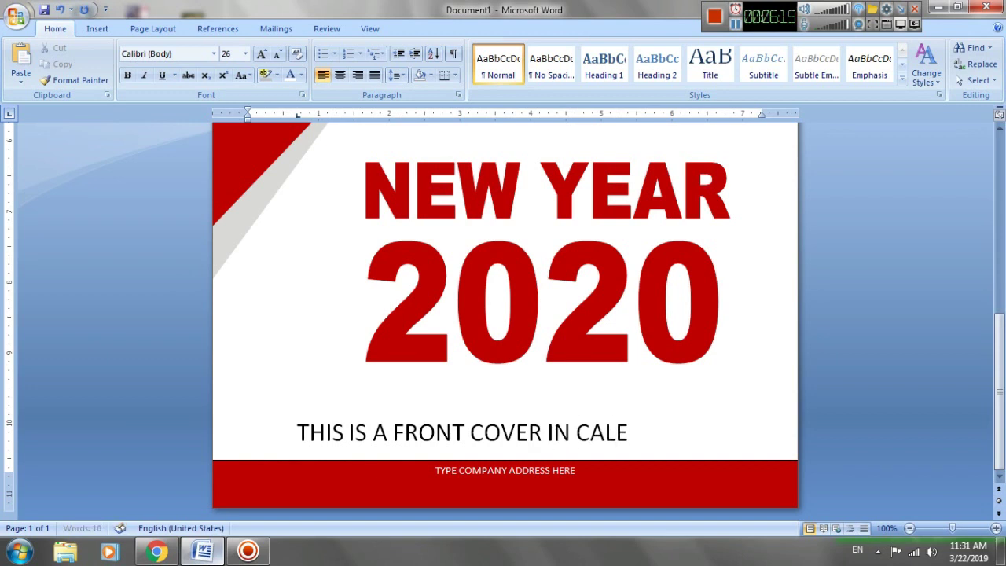
type("NDER")
key("BackSpace")
type("AR")
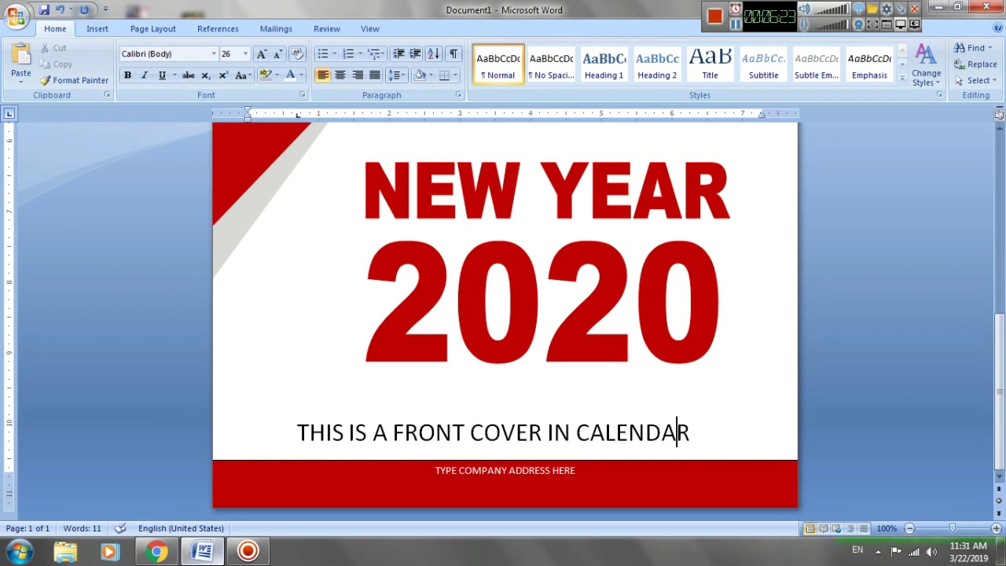
Centre the cover line beneath 2020
left_click(729, 401)
left_click(387, 434)
left_click(296, 433)
left_click(339, 75)
left_click(733, 417)
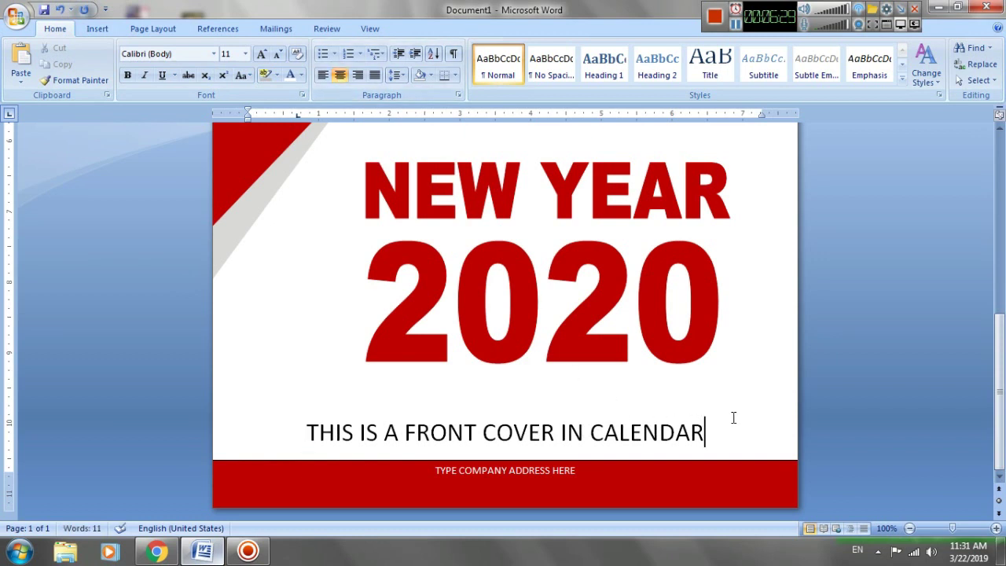
scroll(617, 384, "up", 6)
scroll(528, 291, "down", 4)
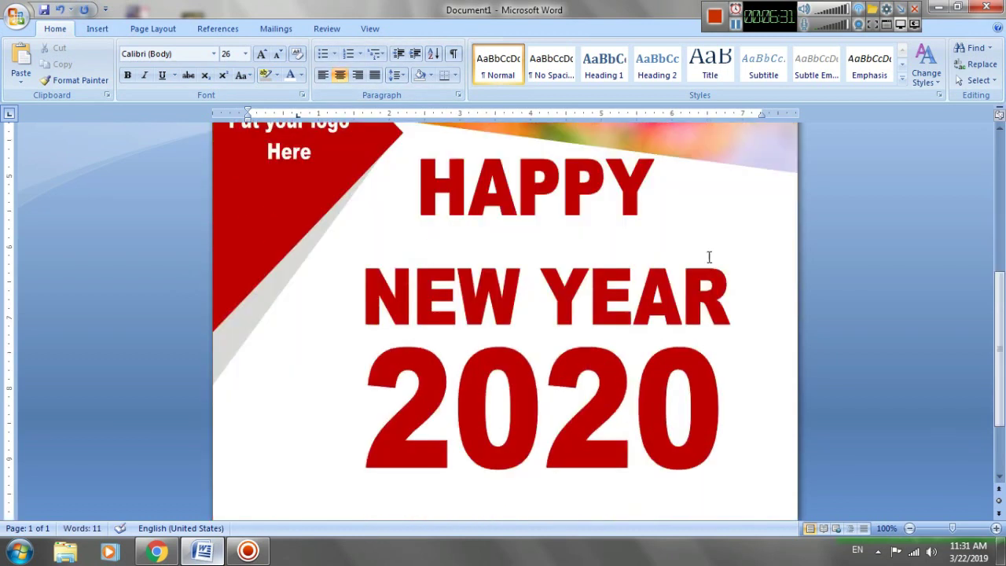
Launch Word 2007 from the Start menu, then minimize the new Document2 window
scroll(620, 356, "down", 3)
scroll(620, 356, "up", 6)
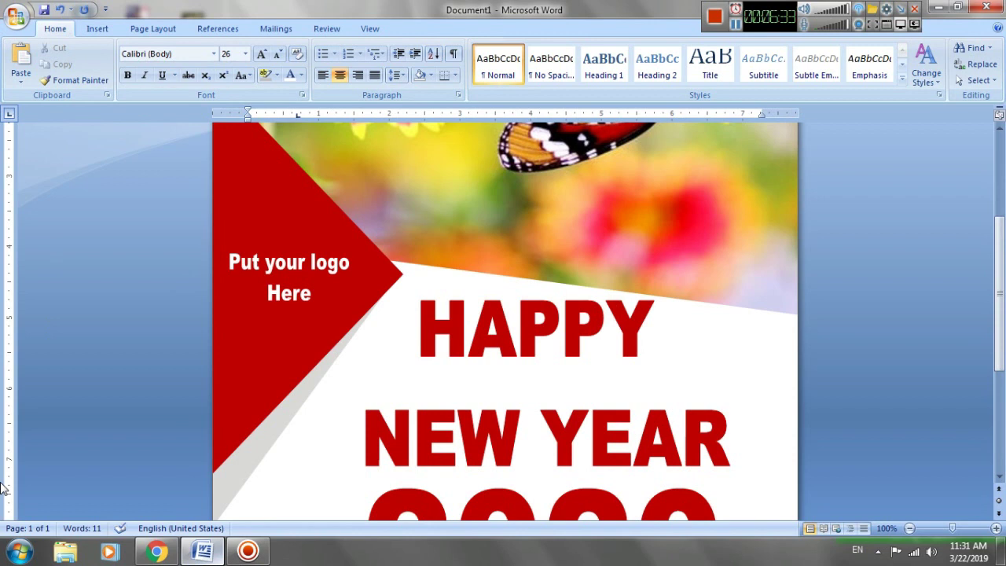
left_click(19, 551)
left_click(72, 218)
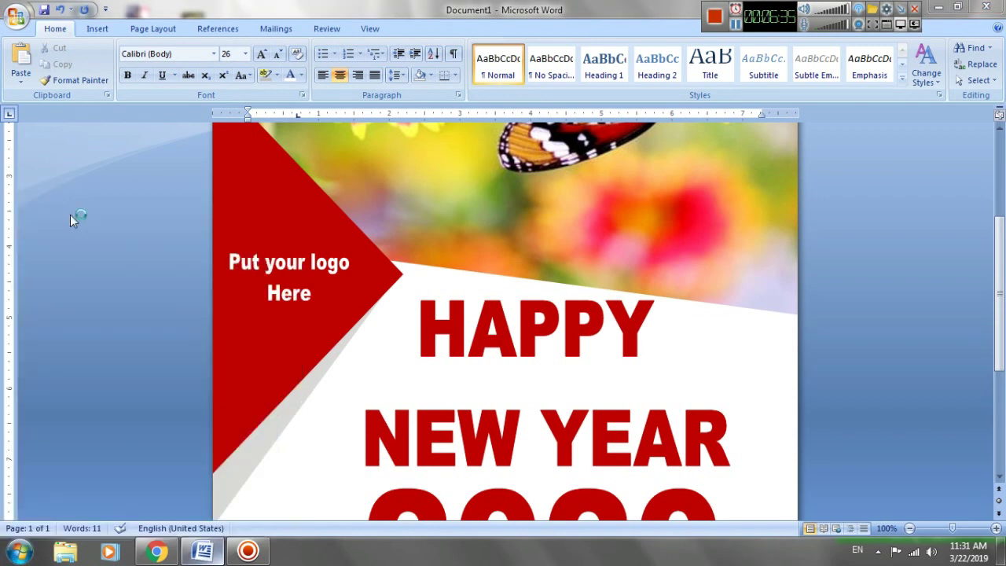
left_click(935, 7)
Save the cover as 'THIS IS A FRONT COVER IN CALENDAR' and start a fresh Word document
left_click(16, 16)
left_click(46, 113)
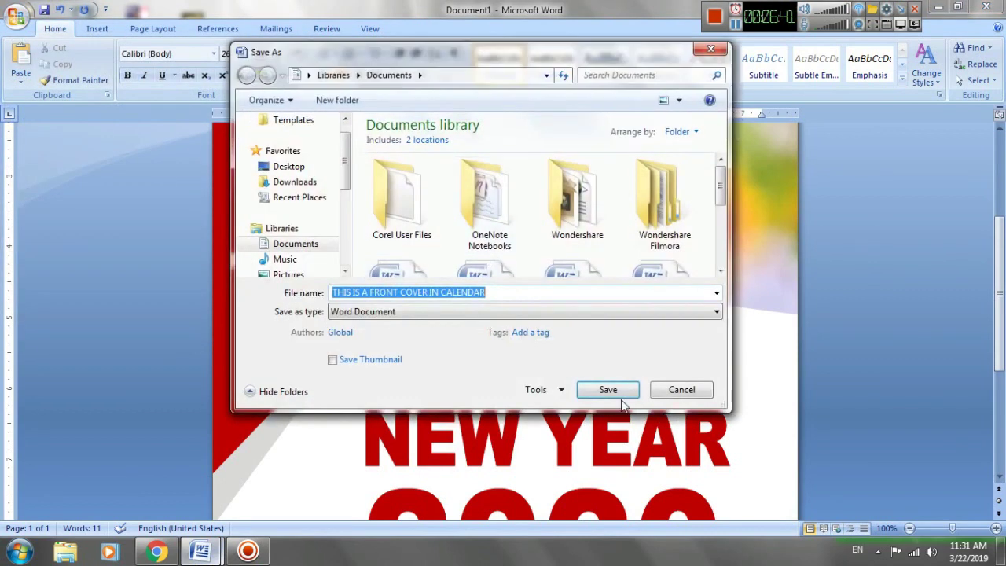
left_click(619, 397)
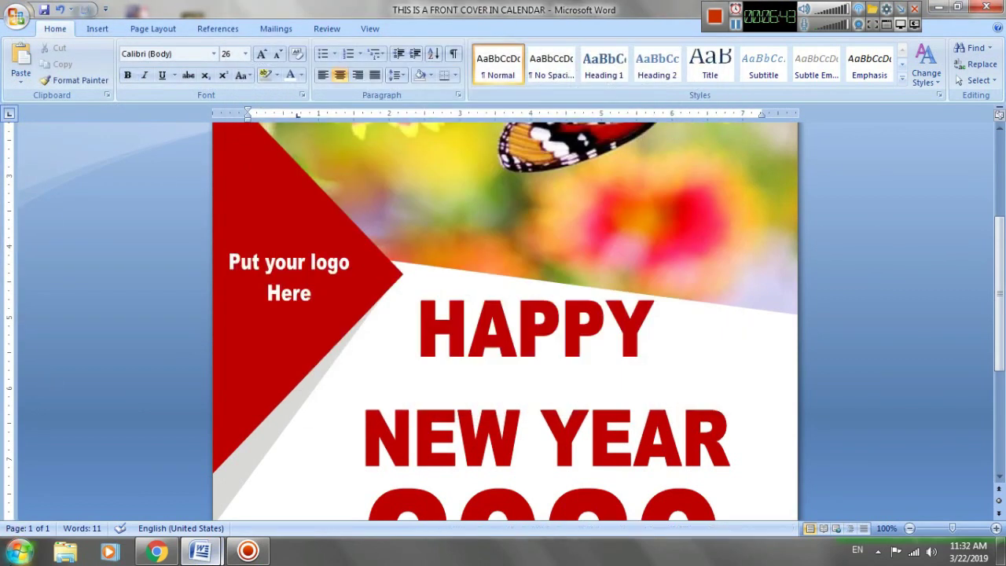
key("super")
left_click(80, 207)
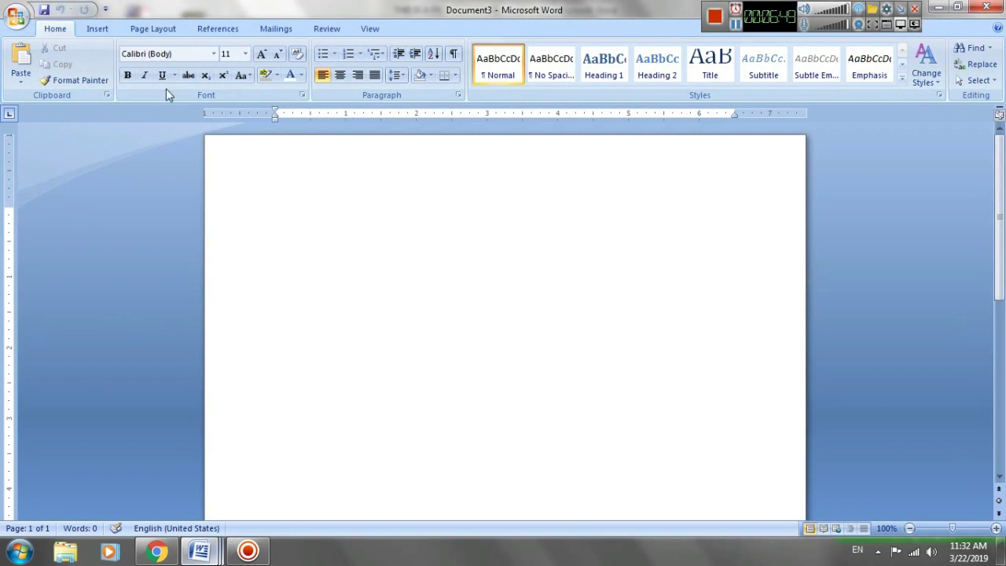
Browse the picture files, then cancel the Insert Picture dialog without inserting
left_click(95, 28)
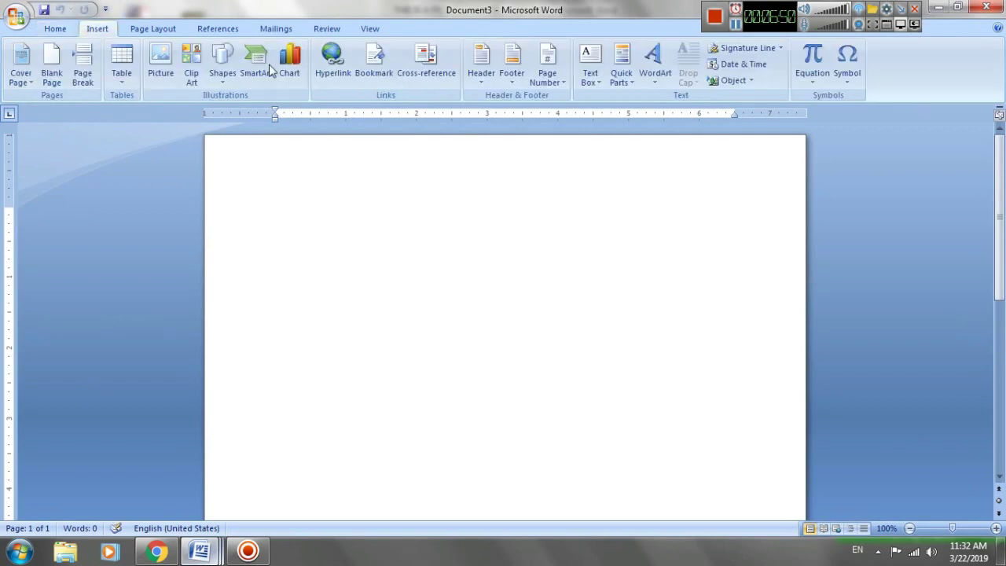
left_click(161, 65)
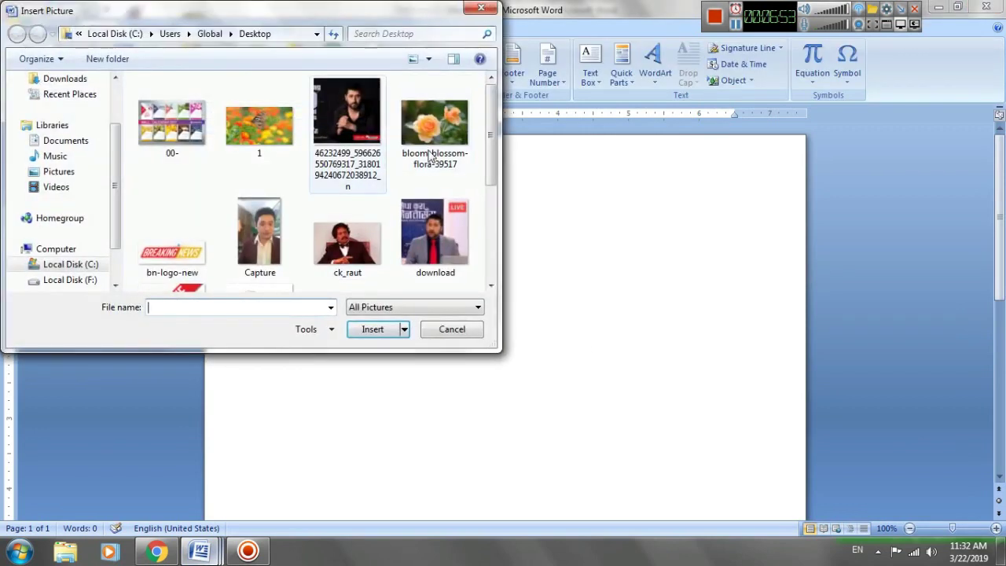
left_click(428, 149)
scroll(423, 325, "down", 2)
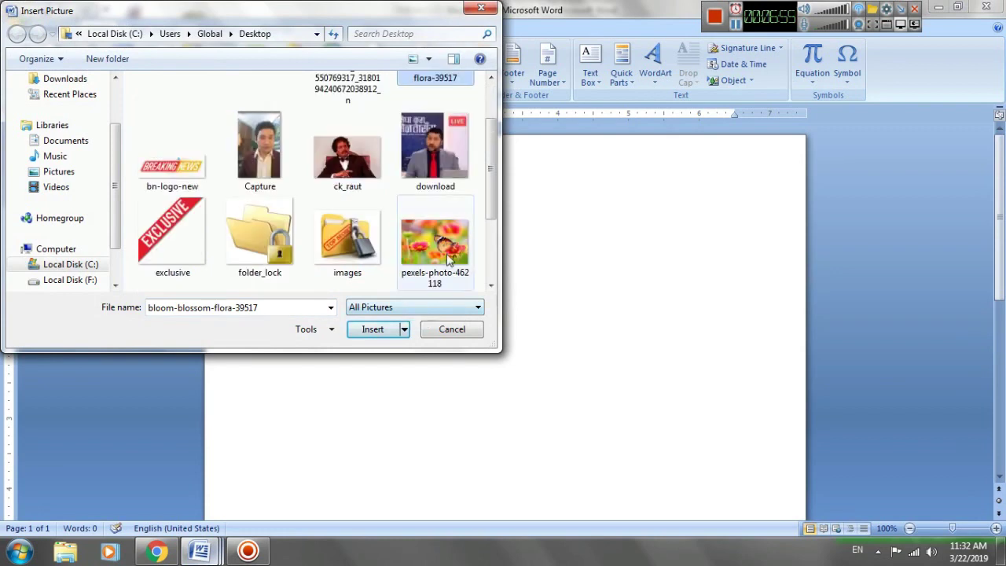
left_click(433, 280)
scroll(431, 279, "down", 2)
scroll(431, 279, "up", 2)
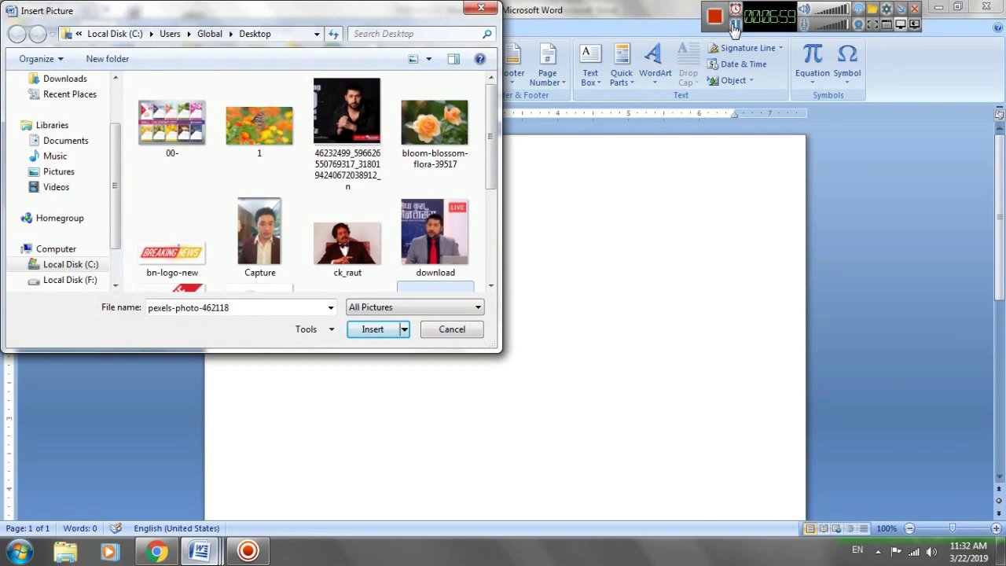
key("Escape")
Insert the water-lily picture and set it in front of text
left_click(160, 64)
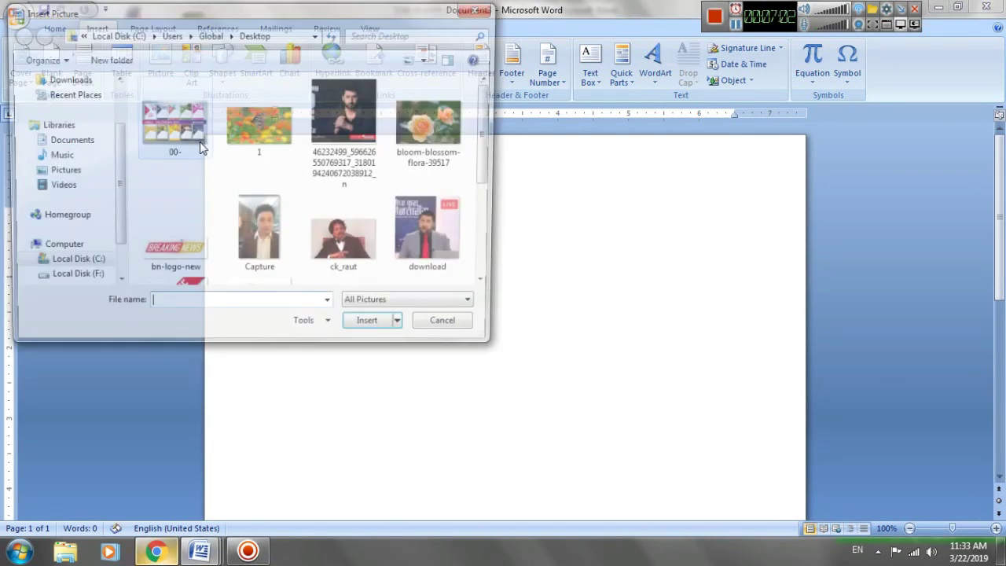
left_click_drag(489, 134, 490, 220)
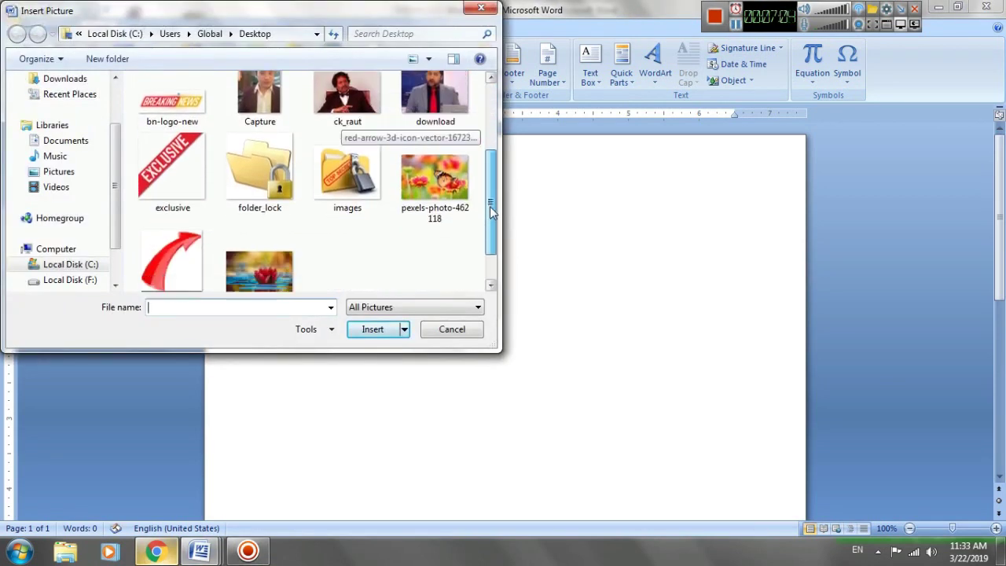
left_click(241, 219)
left_click(365, 329)
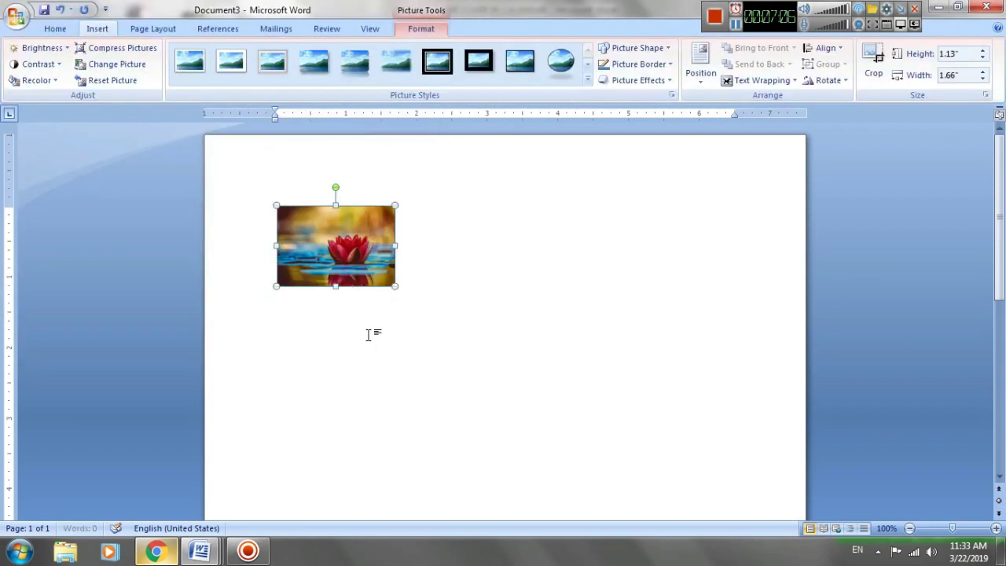
left_click(761, 81)
left_click(757, 162)
Move the photo to the top-left and stretch it to 5.26" by 8.55" across the page
left_click_drag(322, 240, 262, 182)
left_click_drag(322, 215, 807, 397)
scroll(634, 358, "down", 5)
scroll(598, 366, "down", 5)
scroll(550, 361, "up", 4)
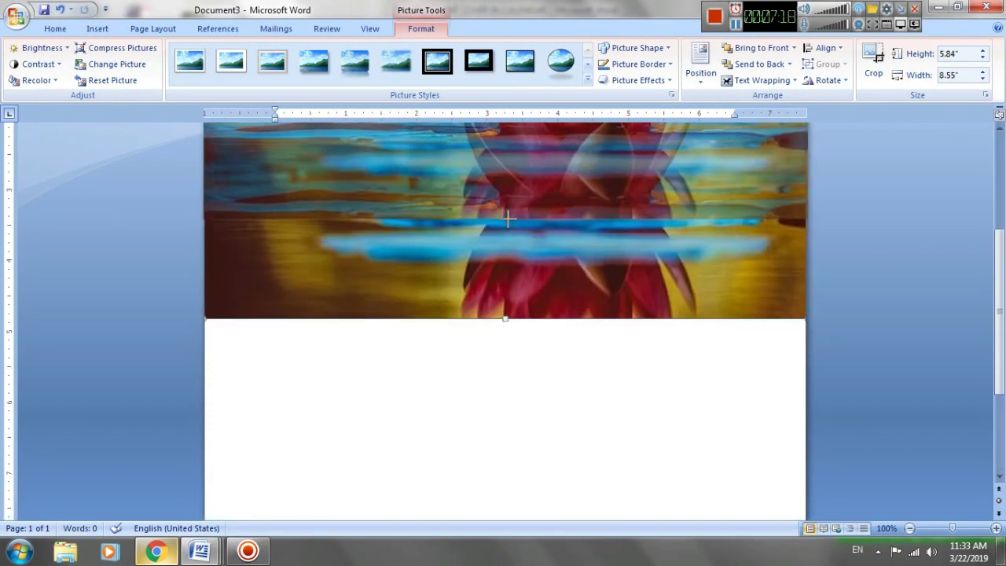
left_click_drag(505, 318, 507, 216)
scroll(509, 232, "up", 4)
scroll(508, 232, "up", 1)
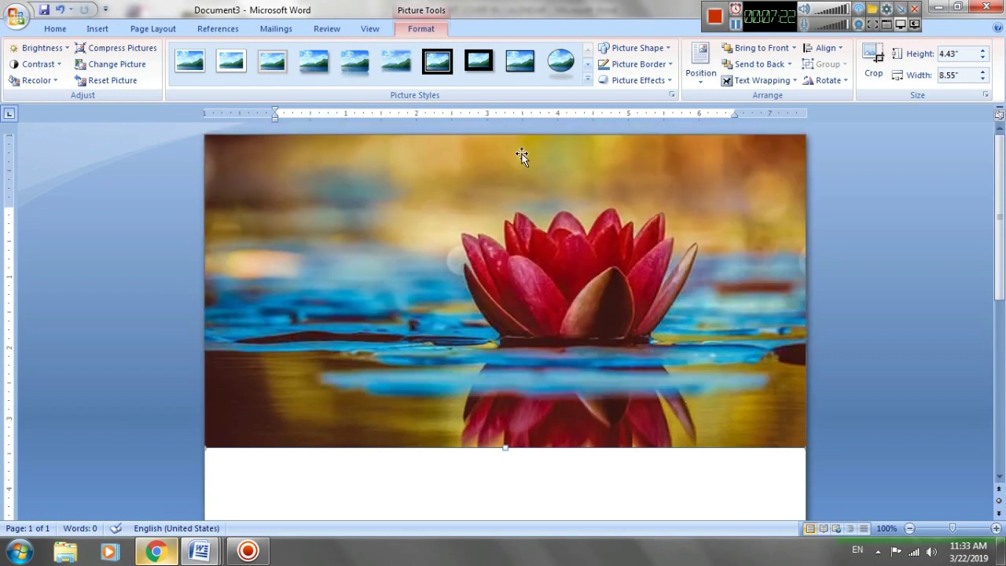
scroll(525, 259, "down", 4)
scroll(523, 257, "up", 4)
left_click_drag(507, 448, 508, 482)
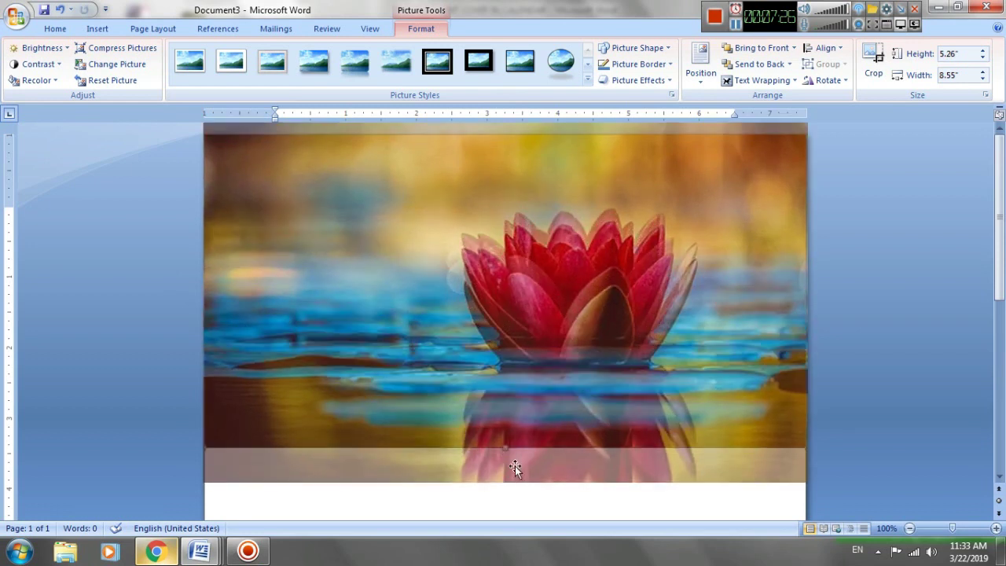
Clip the lotus photo to a wave shape, stretch it to 5.9" tall, and flip it horizontally
left_click(636, 48)
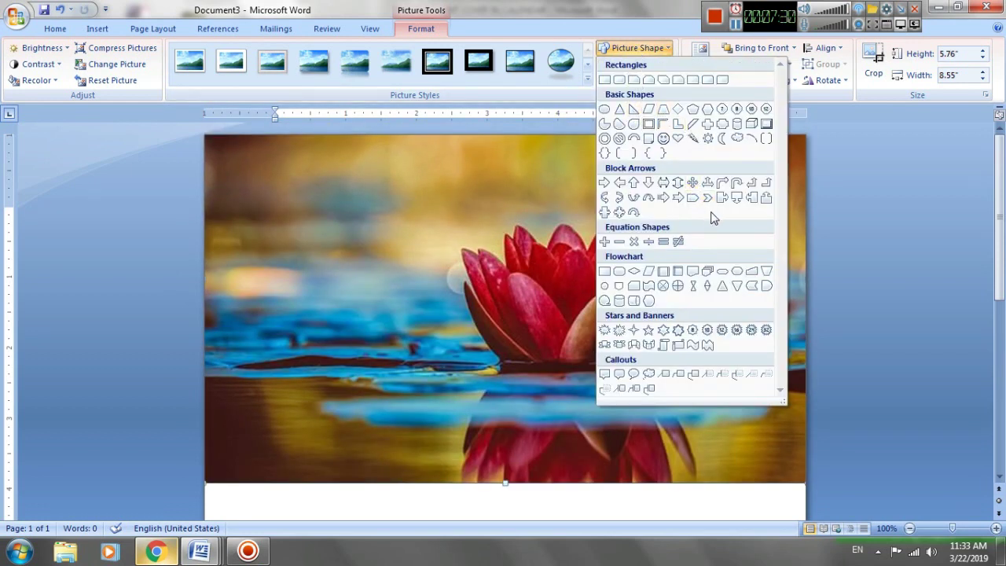
left_click(693, 271)
scroll(672, 322, "down", 5)
scroll(664, 332, "up", 5)
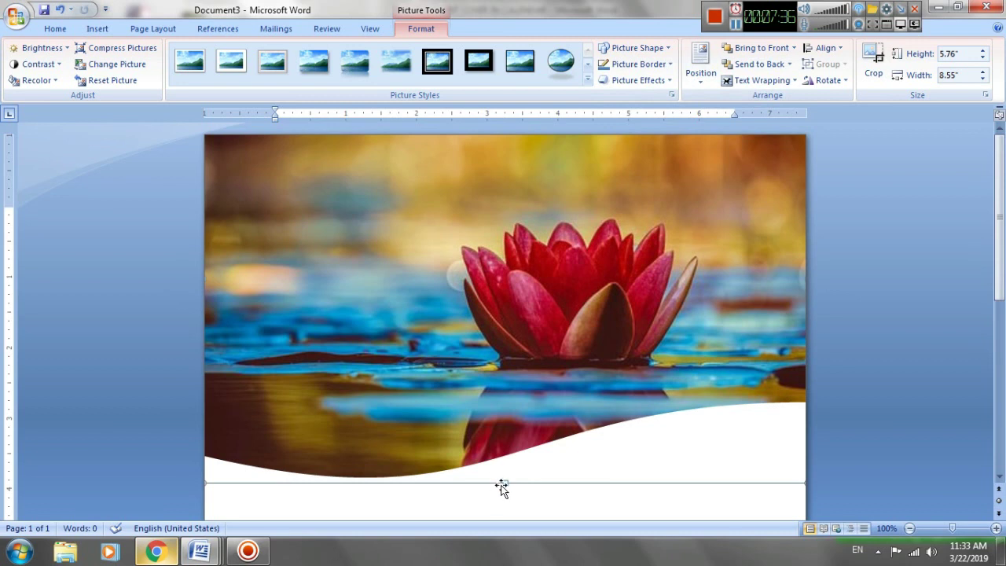
left_click_drag(504, 485, 505, 493)
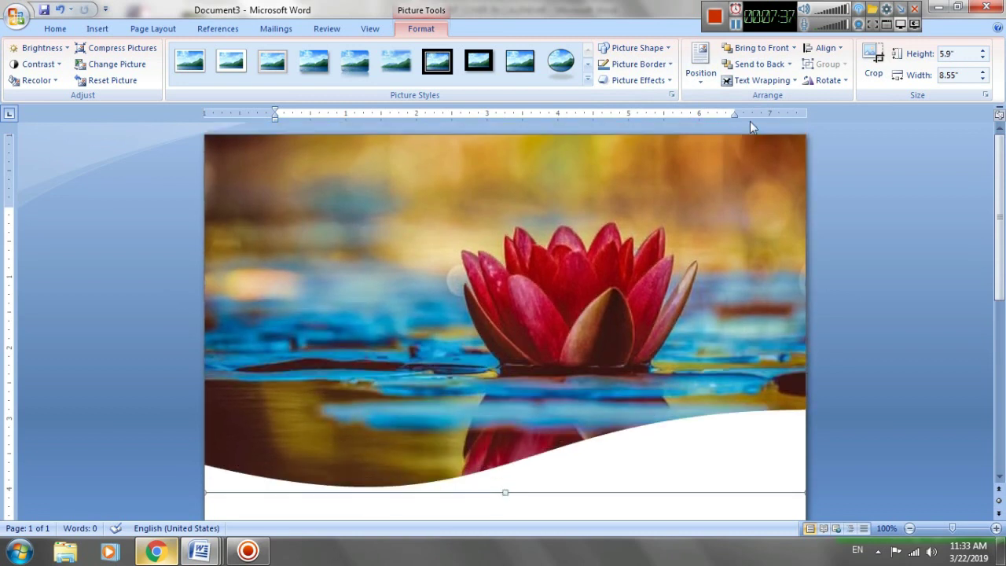
left_click(827, 80)
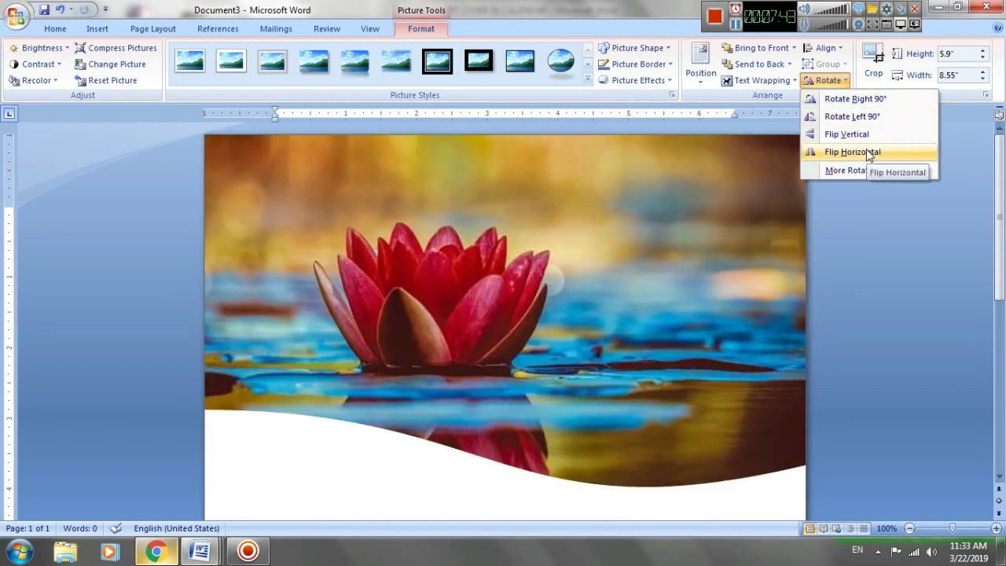
left_click(541, 372)
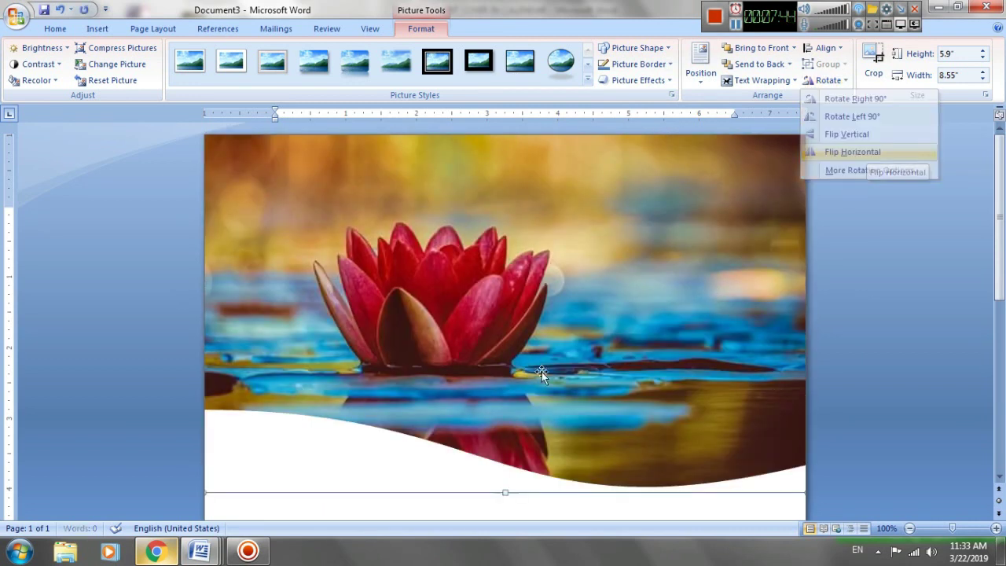
Zoom the view out to 50% to see the whole page
left_click(386, 512)
scroll(475, 414, "down", 3)
scroll(475, 415, "down", 2)
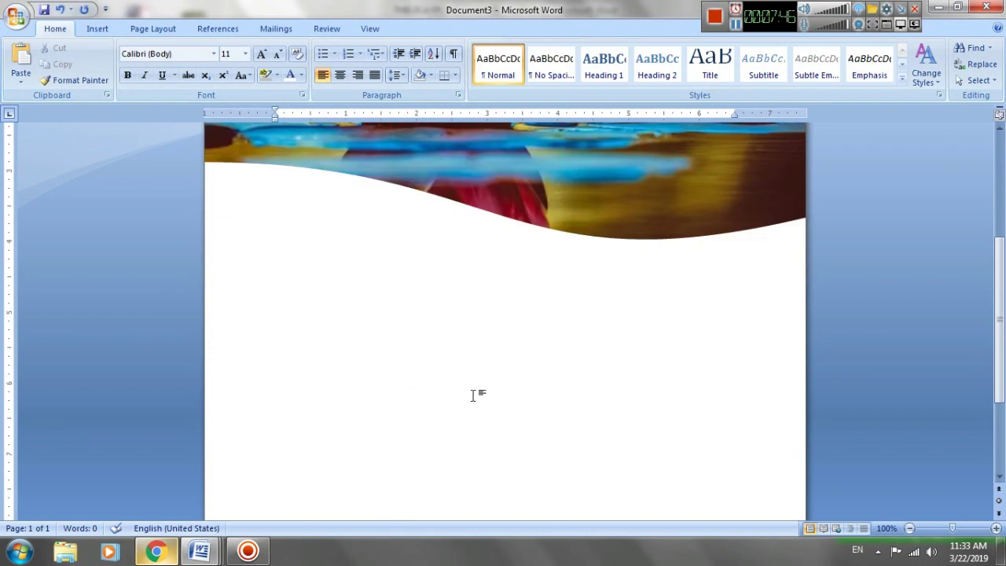
scroll(475, 391, "down", 1)
scroll(476, 389, "up", 3)
scroll(475, 389, "down", 2)
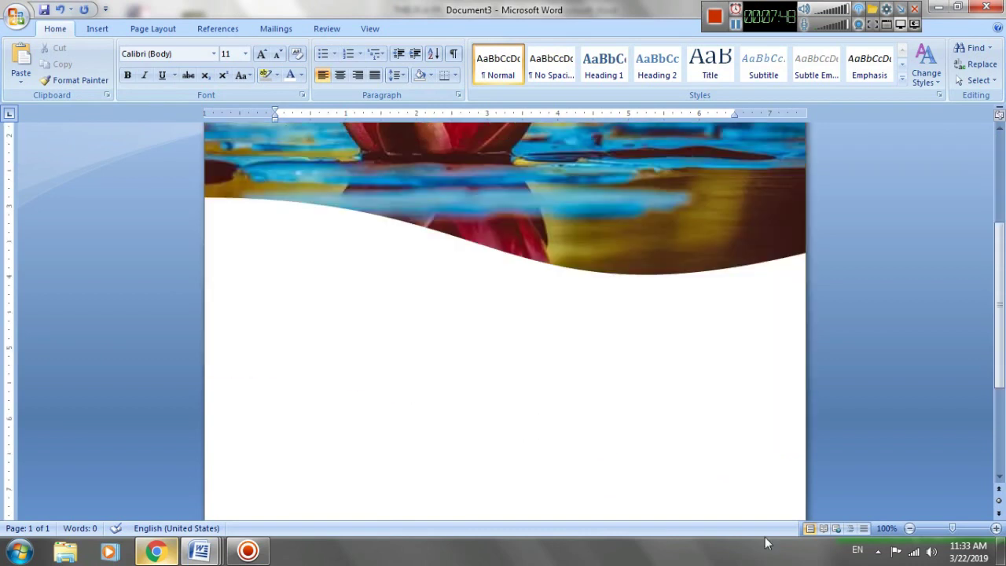
left_click(910, 528)
left_click(909, 528)
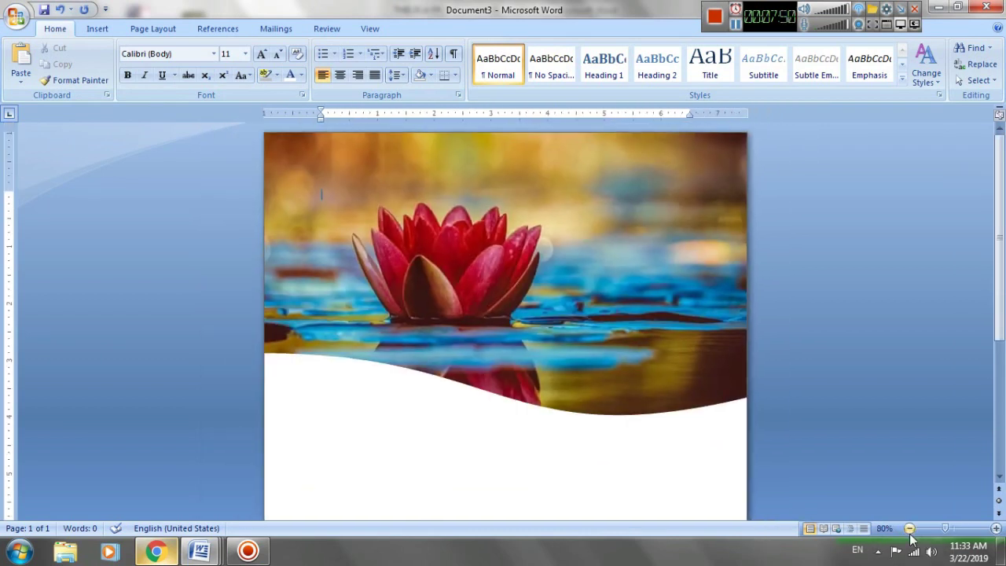
left_click(909, 528)
left_click(910, 528)
left_click(910, 529)
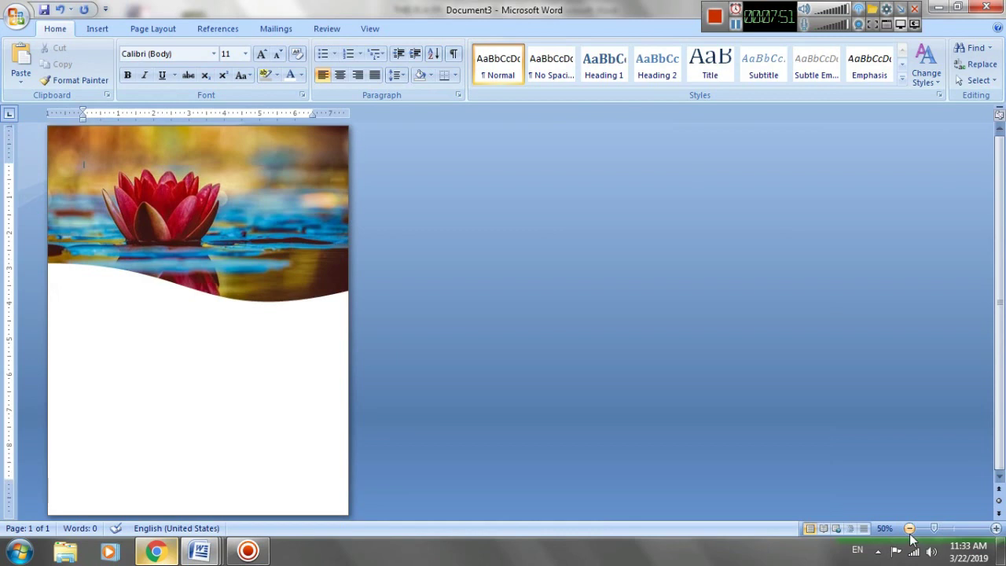
left_click(97, 30)
Draw a triangle, rotate it 90° to point right, and place it against the page's left edge
left_click(222, 63)
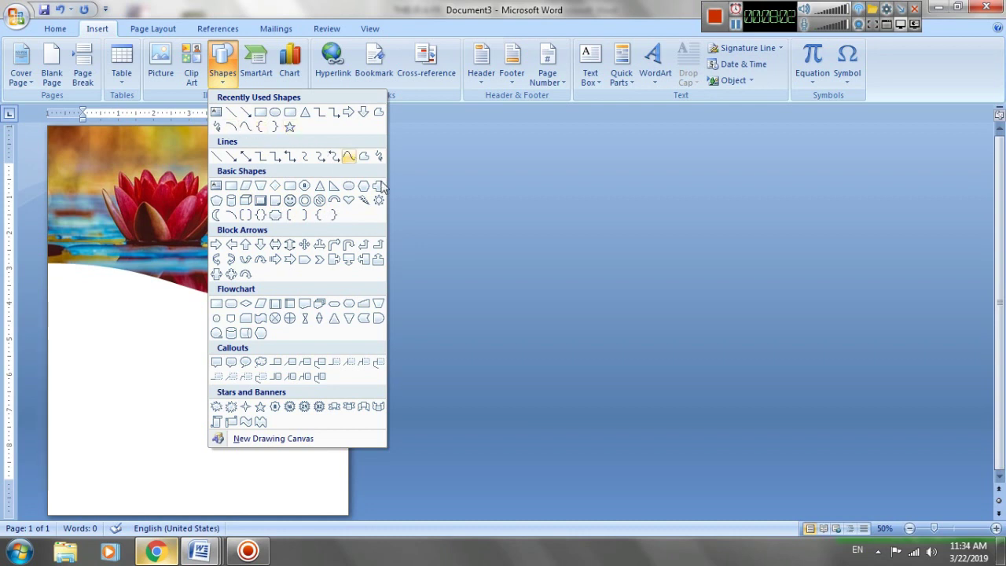
left_click(320, 186)
mouse_move(106, 295)
left_mouse_down()
mouse_move(215, 389)
mouse_move(304, 392)
left_mouse_up()
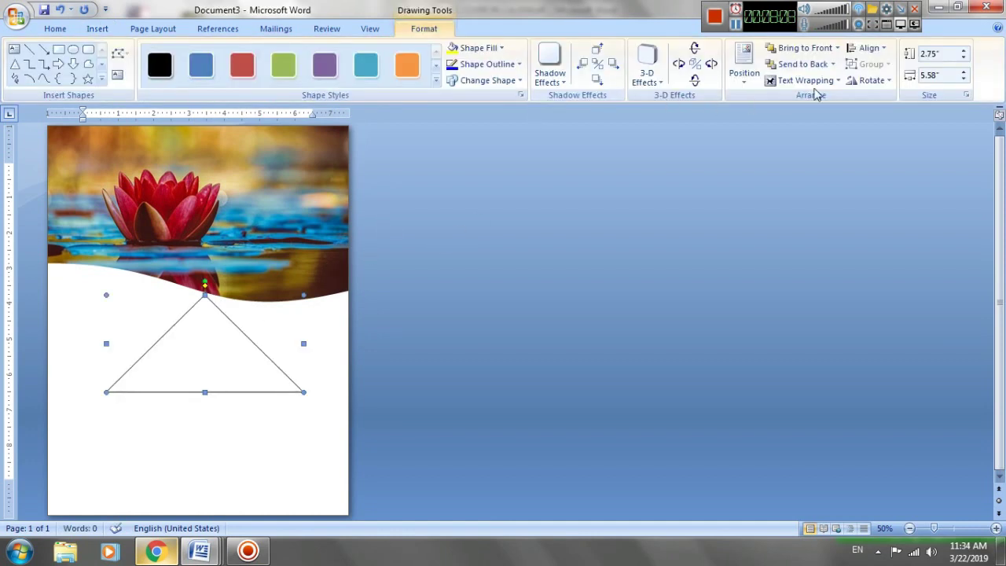
left_click(871, 80)
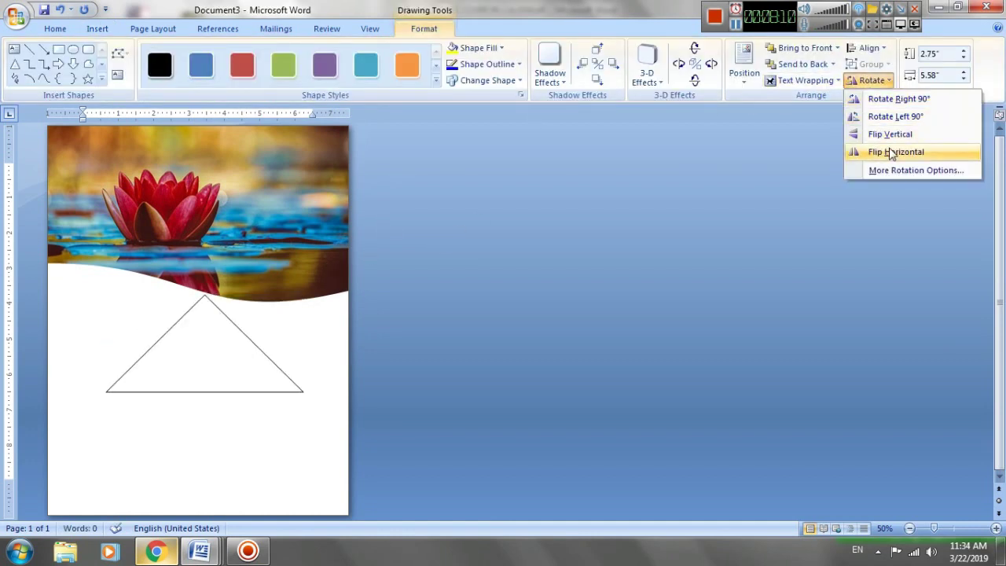
left_click(888, 99)
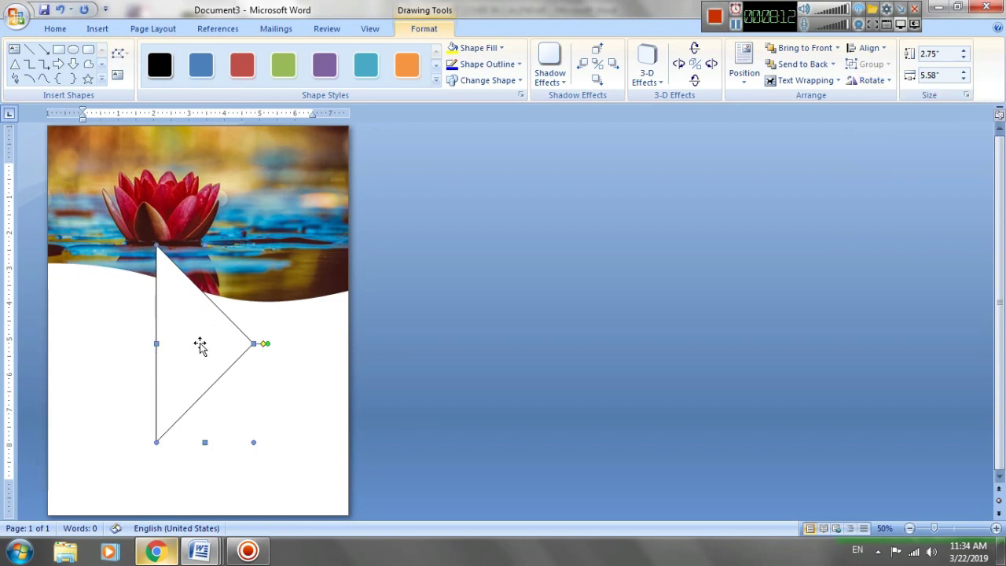
left_click_drag(101, 300, 81, 279)
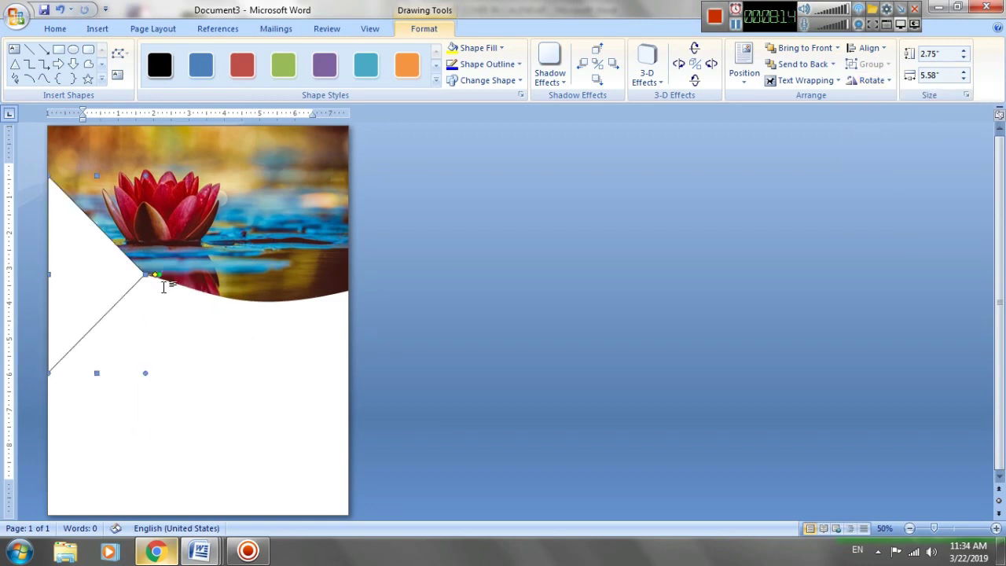
left_click_drag(157, 277, 181, 277)
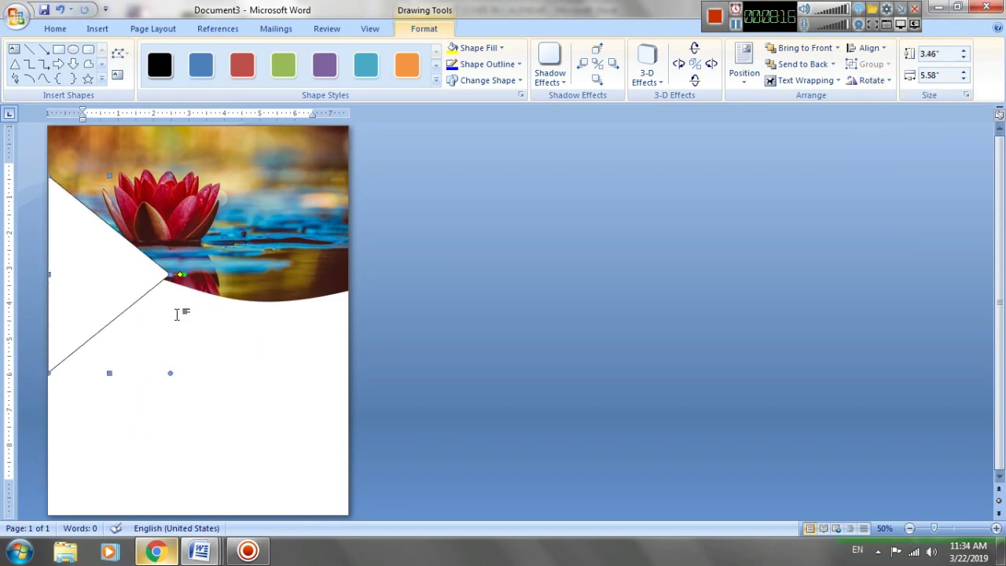
left_click_drag(109, 294, 110, 302)
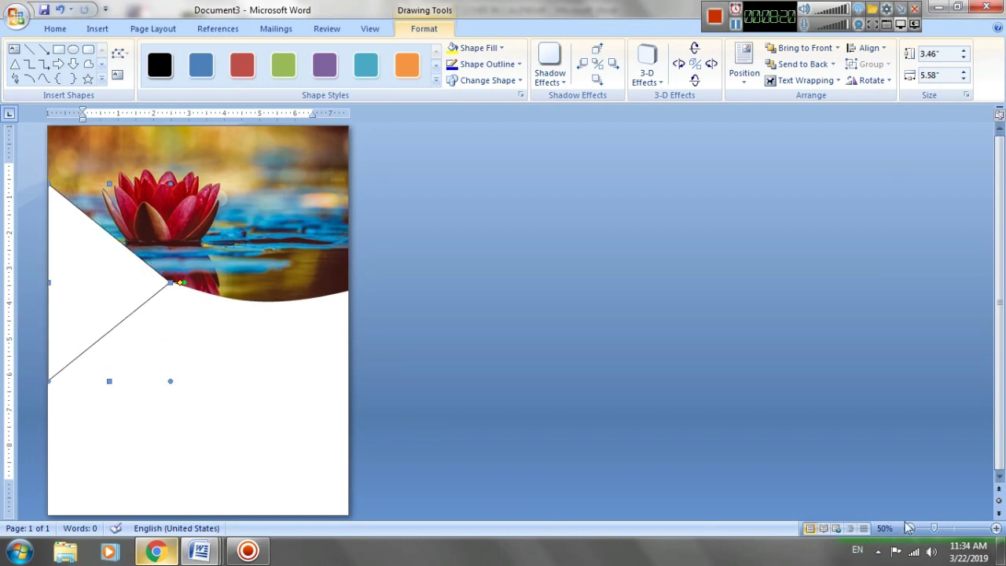
Zoom to 40% and resize the triangle to 3.05" by 5.5"
left_click(911, 529)
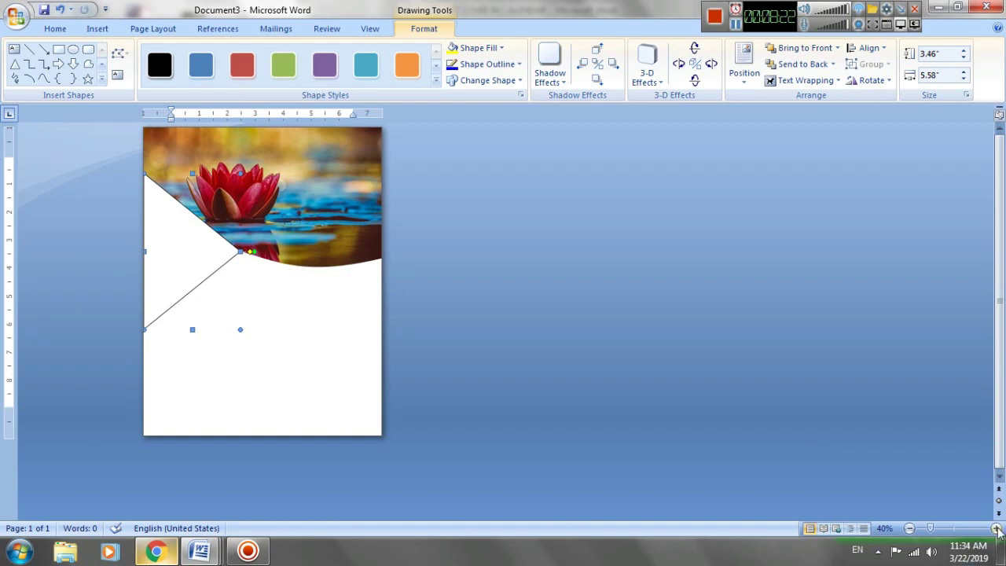
scroll(383, 329, "up", 5)
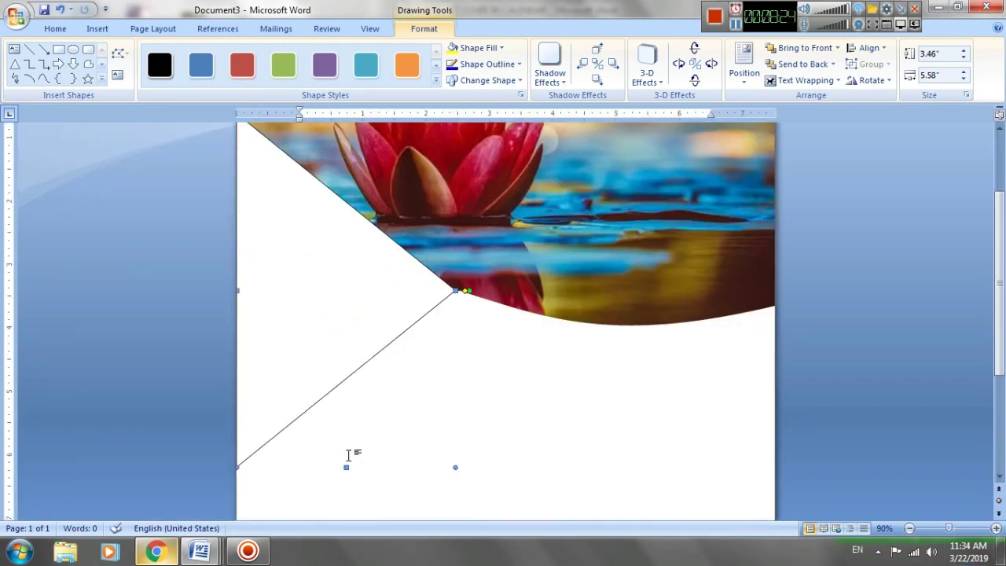
mouse_move(452, 291)
left_mouse_down()
mouse_move(366, 275)
mouse_move(363, 287)
left_mouse_up()
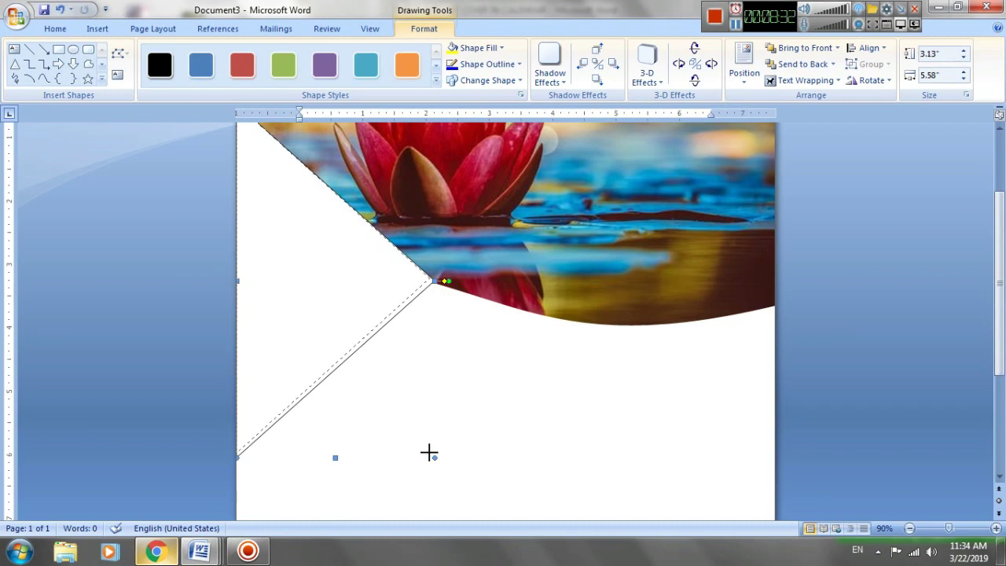
left_click_drag(429, 452, 429, 453)
key("Down")
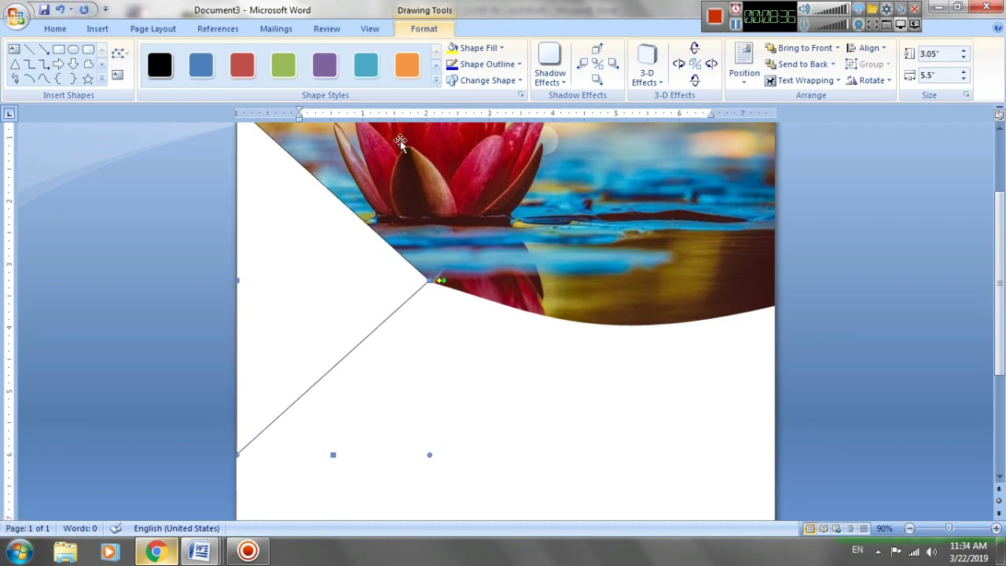
left_click(402, 234)
left_click(335, 260)
Fill the triangle with dark navy blue and give it a dark blue outline
left_click(476, 48)
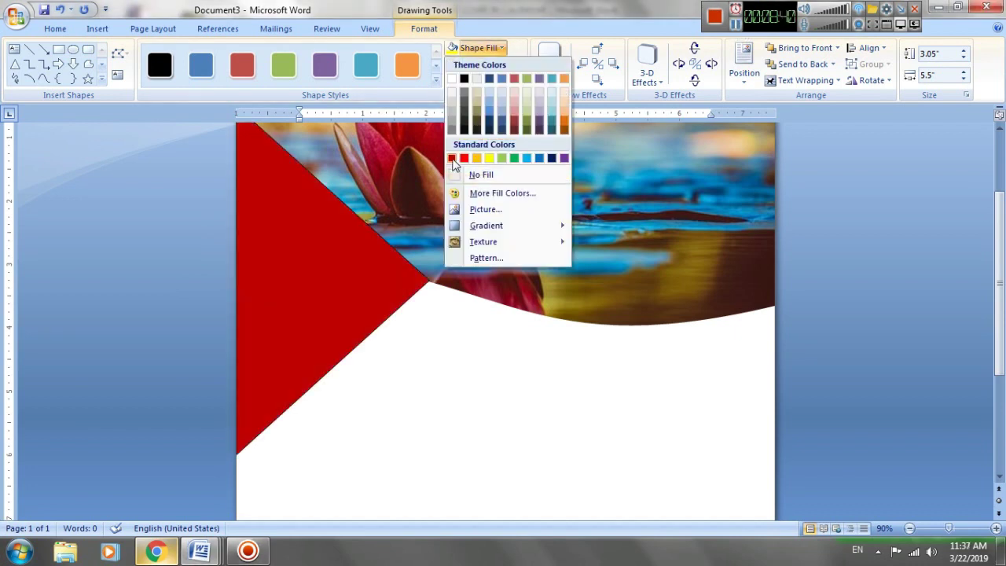
left_click(552, 159)
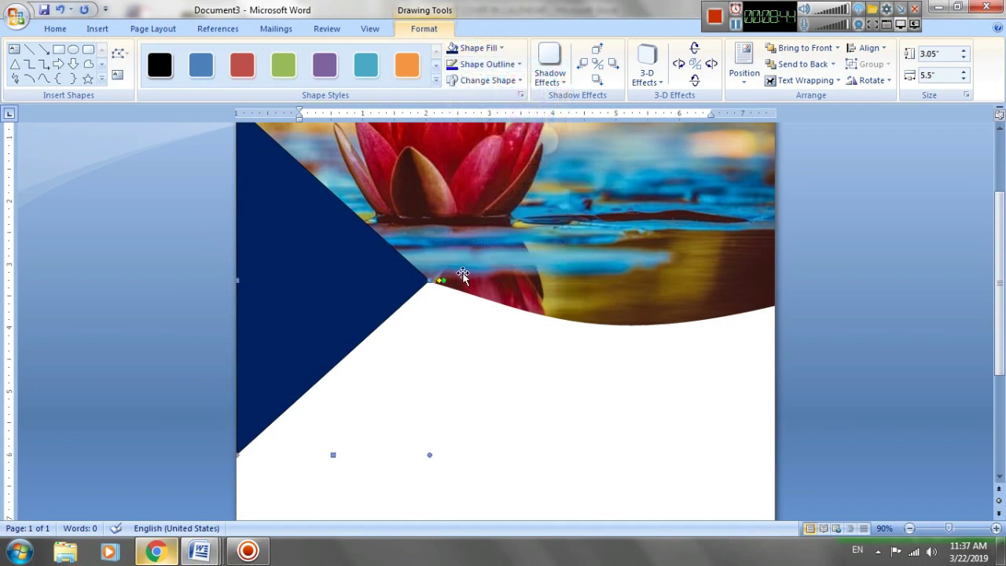
left_click(474, 66)
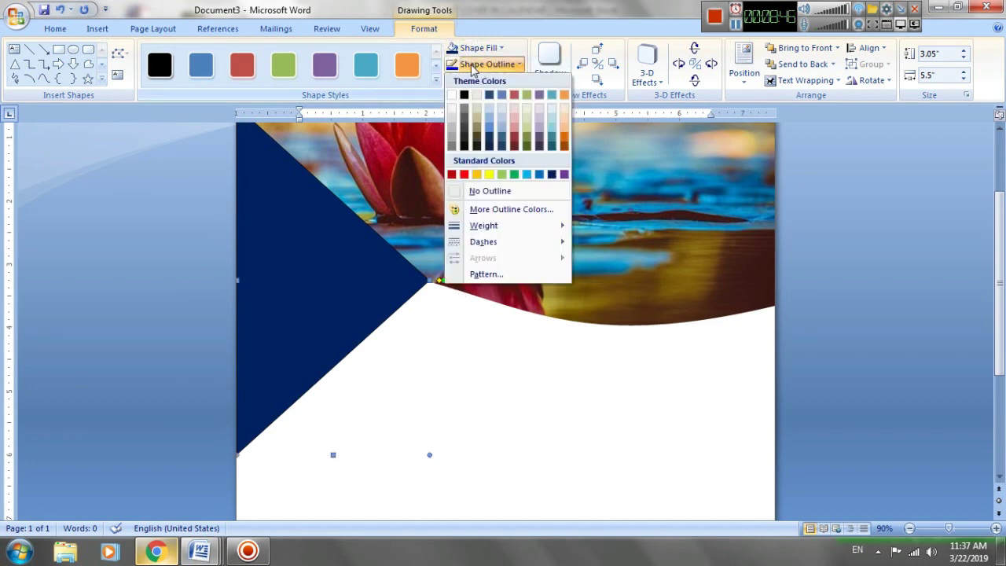
left_click(552, 174)
left_click(476, 332)
scroll(159, 192, "down", 2)
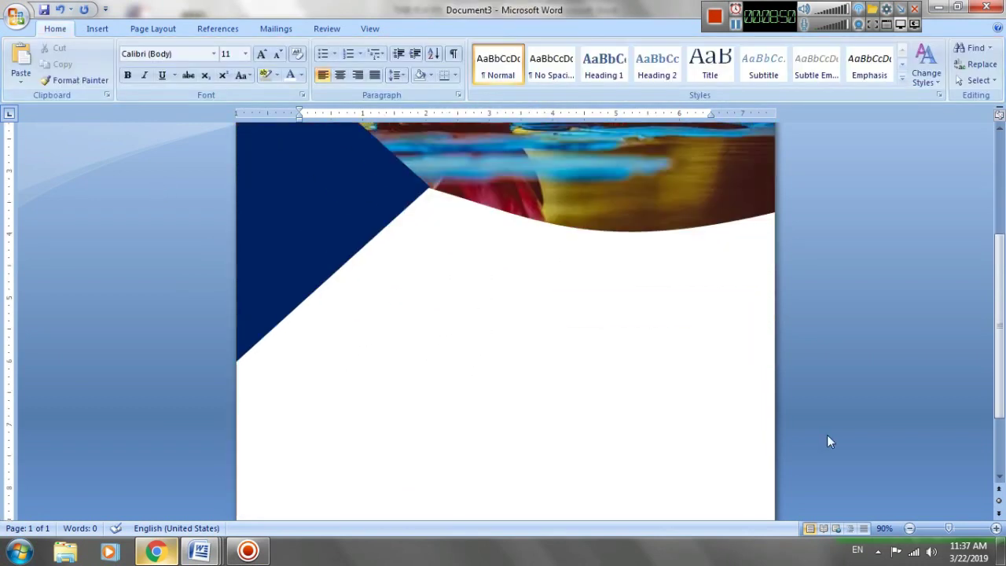
Draw a freeform strip tracing the triangle's slanted lower edge at 120% zoom
left_click(996, 528)
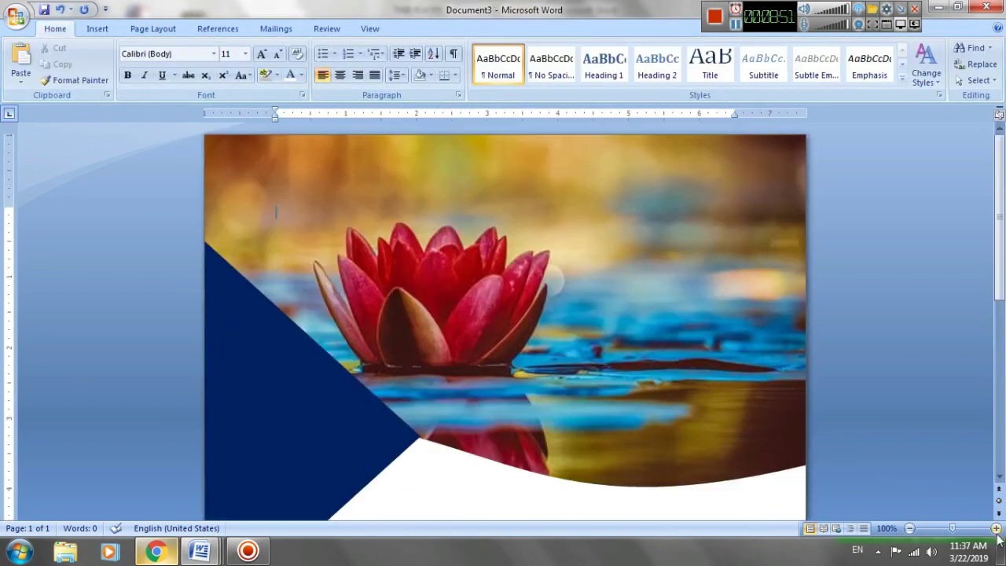
left_click(97, 29)
left_click(222, 63)
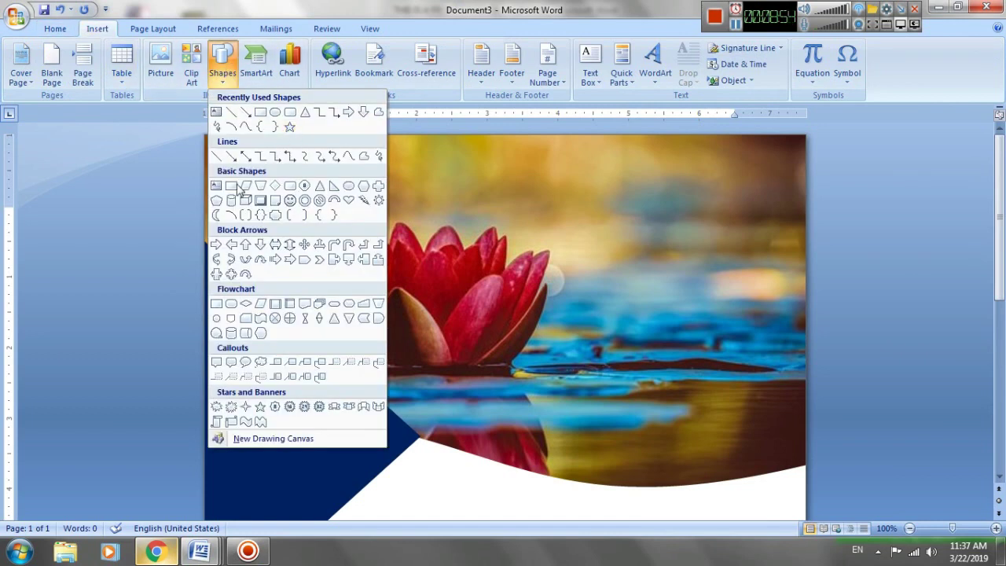
left_click(379, 113)
scroll(375, 294, "down", 6)
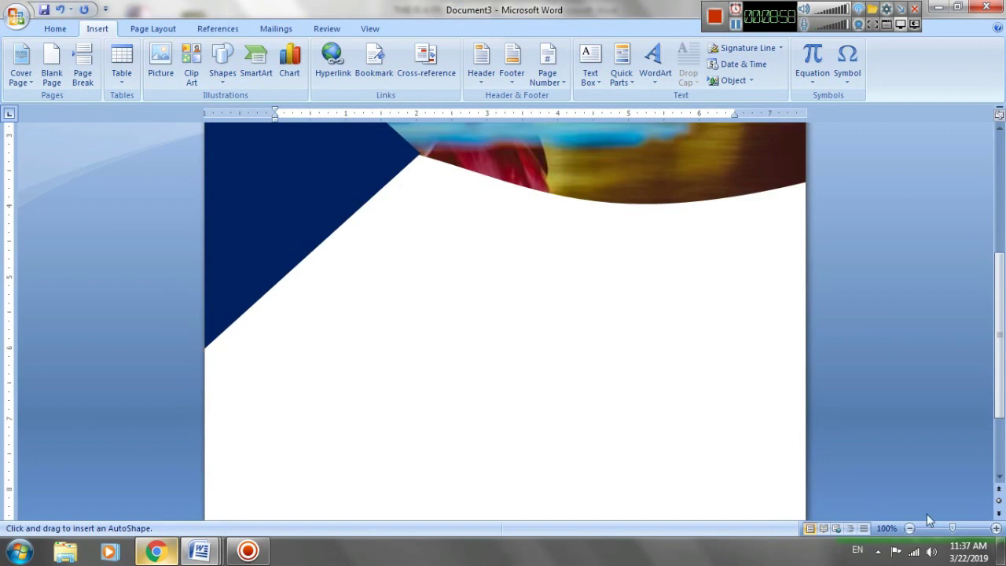
left_click(996, 528)
left_click(996, 528)
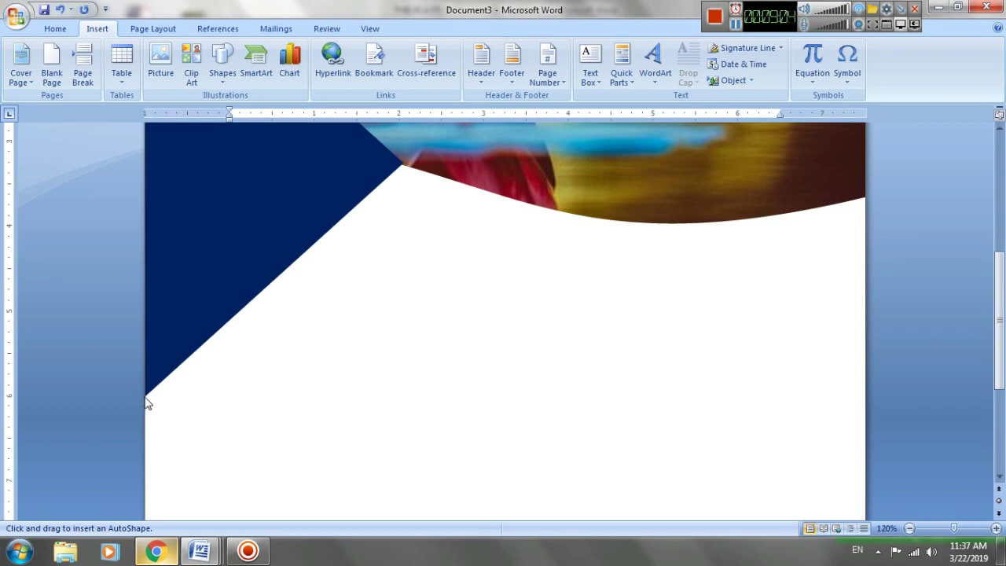
left_click_drag(147, 395, 363, 268)
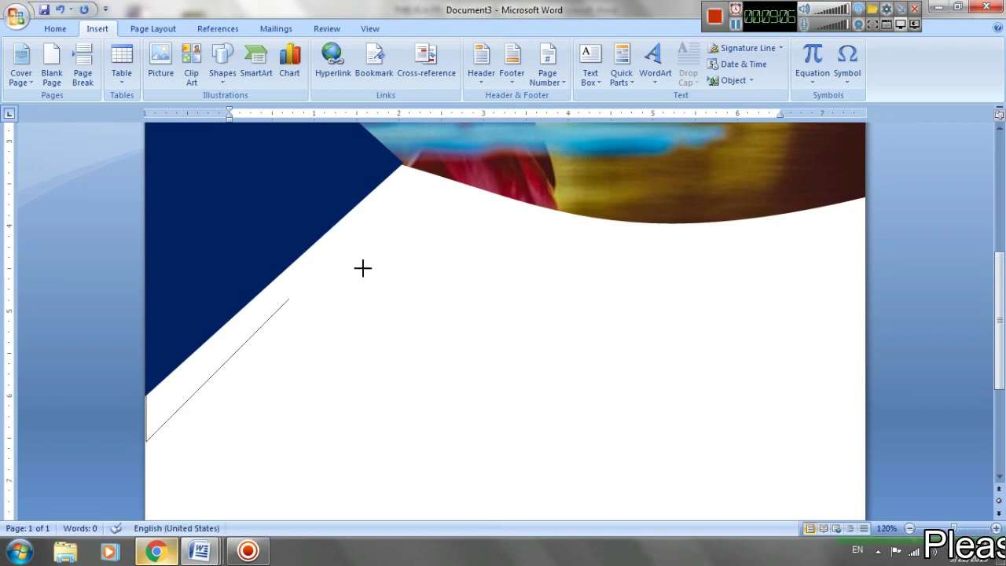
left_click(395, 169)
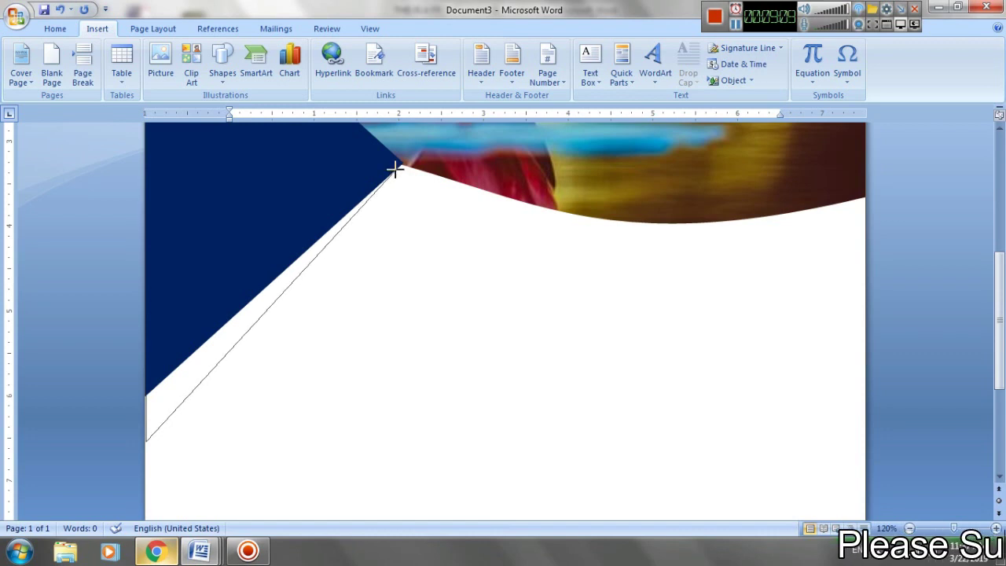
left_click(146, 398)
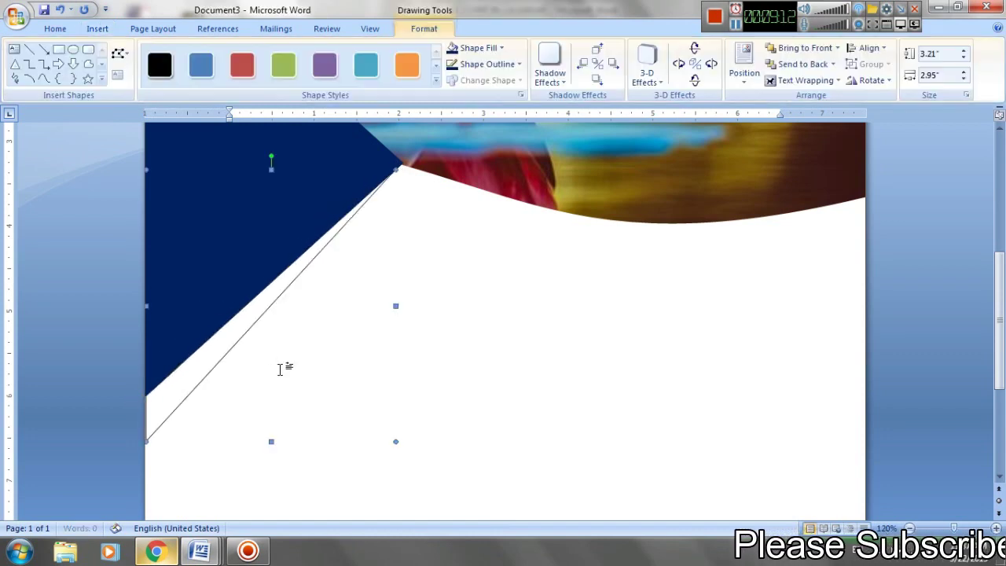
Fill the strip light grey, set its outline colour, and send it behind the triangle
left_click(471, 49)
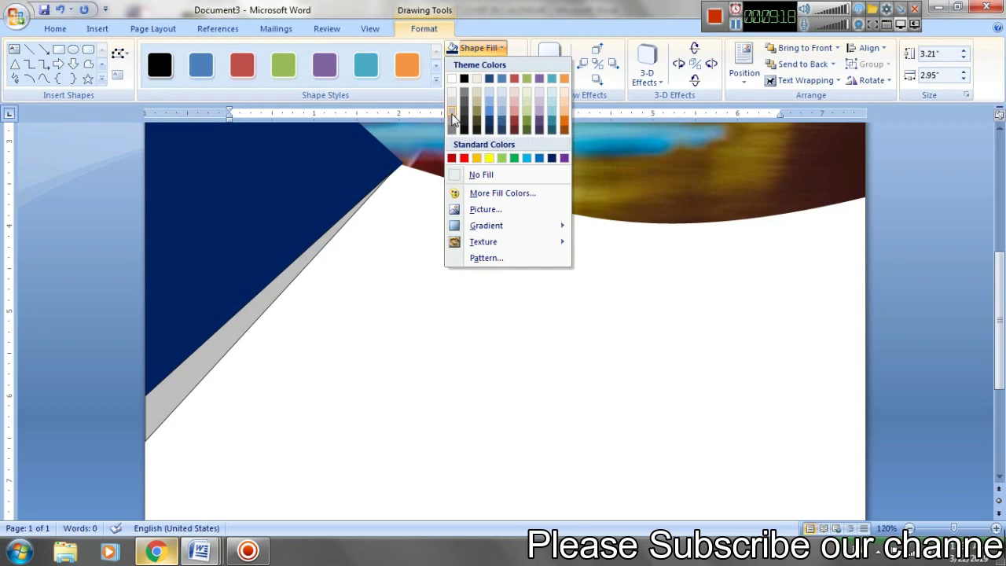
left_click(451, 79)
left_click(474, 69)
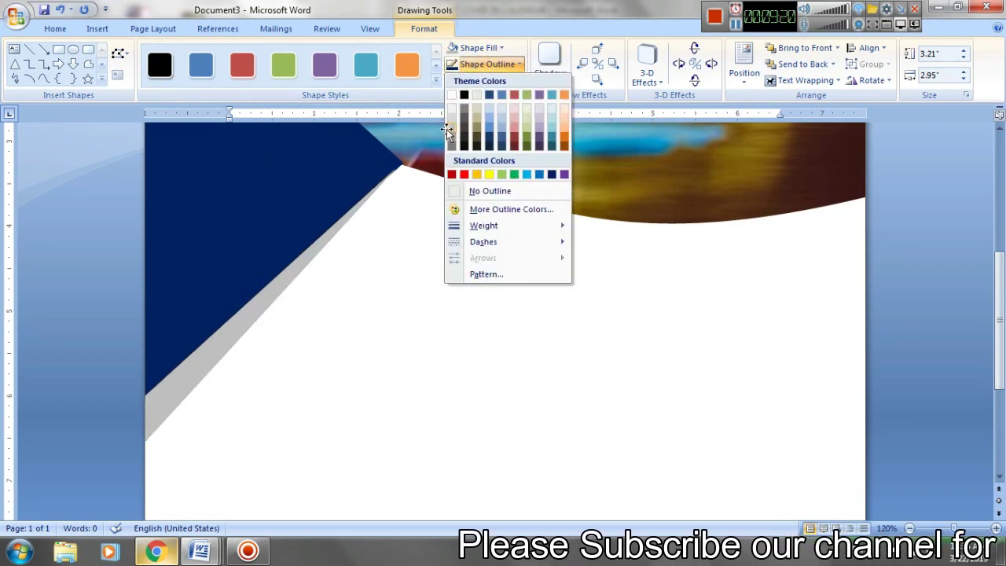
left_click(448, 129)
left_click(802, 64)
left_click(530, 365)
scroll(529, 374, "down", 5)
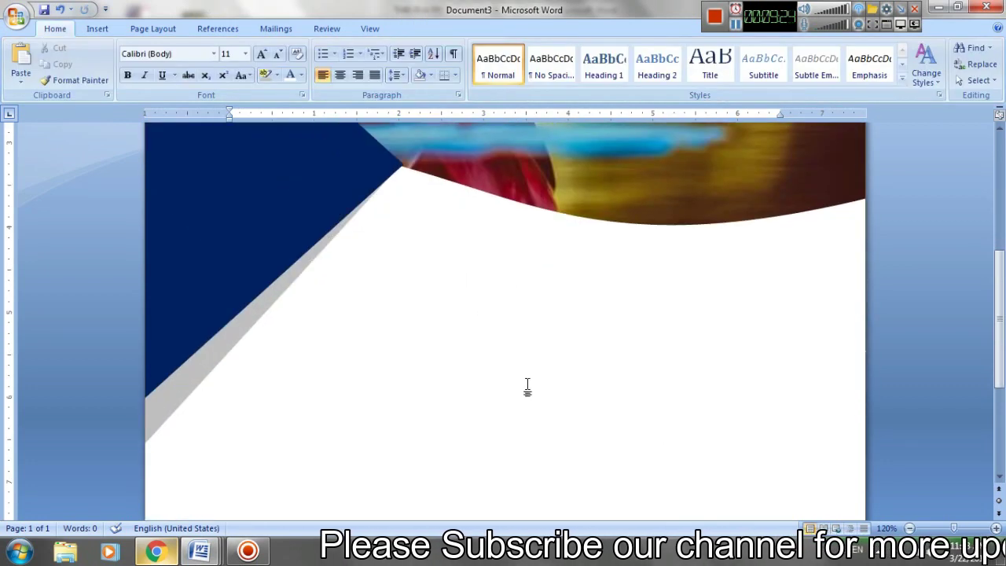
Insert '01' as WordArt in the first style, wrapped in front of text
left_click(97, 29)
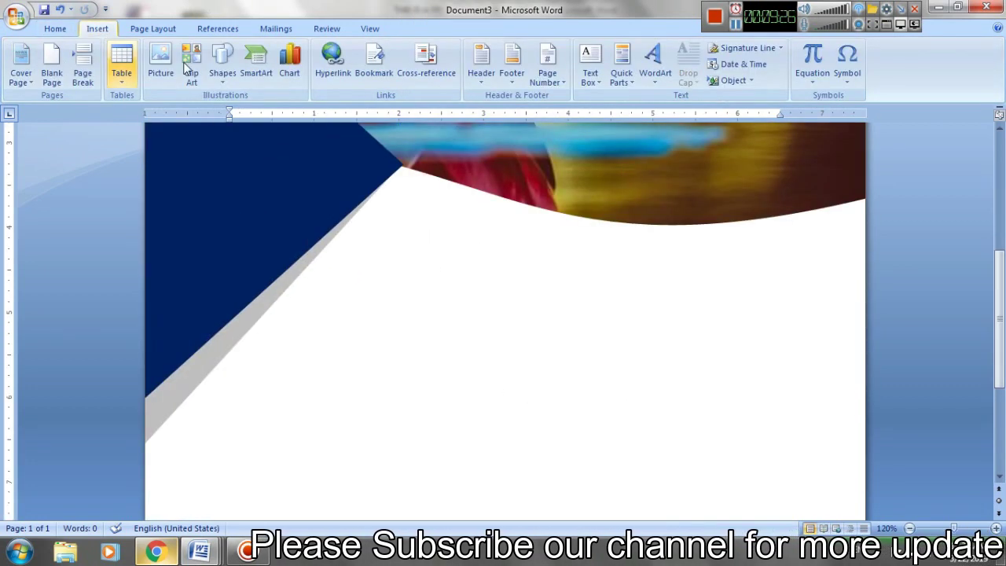
left_click(669, 74)
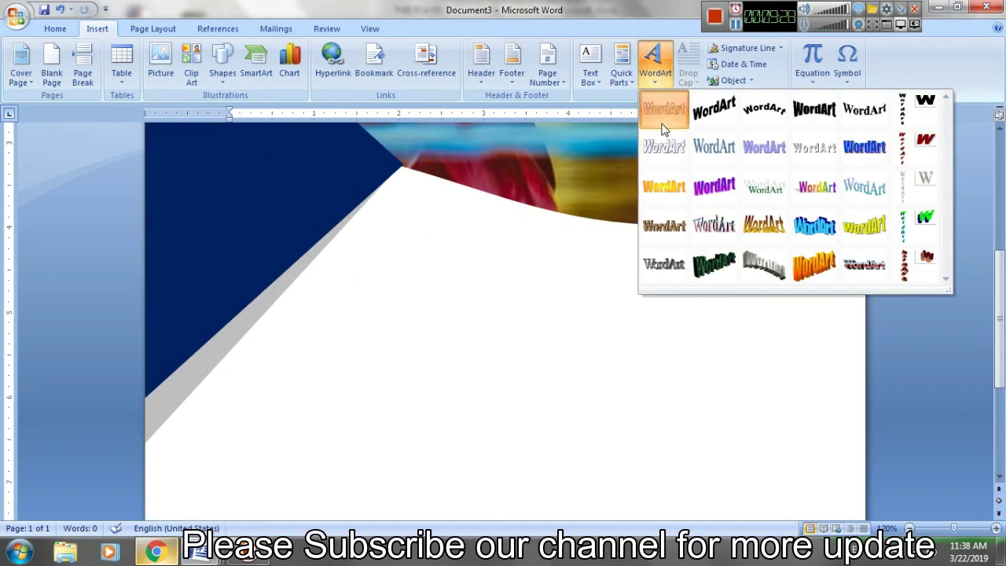
left_click(662, 105)
type("01")
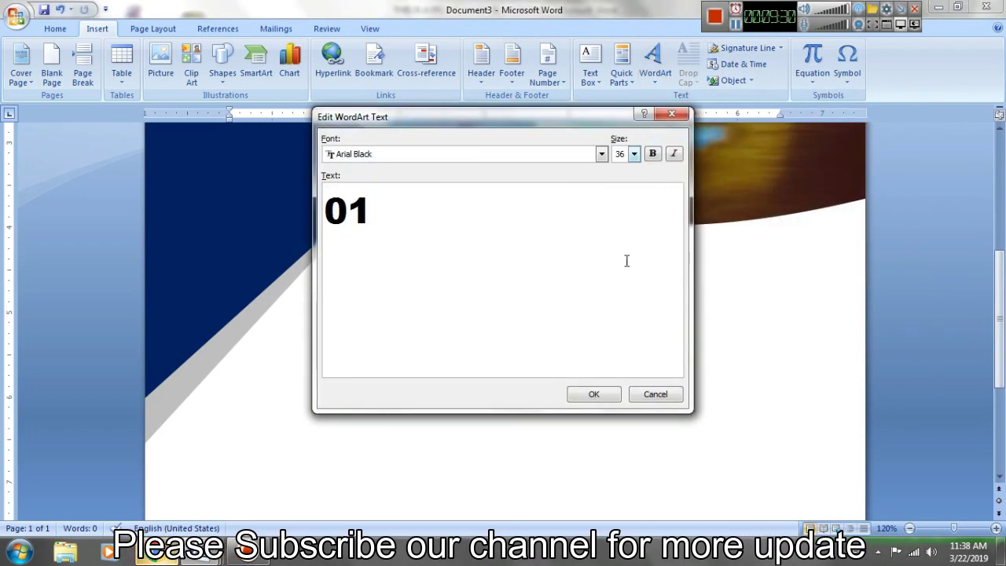
left_click(591, 394)
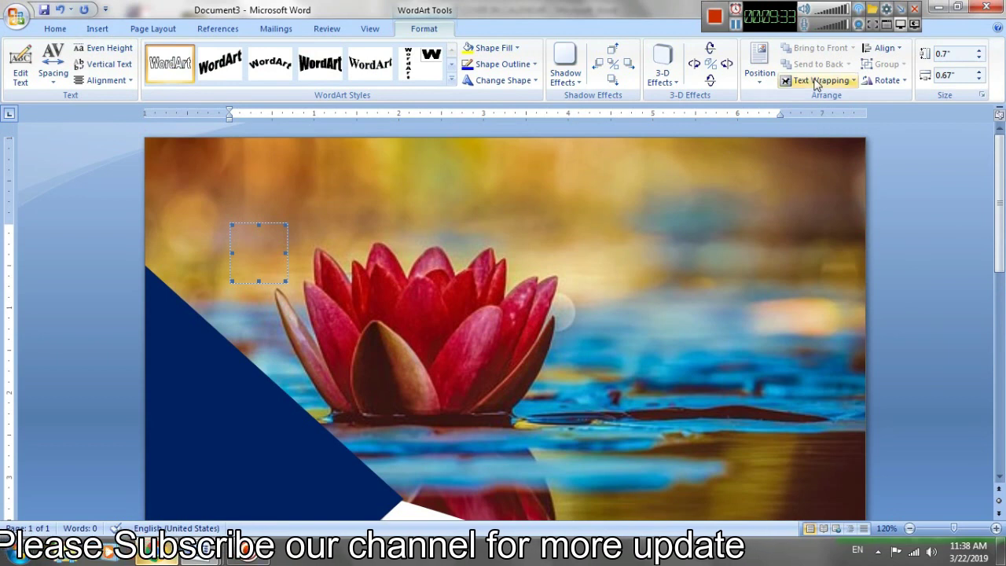
left_click(820, 81)
left_click(829, 165)
Move the 01 WordArt onto the navy triangle and shrink it to 0.54" by 0.63"
scroll(364, 216, "down", 4)
scroll(260, 210, "up", 2)
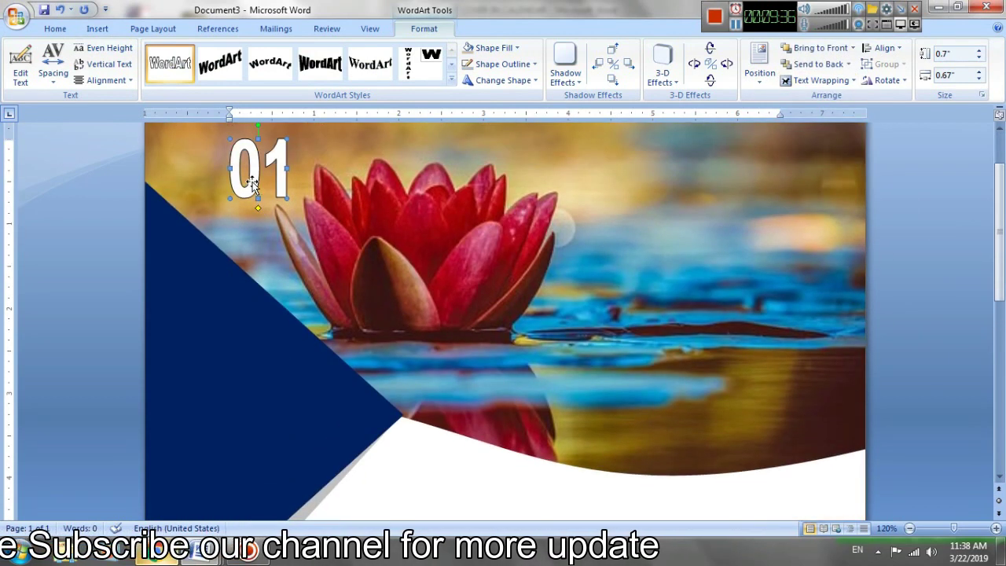
left_click_drag(217, 401, 234, 415)
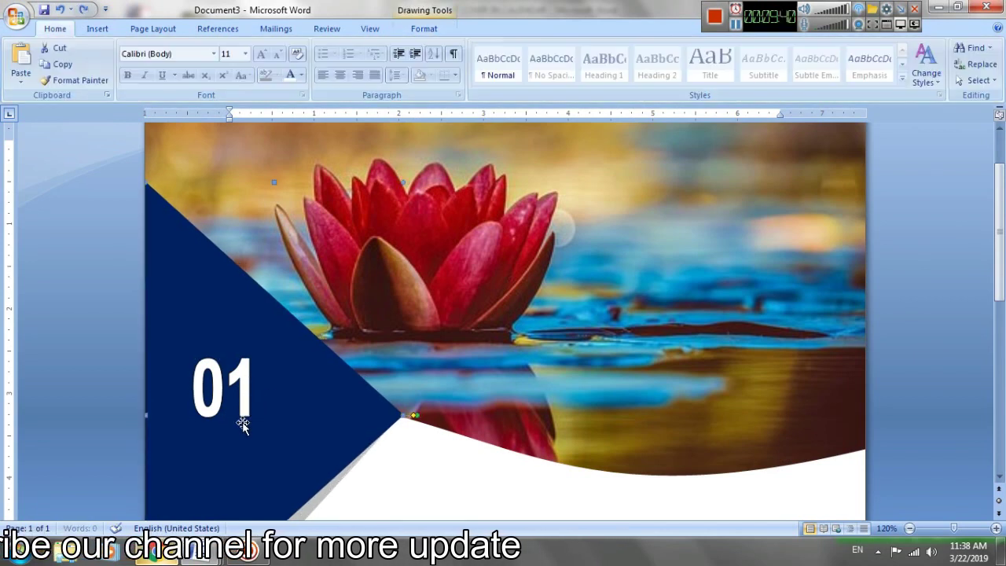
left_click(259, 393)
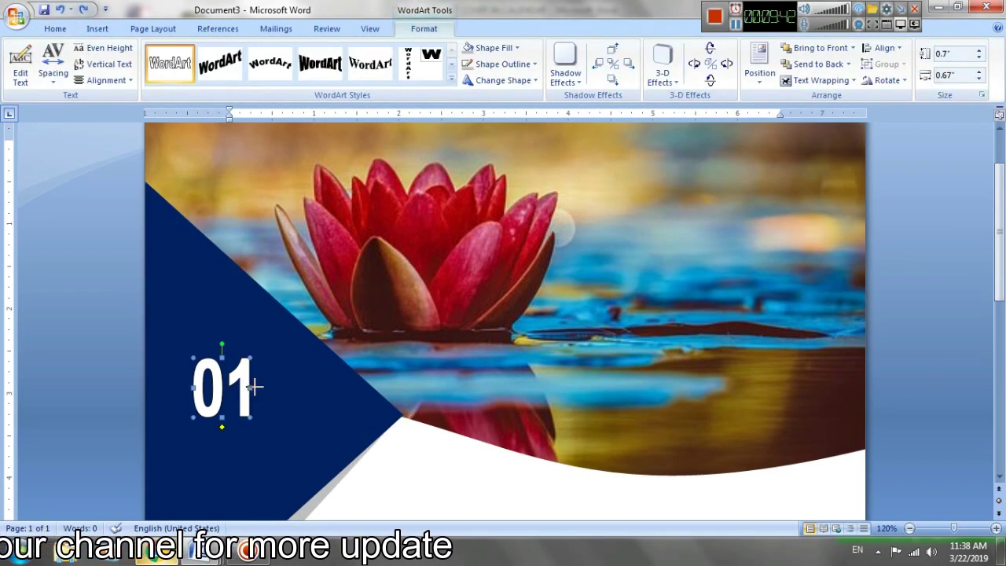
left_click_drag(262, 386, 274, 387)
scroll(302, 382, "down", 5)
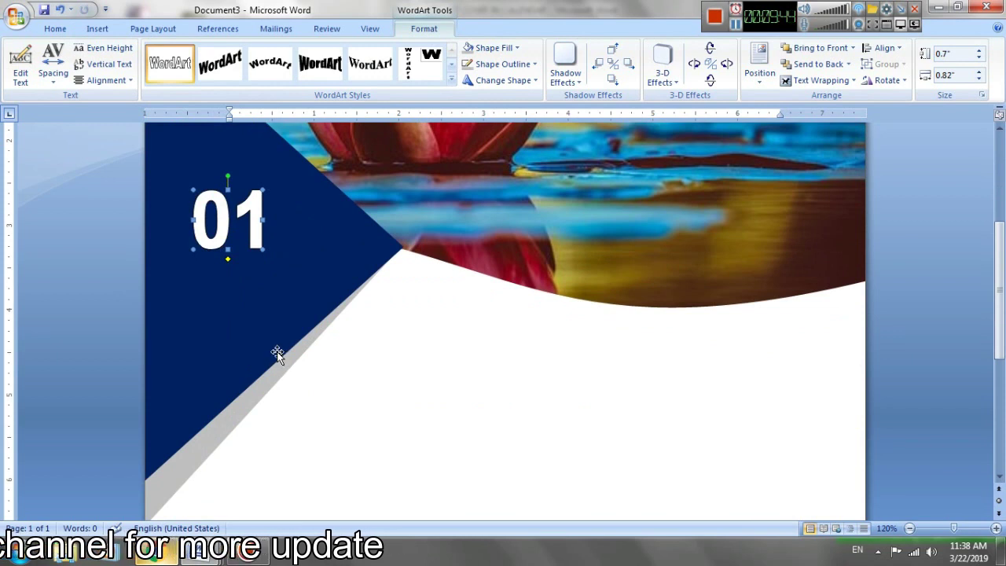
key("Left")
key("Left")
key("Left")
key("Left")
key("Down")
key("Down")
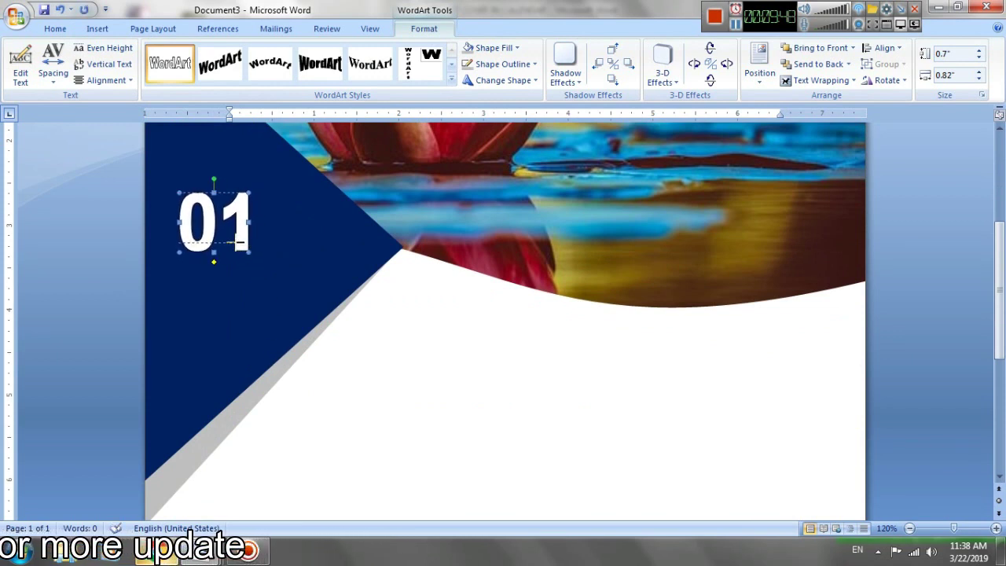
left_click_drag(248, 252, 234, 246)
left_click_drag(212, 252, 214, 242)
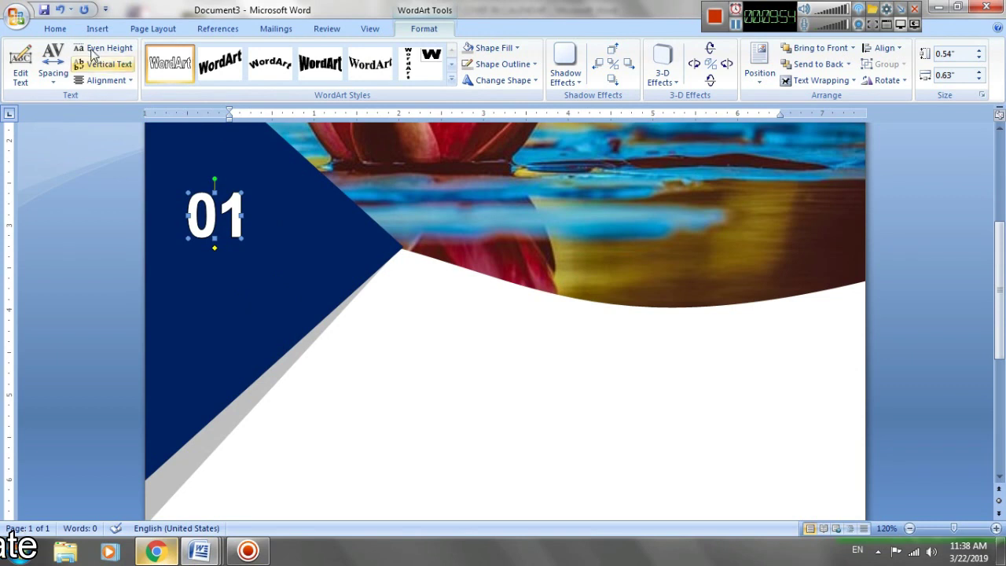
Insert a 'January' WordArt in the same first WordArt style as 01
left_click(409, 377)
left_click(97, 28)
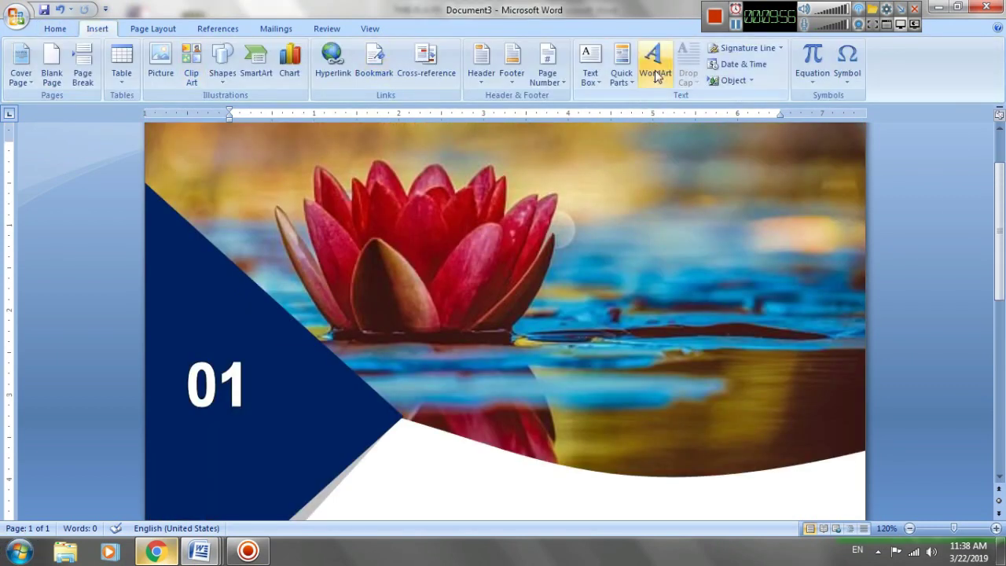
left_click(655, 62)
left_click(668, 152)
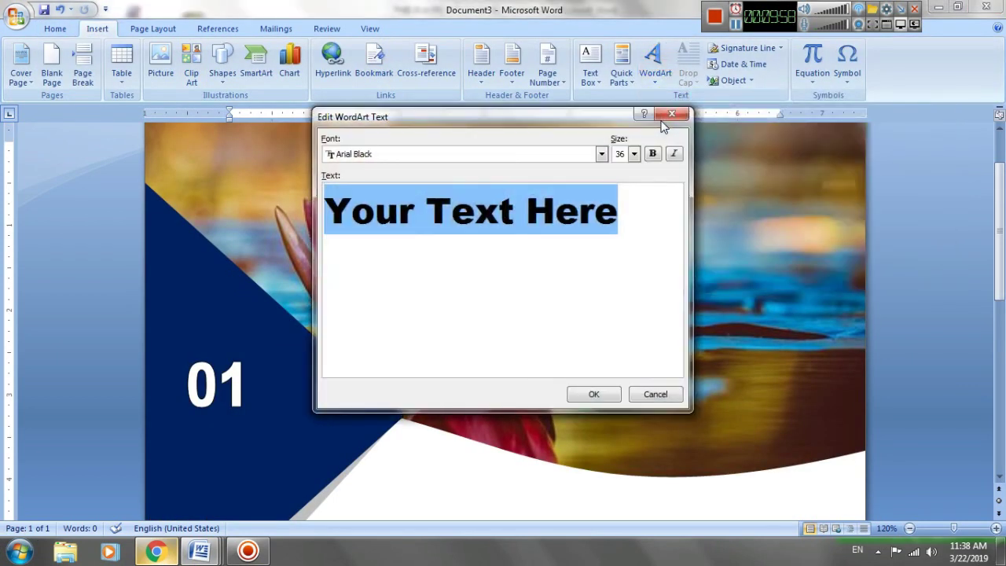
key("BackSpace")
type("j")
key("BackSpace")
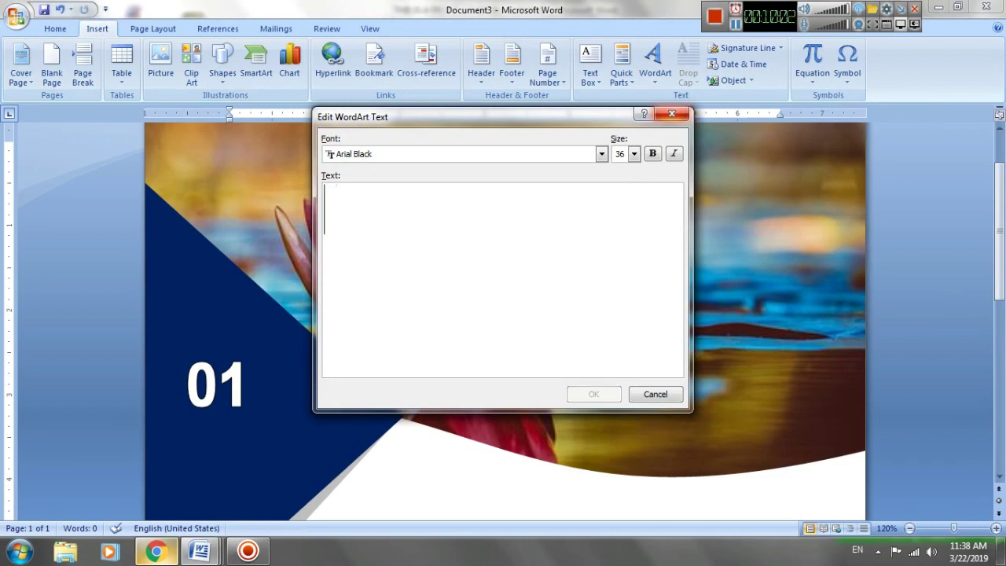
type("j")
key("BackSpace")
type("Jan")
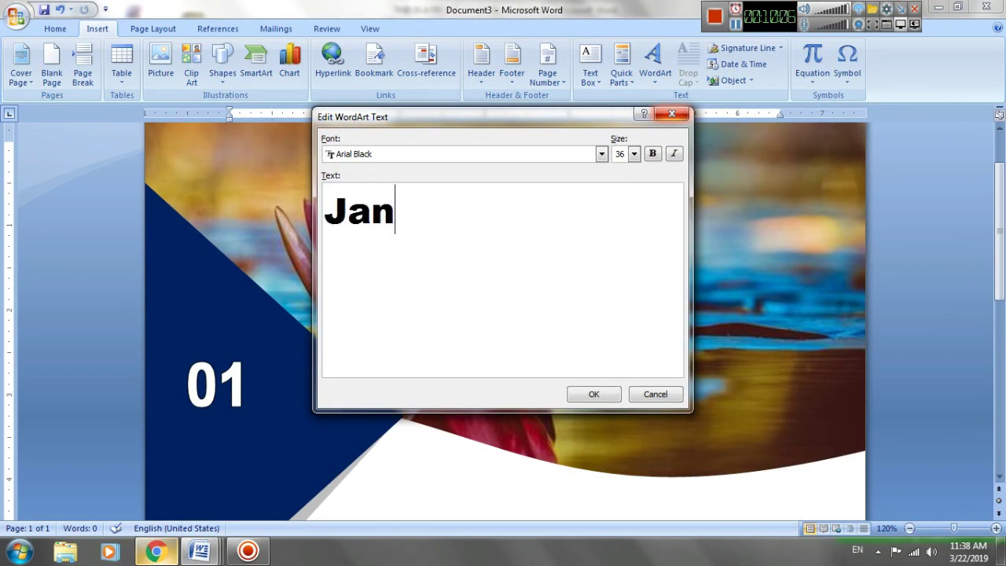
type("u")
type("ary")
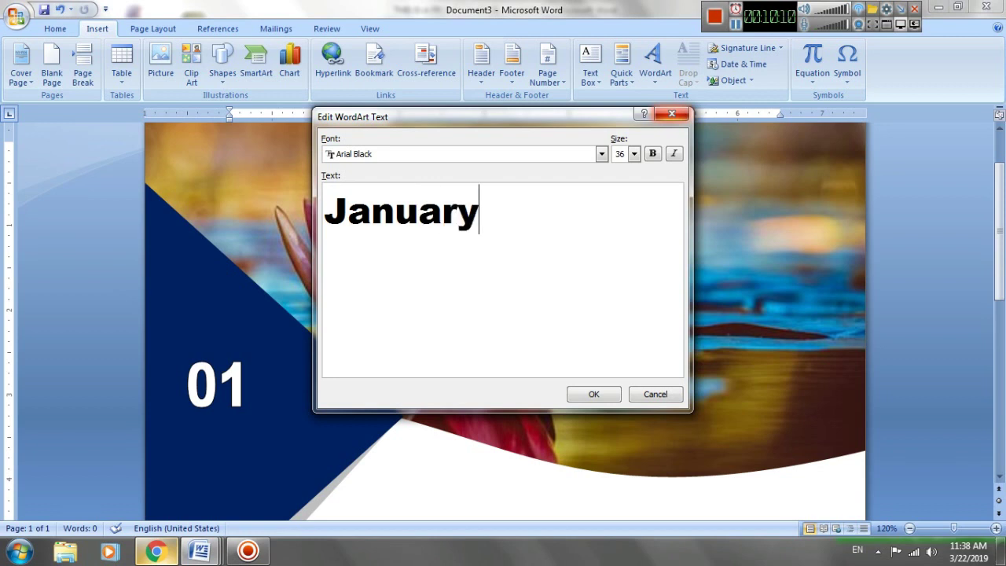
left_click(594, 394)
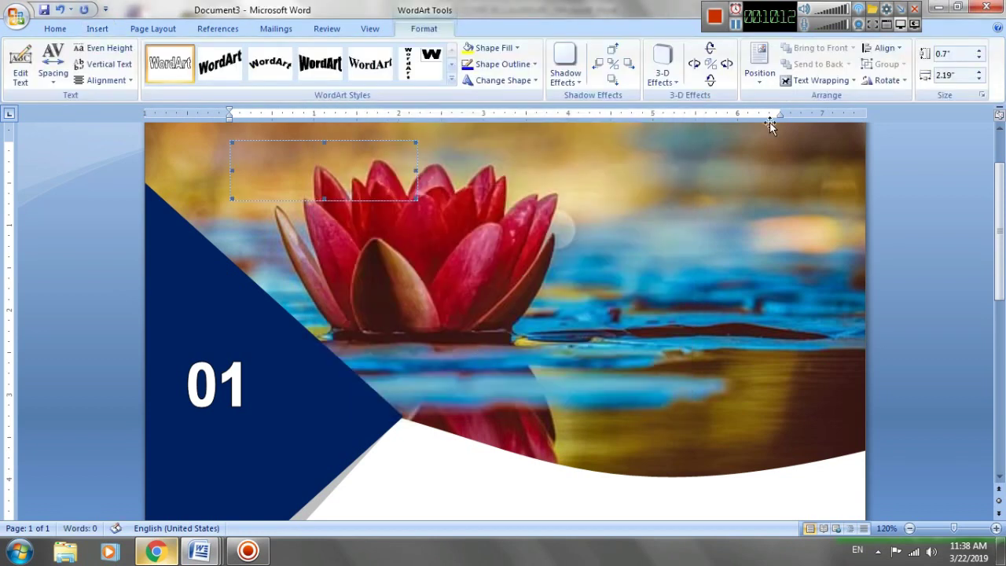
Float the January WordArt in front of text and shrink it to 0.44" by 1.45"
left_click(817, 81)
left_click(833, 164)
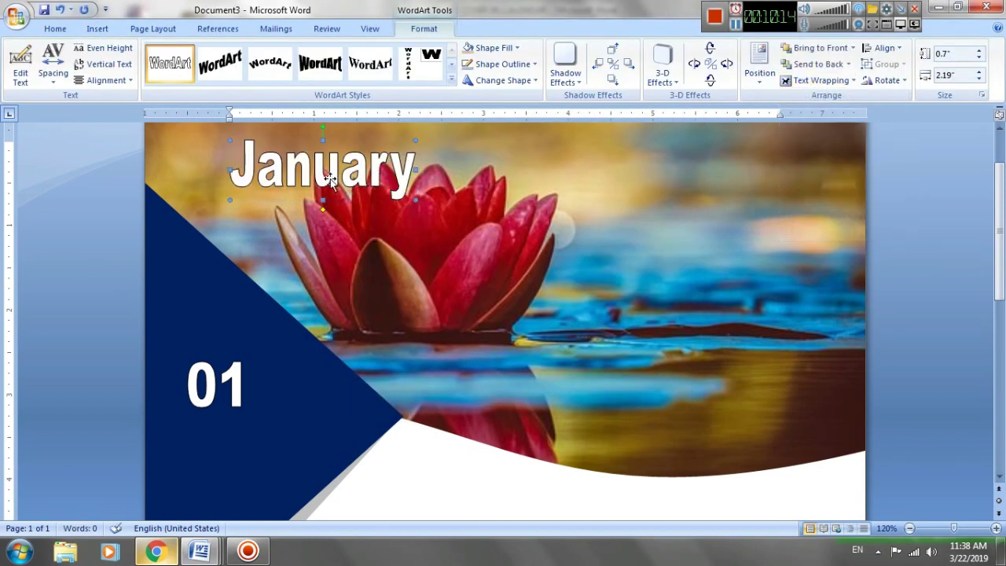
left_click_drag(256, 423, 250, 444)
scroll(317, 393, "down", 4)
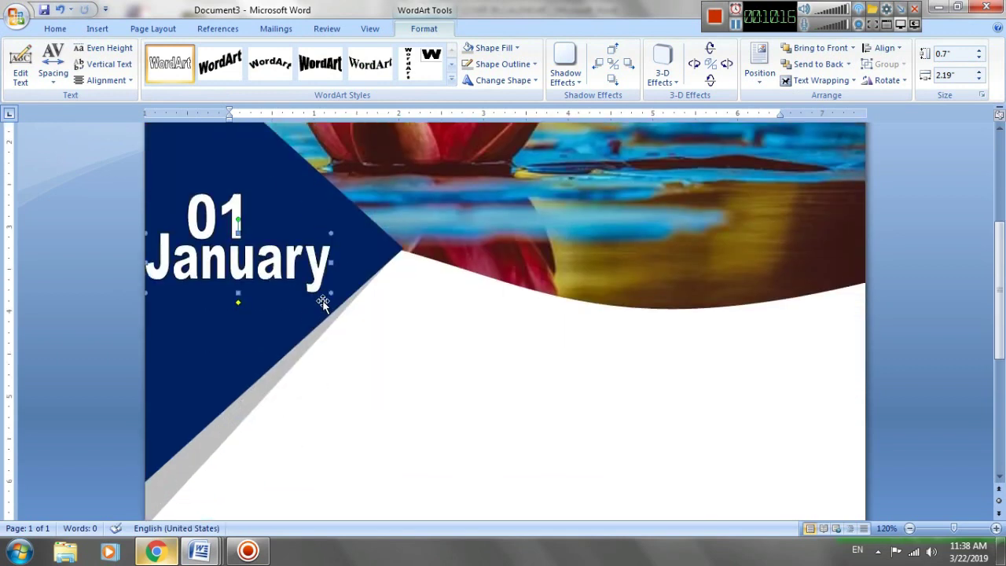
left_click_drag(329, 293, 261, 262)
Centre the 01 above January and nudge January slightly lower beneath it
left_click(235, 226)
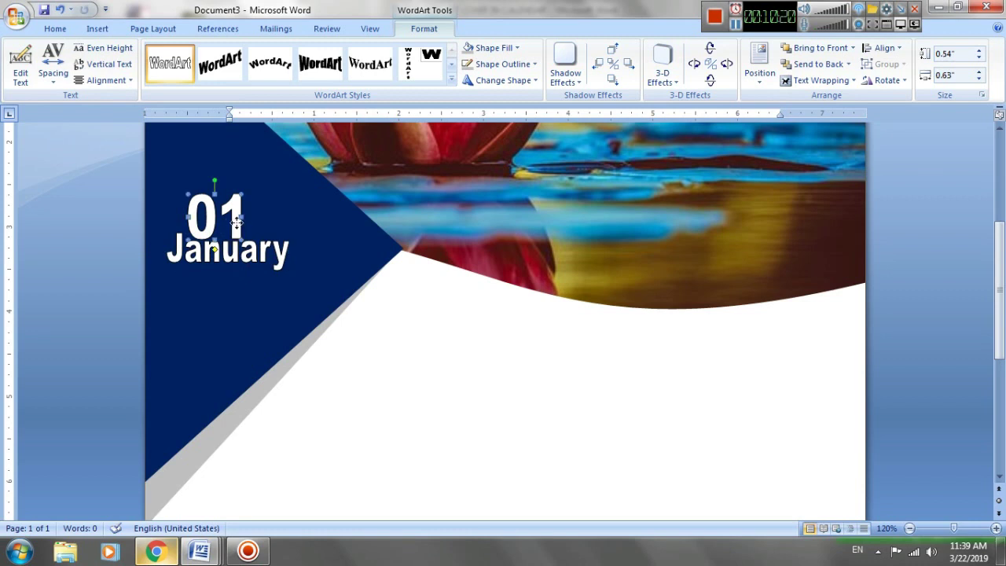
left_click_drag(250, 221, 264, 220)
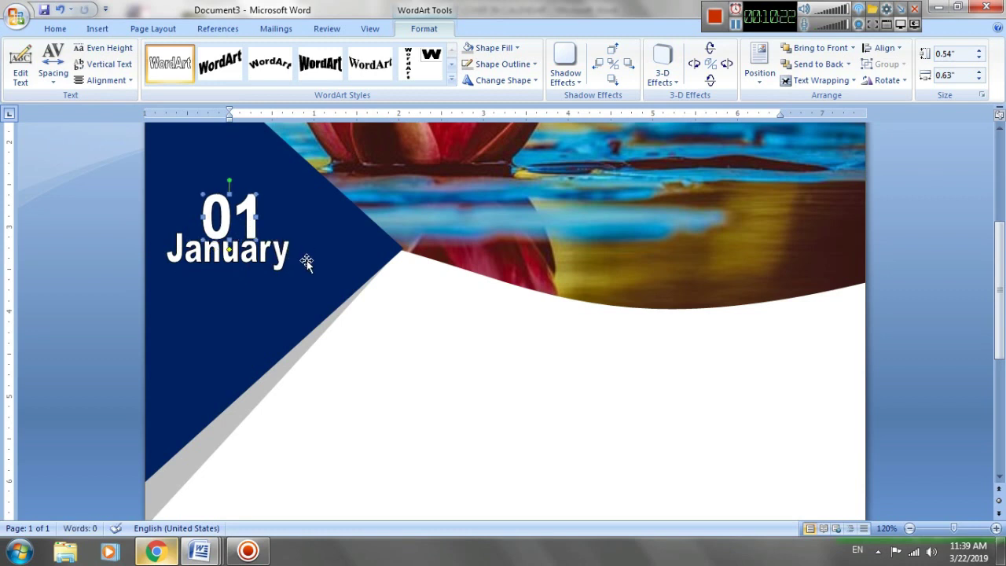
left_click(229, 196)
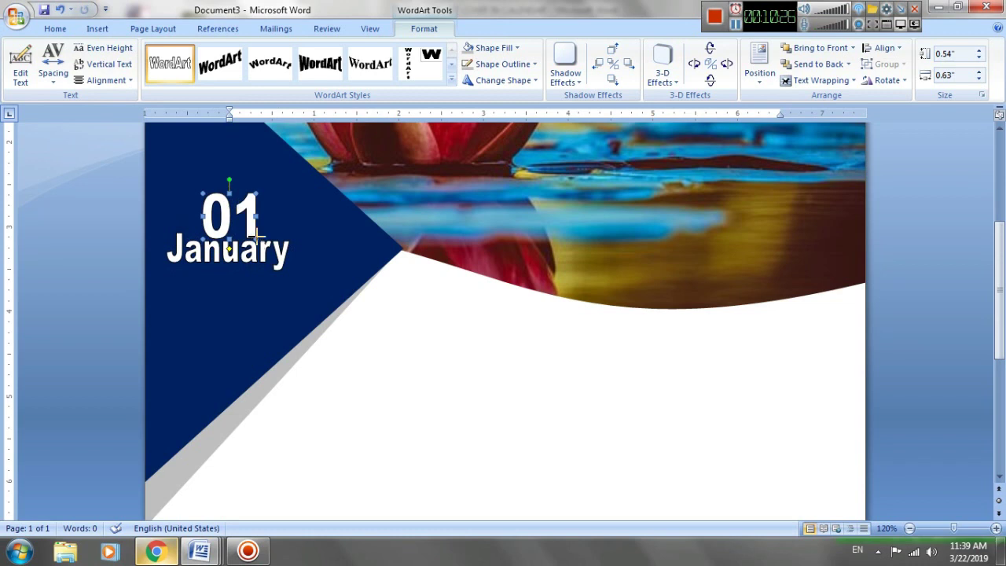
left_click(256, 233)
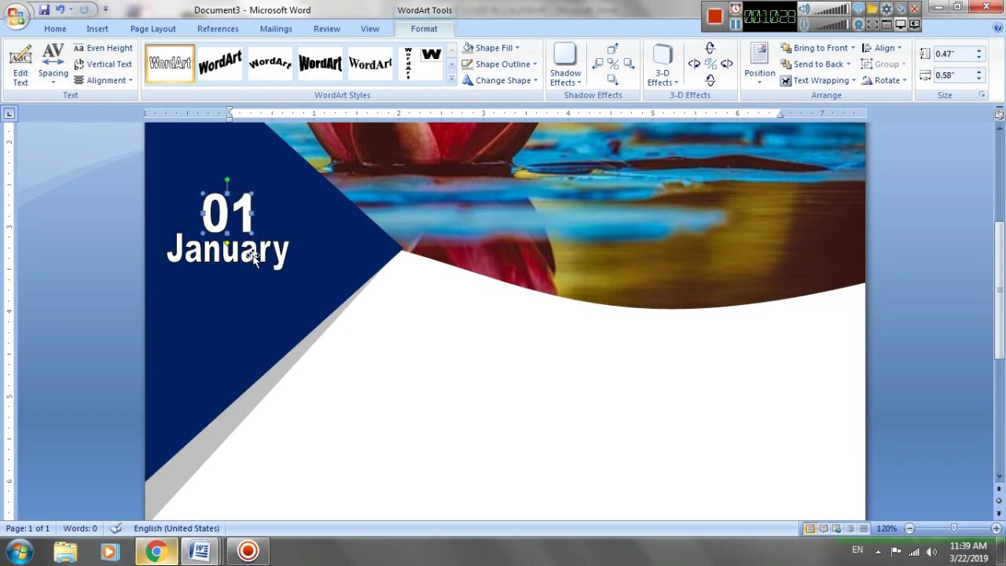
left_click_drag(281, 292, 284, 294)
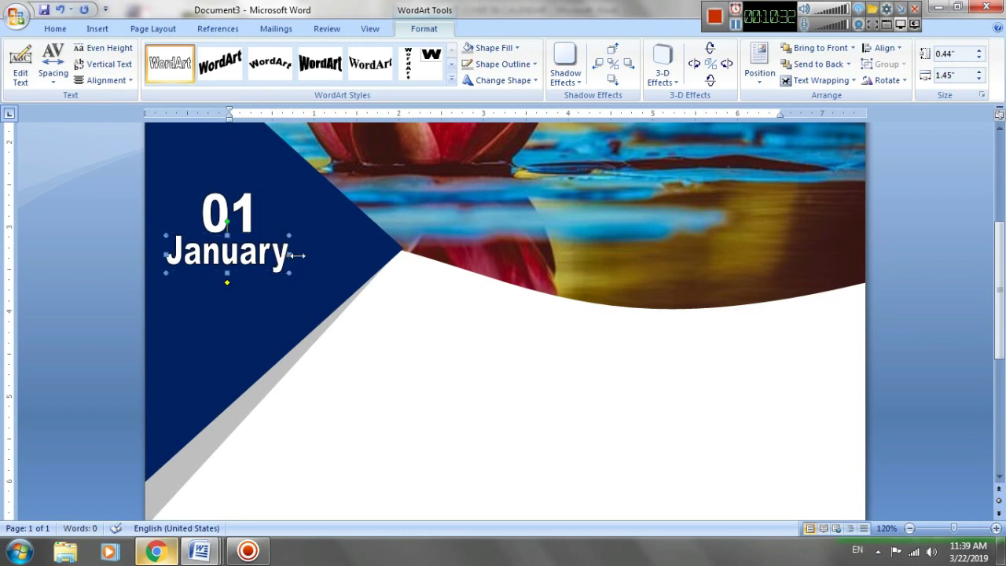
Insert a 7-column, 6-row table in the blank area below the header
scroll(427, 374, "up", 4)
left_click(432, 389)
scroll(437, 402, "down", 6)
scroll(439, 398, "down", 5)
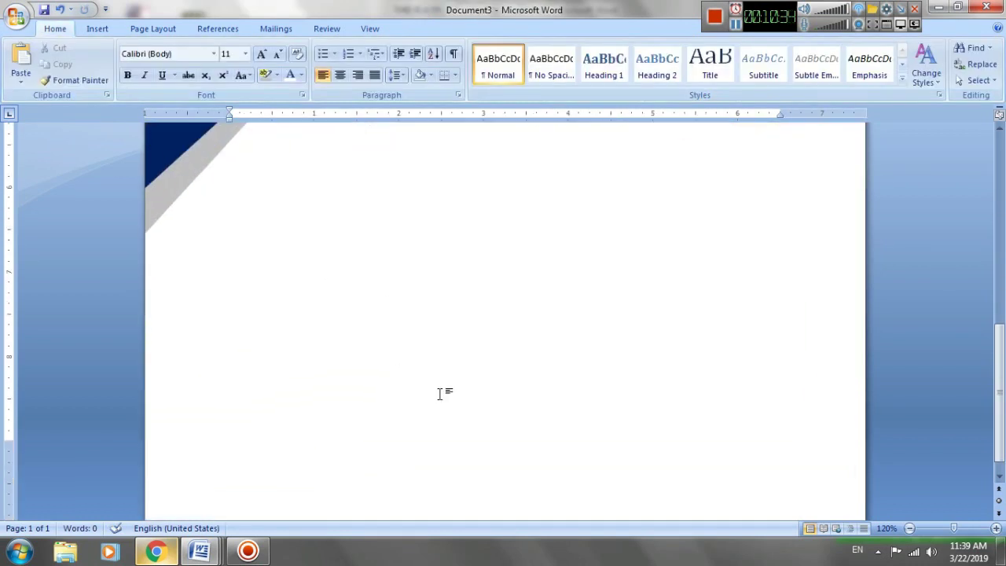
scroll(437, 393, "down", 1)
scroll(440, 397, "up", 6)
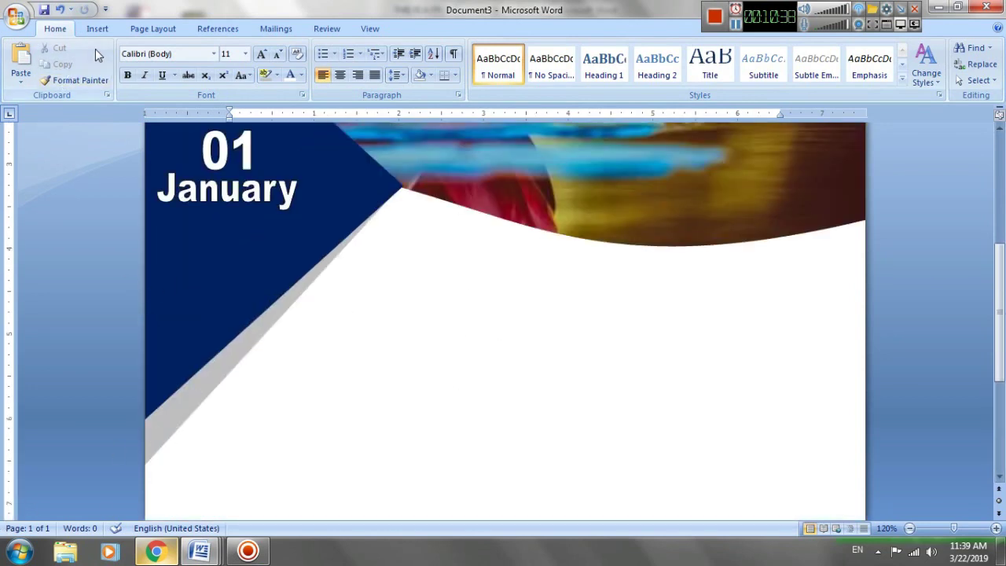
left_click(344, 367)
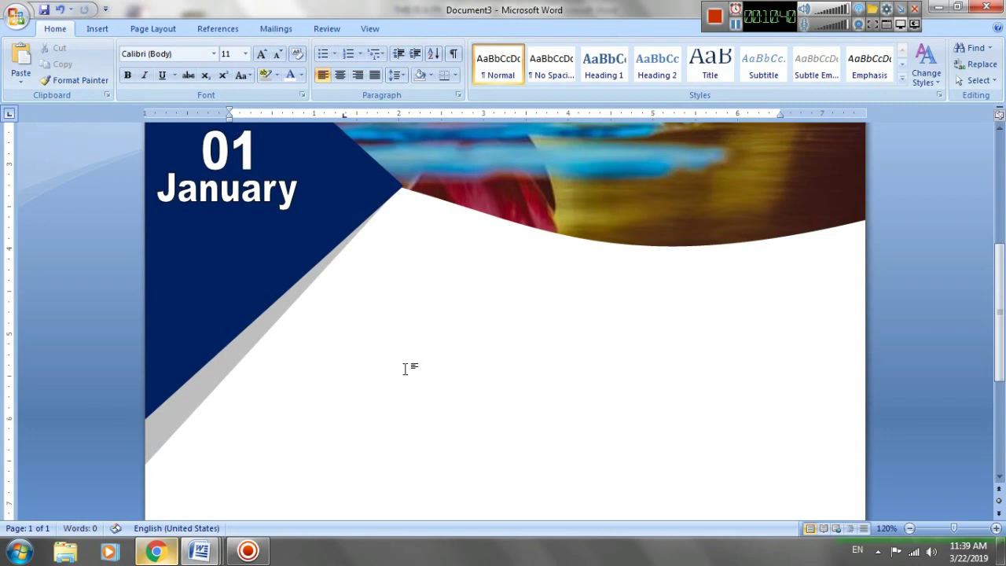
left_click(97, 28)
left_click(121, 63)
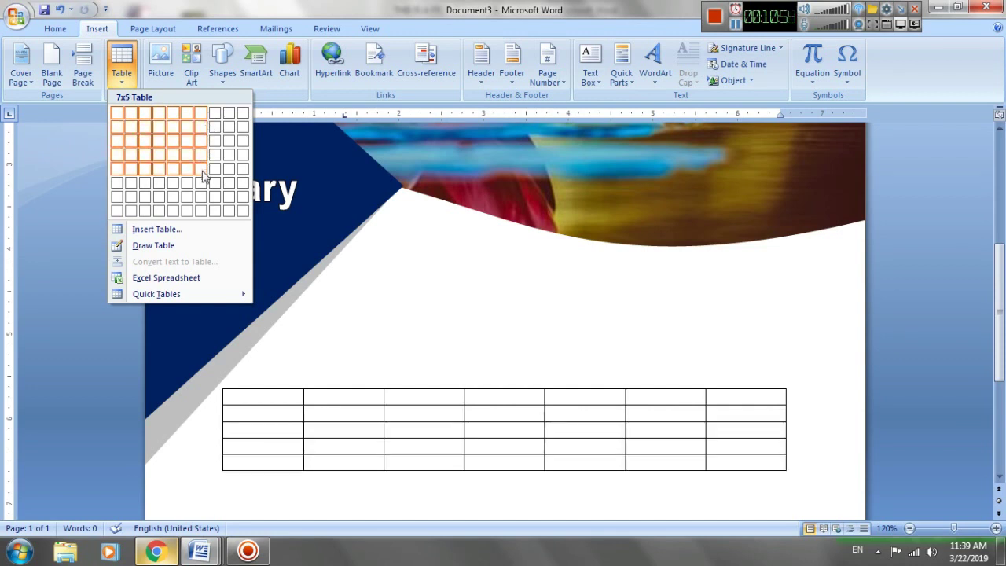
left_click(203, 186)
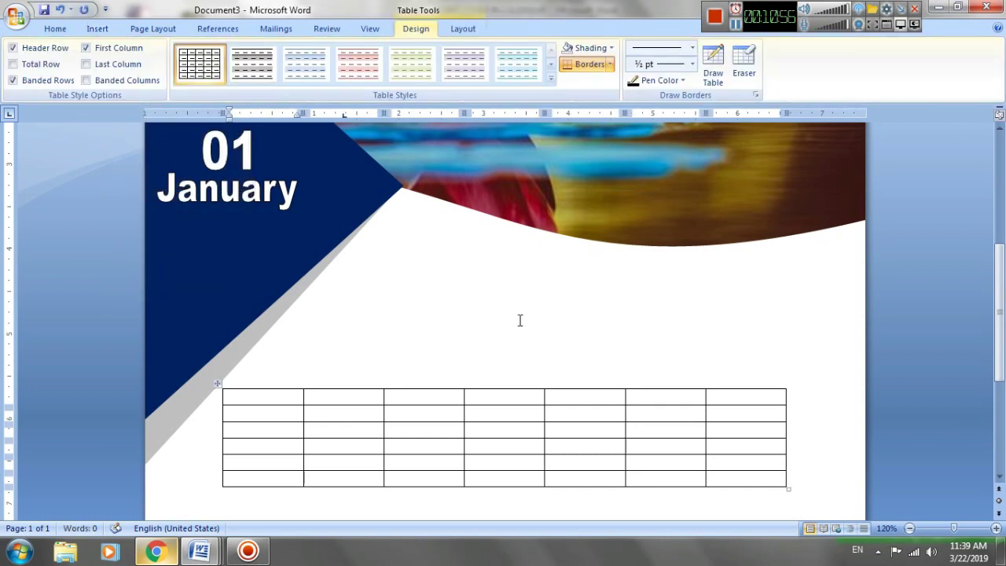
Narrow the table and move it up and right beside the navy triangle
scroll(759, 430, "down", 3)
left_click(776, 352)
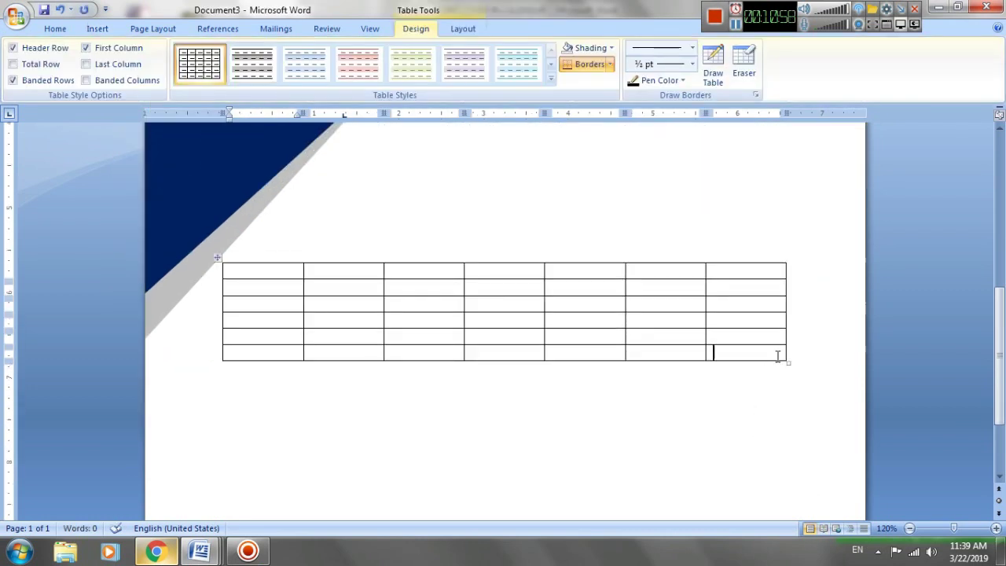
left_click_drag(786, 364, 663, 380)
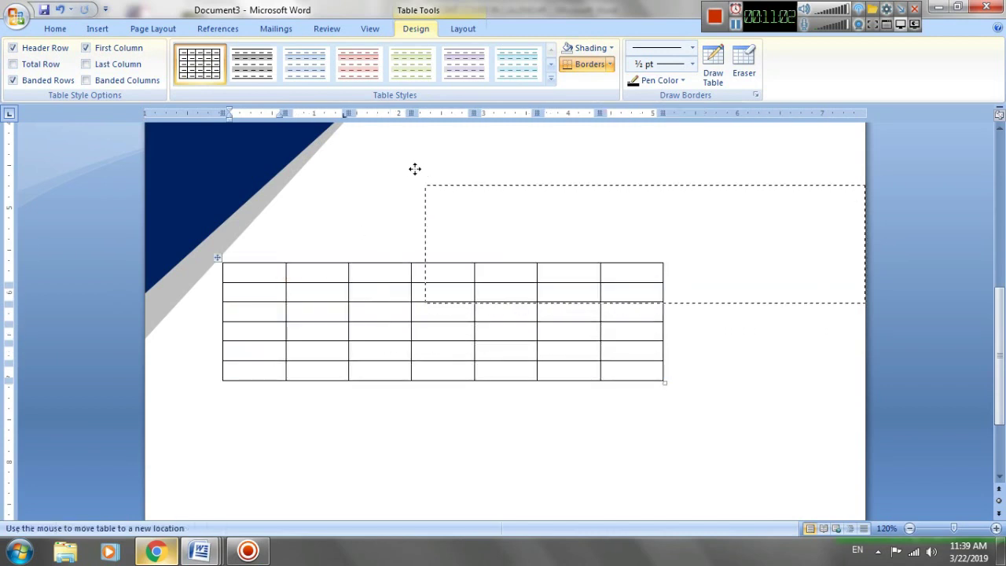
left_click_drag(217, 257, 377, 161)
left_click(407, 299)
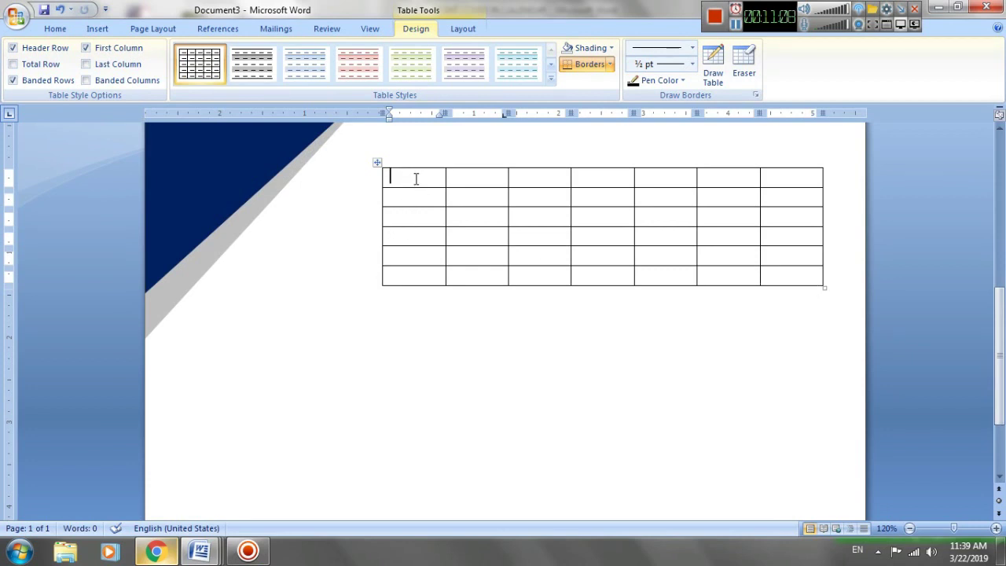
left_click_drag(416, 180, 769, 170)
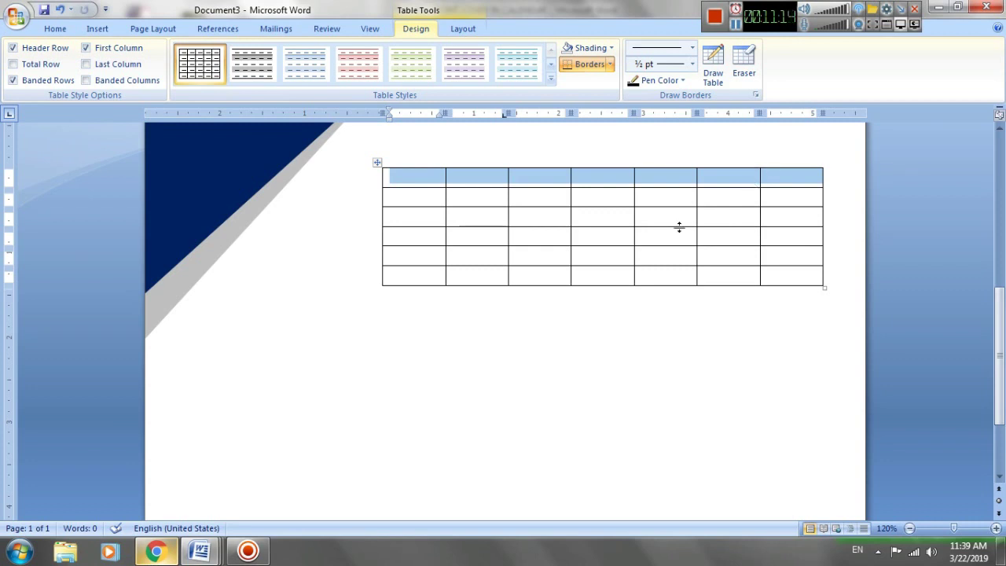
left_click(379, 162)
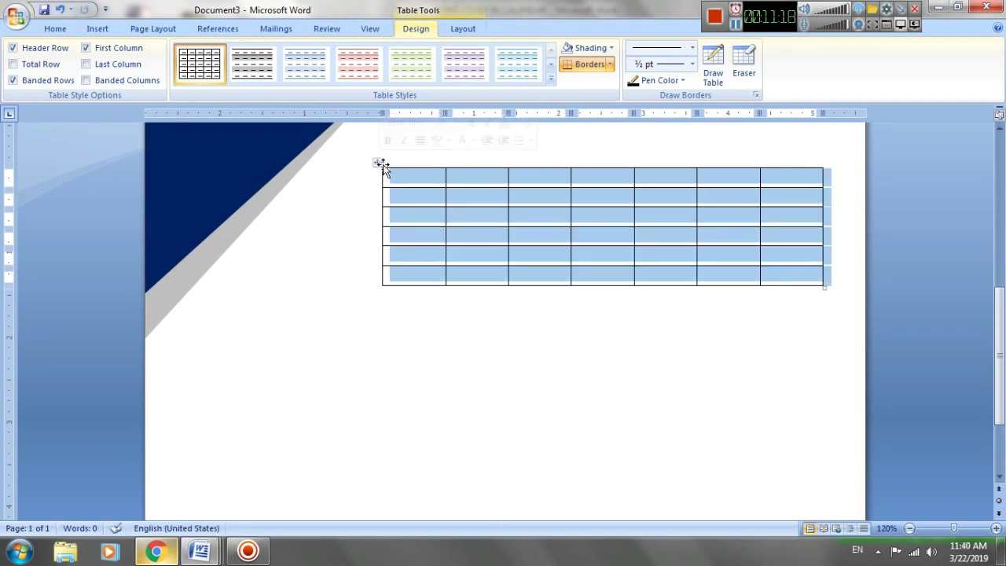
left_click(422, 177)
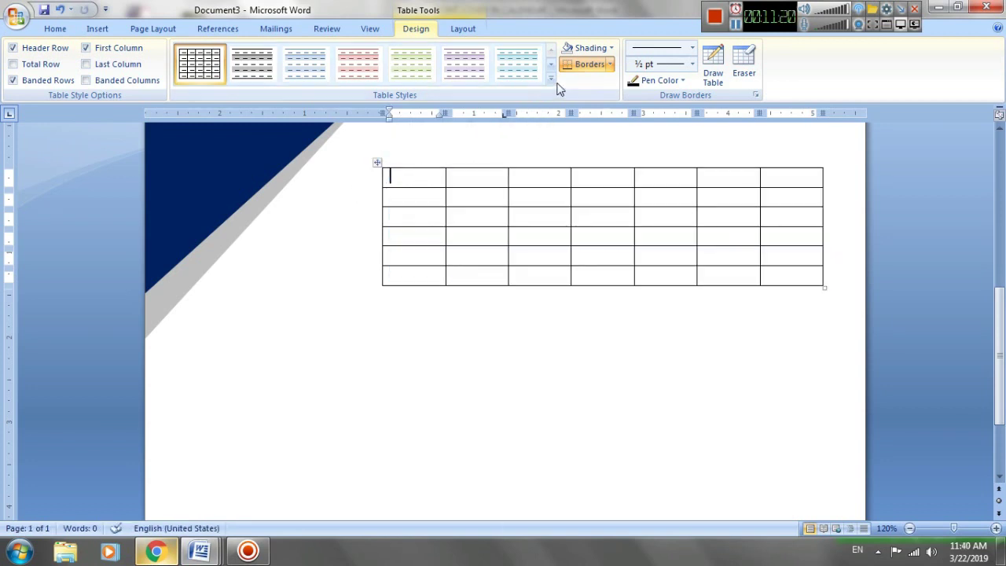
left_click_drag(404, 179, 774, 178)
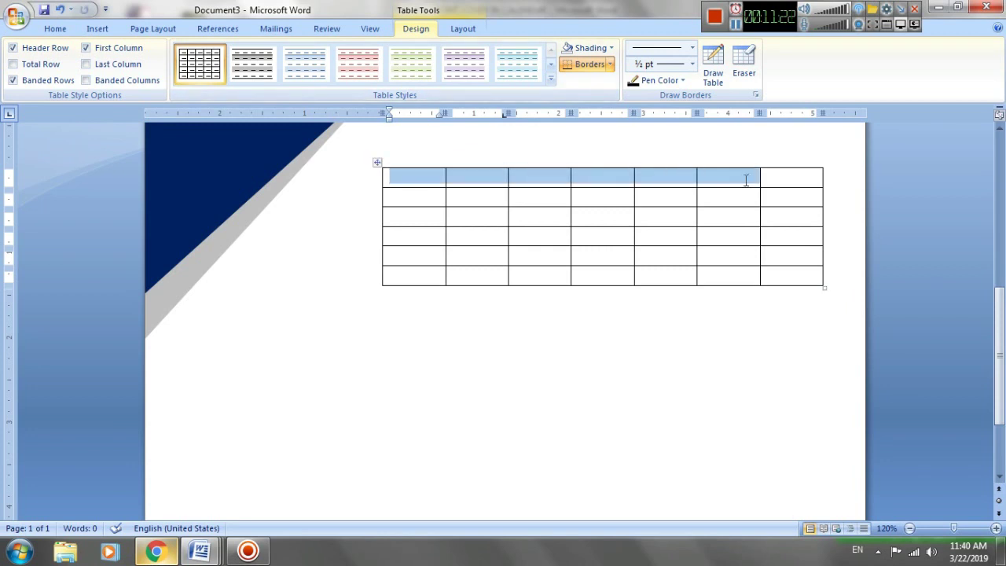
left_click(590, 47)
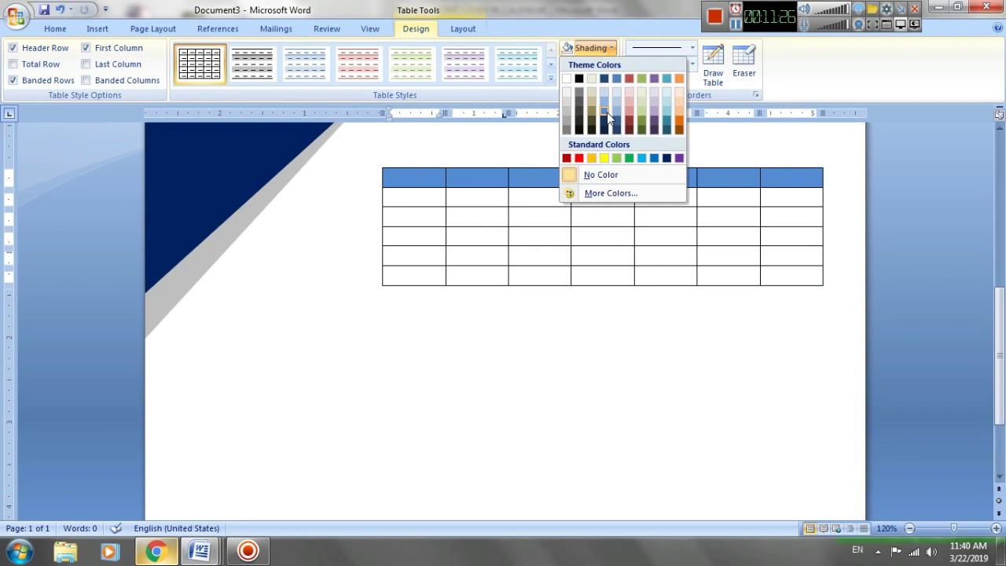
left_click(634, 173)
key("Left")
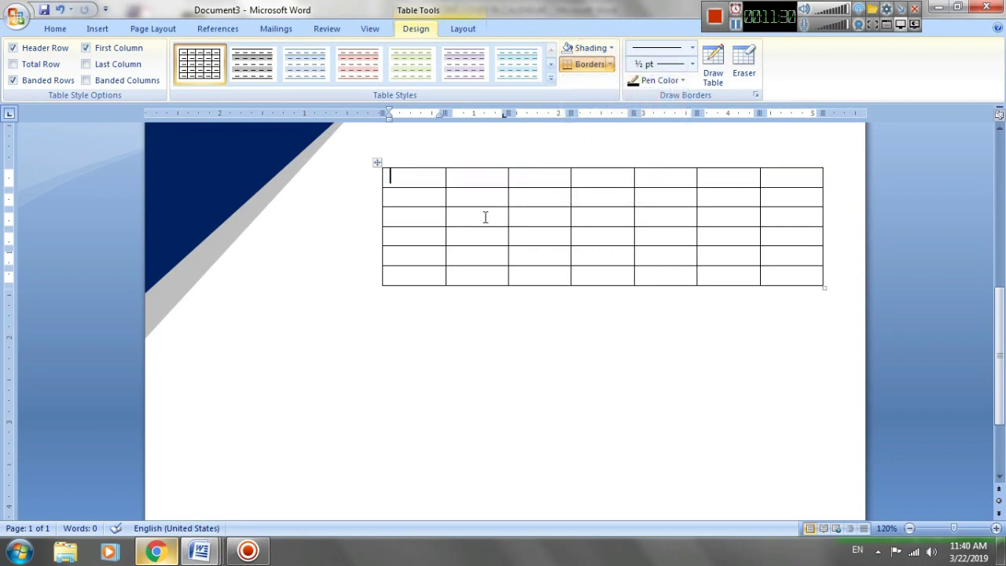
Center-align all table cells and type San, mon, Tus, Wed, Thu across the top row
left_click(377, 162)
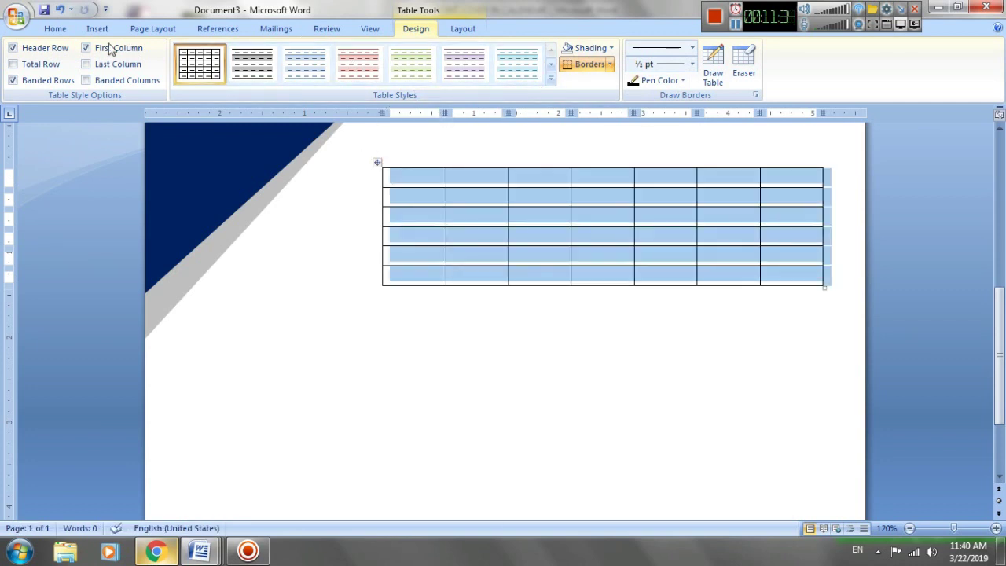
left_click(463, 29)
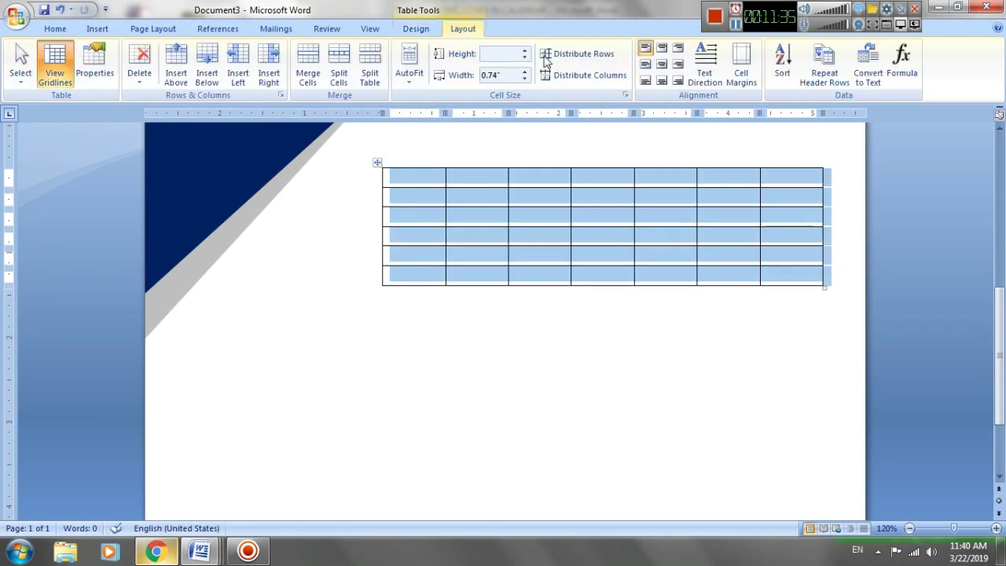
left_click(662, 68)
left_click(413, 181)
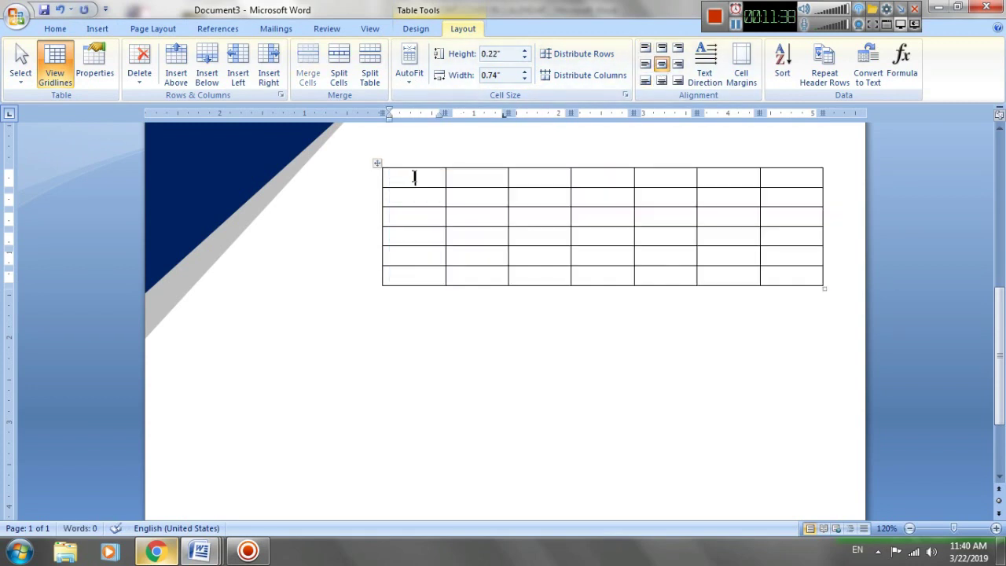
type("San")
key("Tab")
type("mon")
key("Tab")
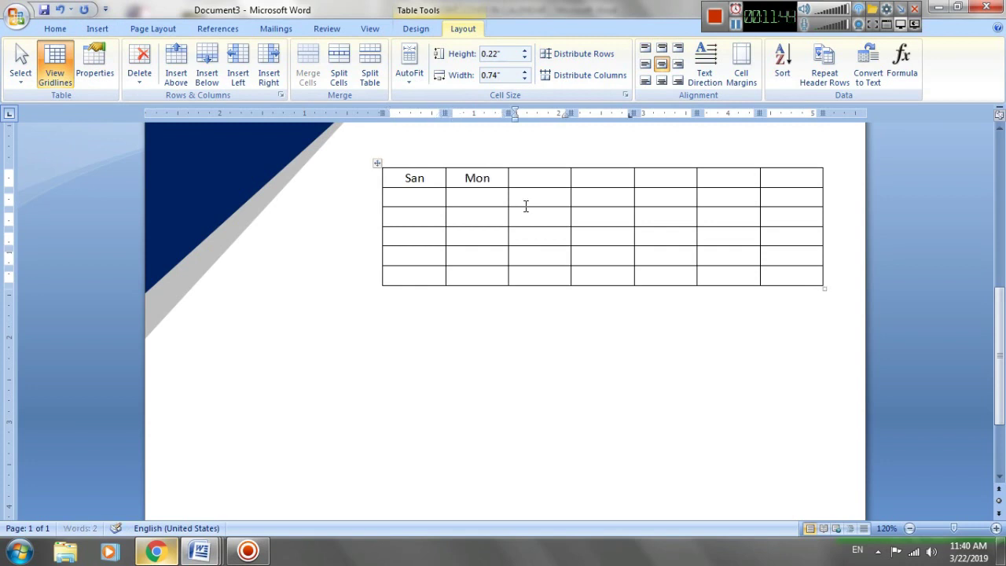
type("Tus")
key("Tab")
type("We")
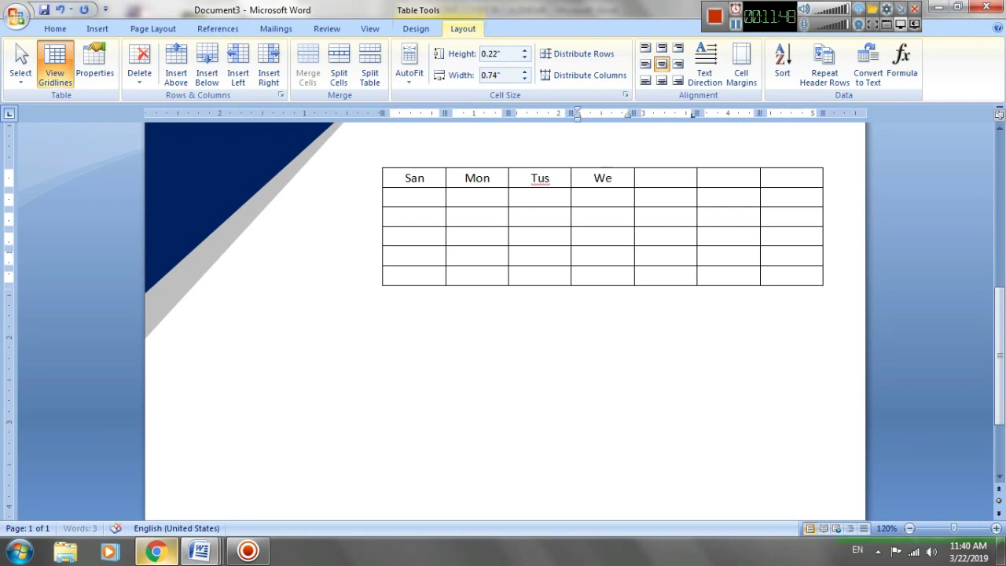
type("d")
key("Tab")
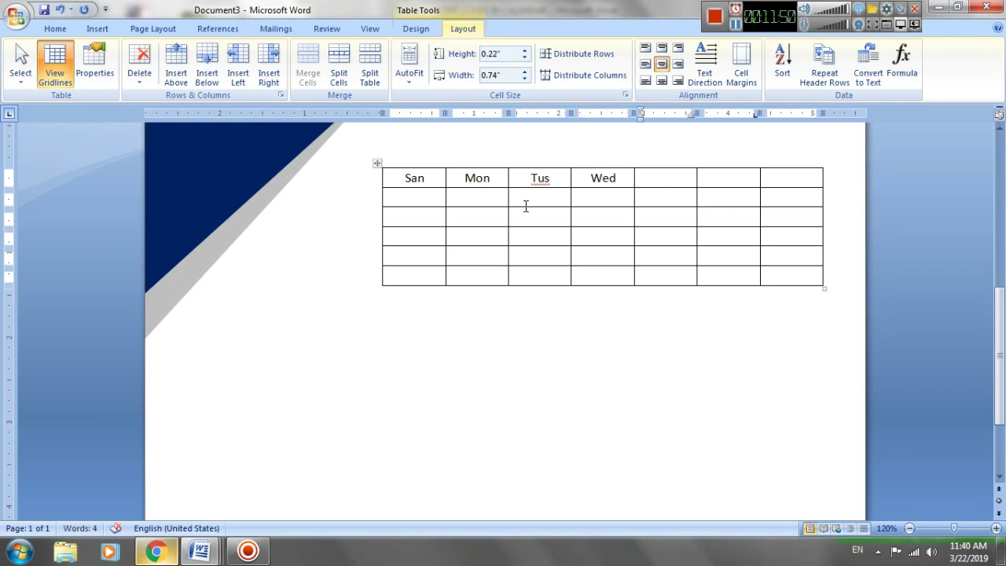
type("Thu")
key("Tab")
Correct Tus to Tues and add Fri and Sat to the remaining header cells
right_click(545, 181)
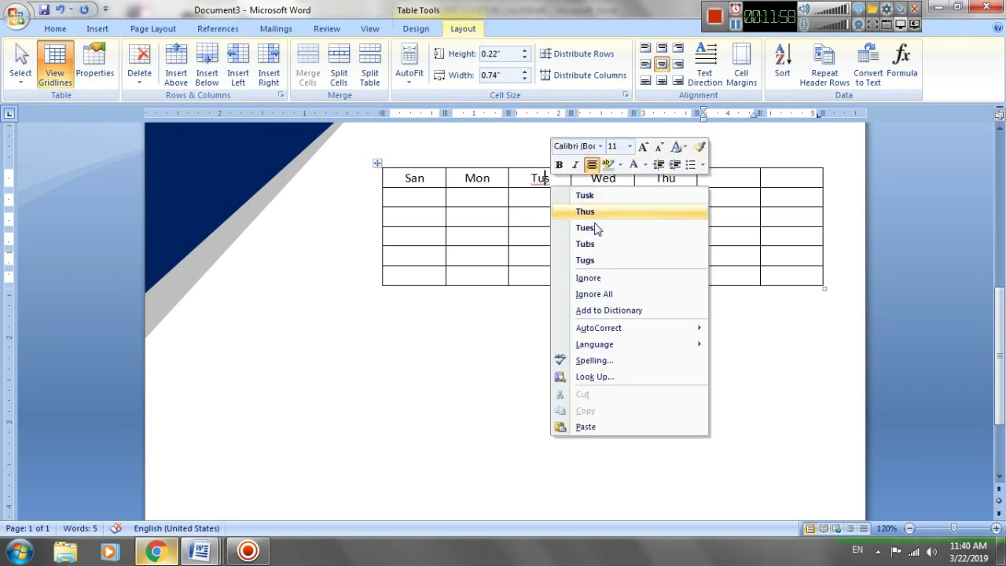
left_click(621, 227)
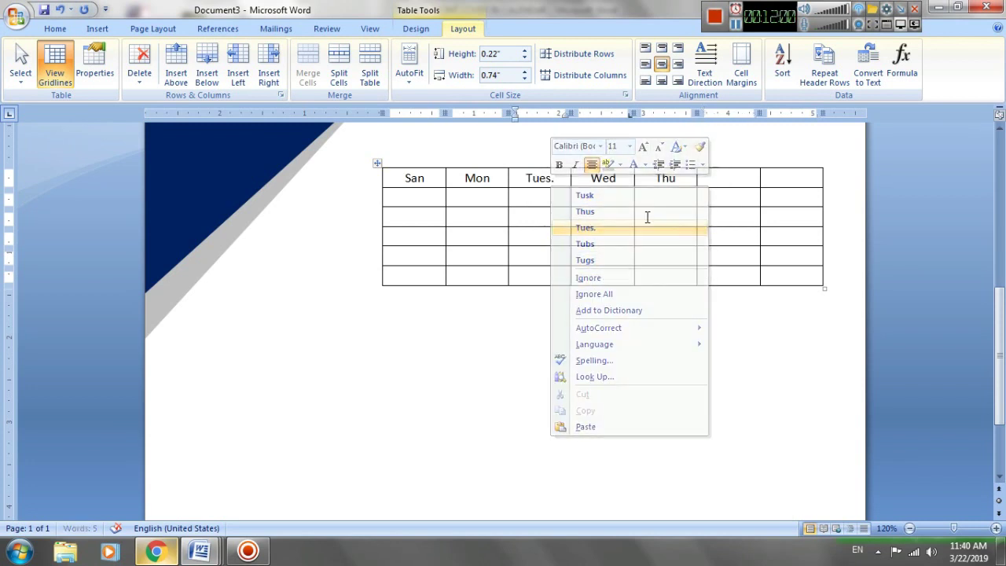
key("BackSpace")
left_click(725, 179)
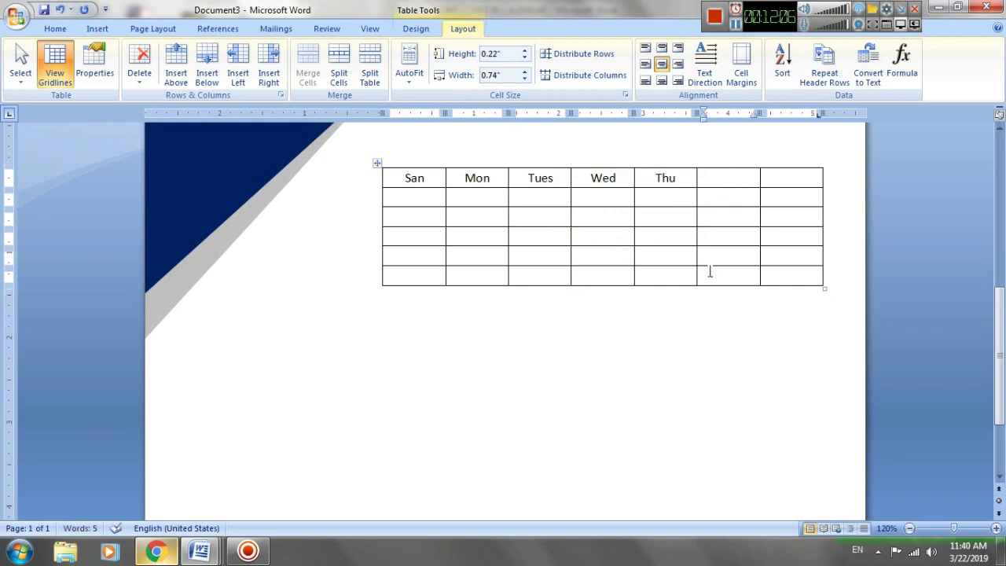
type("Fri ")
type("Sat")
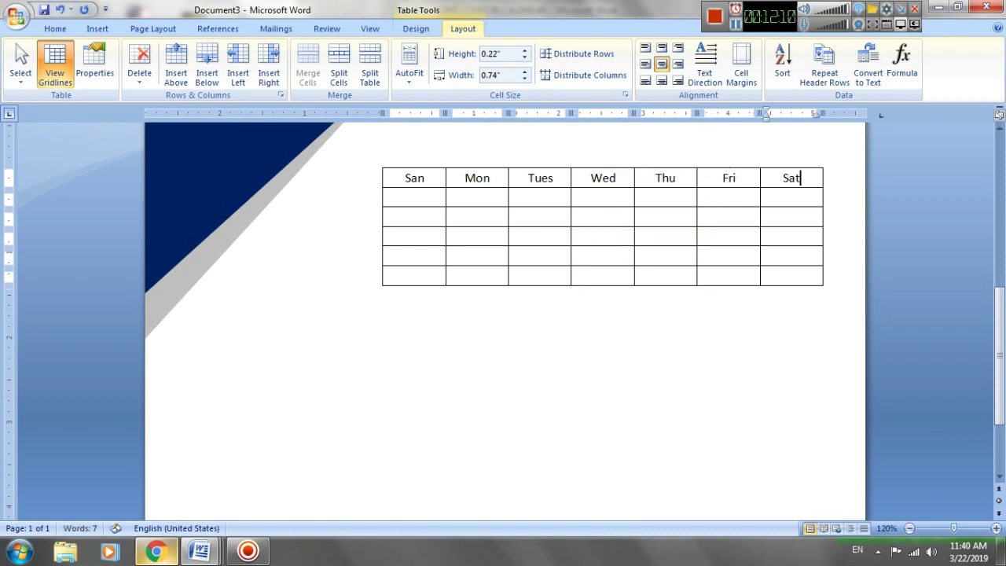
left_click(414, 200)
left_click_drag(414, 206, 432, 263)
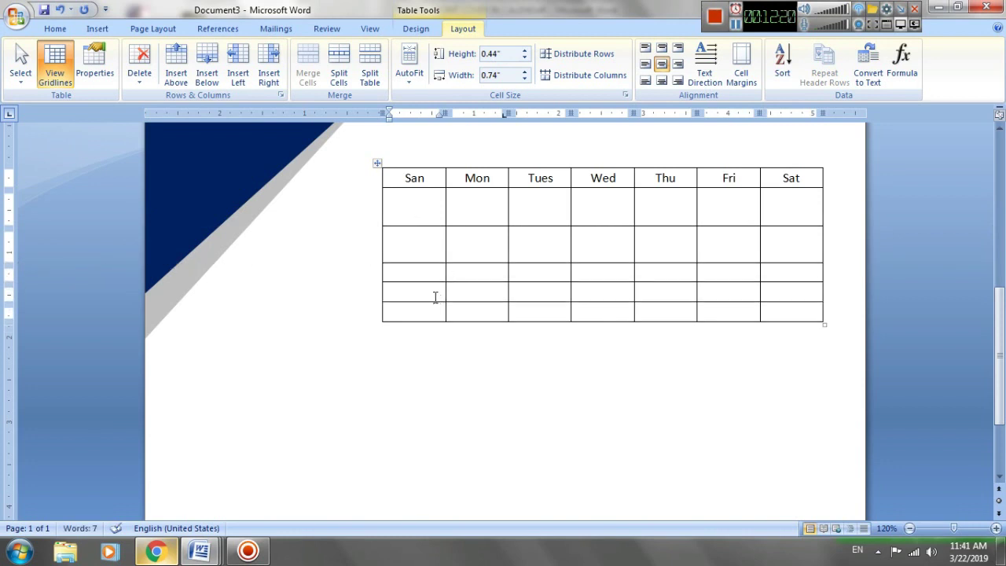
key("Down")
key("ctrl+z")
key("ctrl+z")
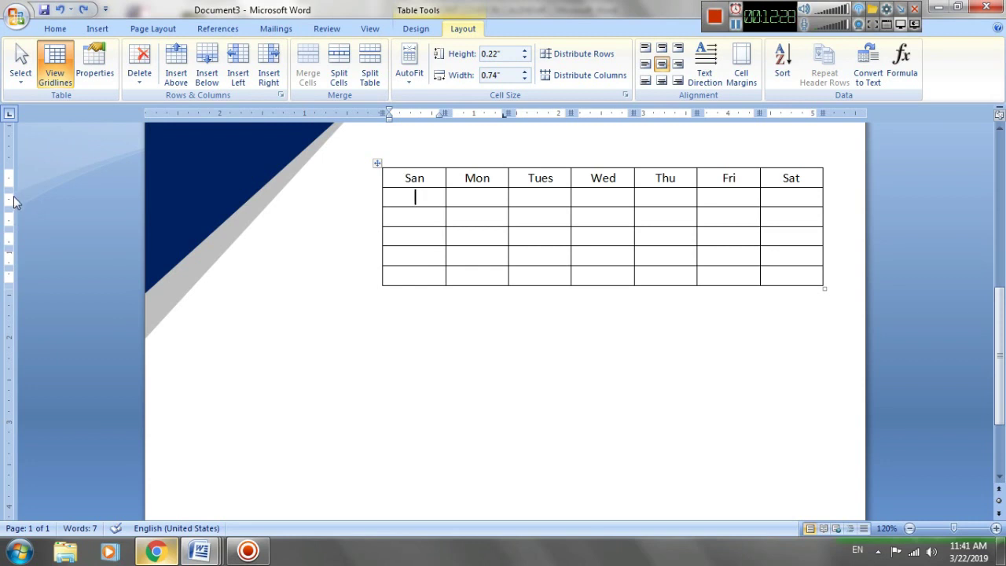
left_click_drag(12, 185, 9, 199)
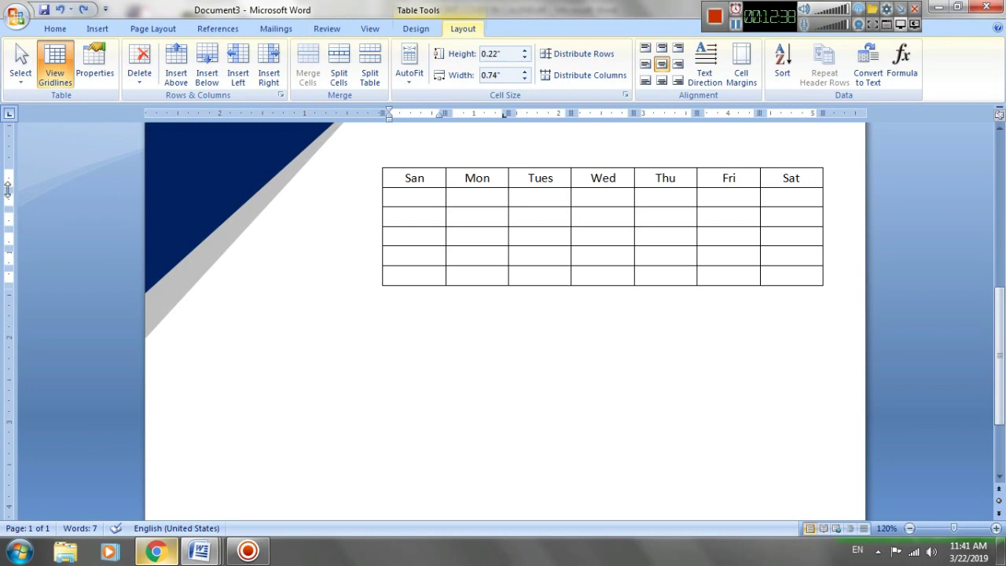
Drag the table's row borders so the five date rows are each about 0.44" tall
left_click(414, 216)
left_click(414, 218)
left_click_drag(419, 216, 418, 263)
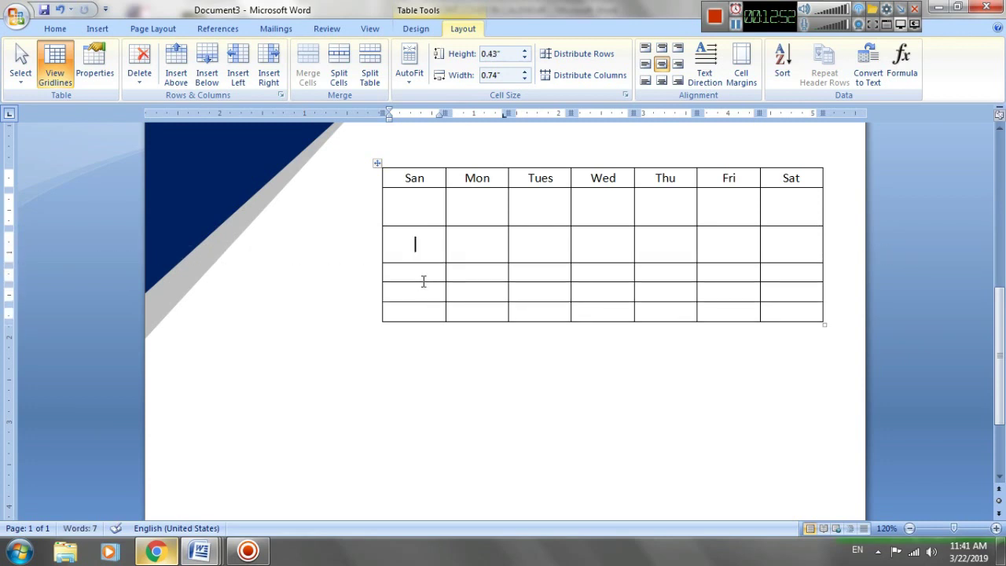
key("ctrl+z")
key("ctrl+z")
key("ctrl+y")
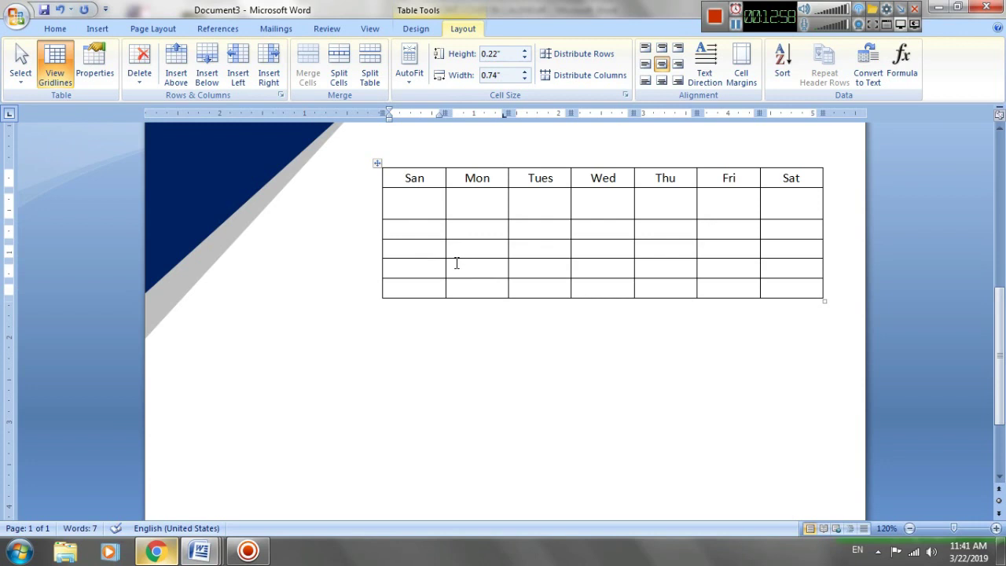
key("ctrl+z")
left_click_drag(424, 207, 433, 340)
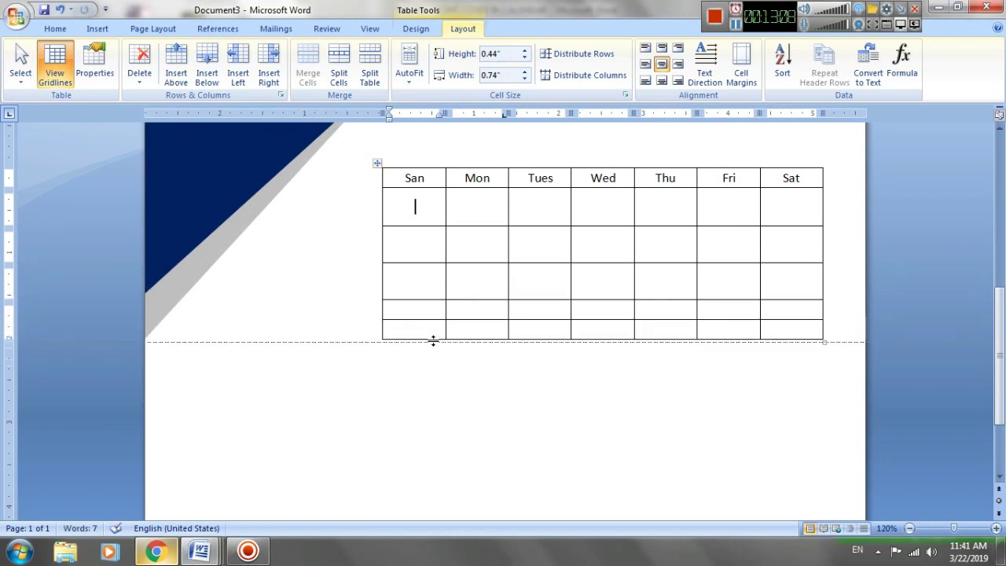
left_click_drag(433, 362, 433, 390)
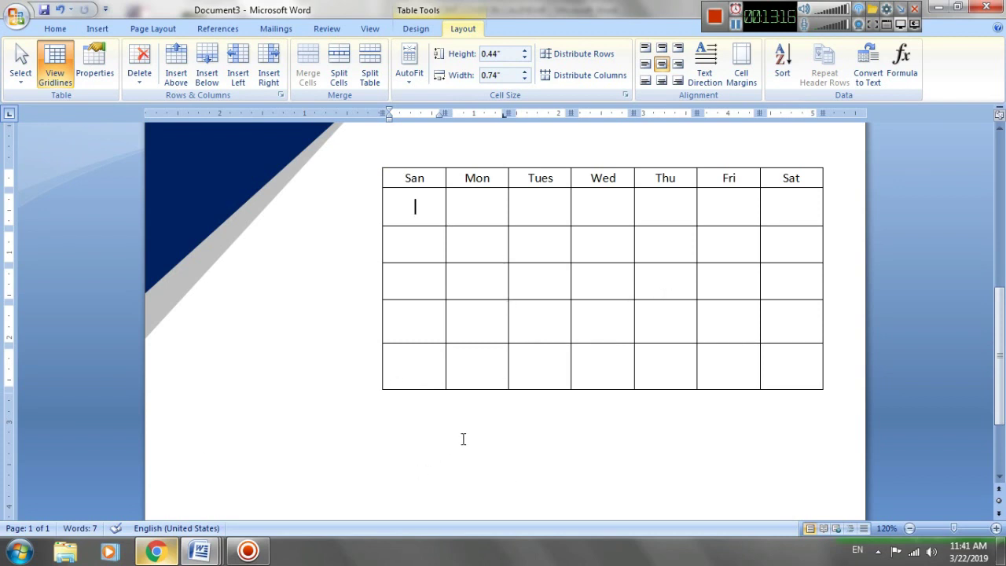
scroll(463, 438, "up", 3)
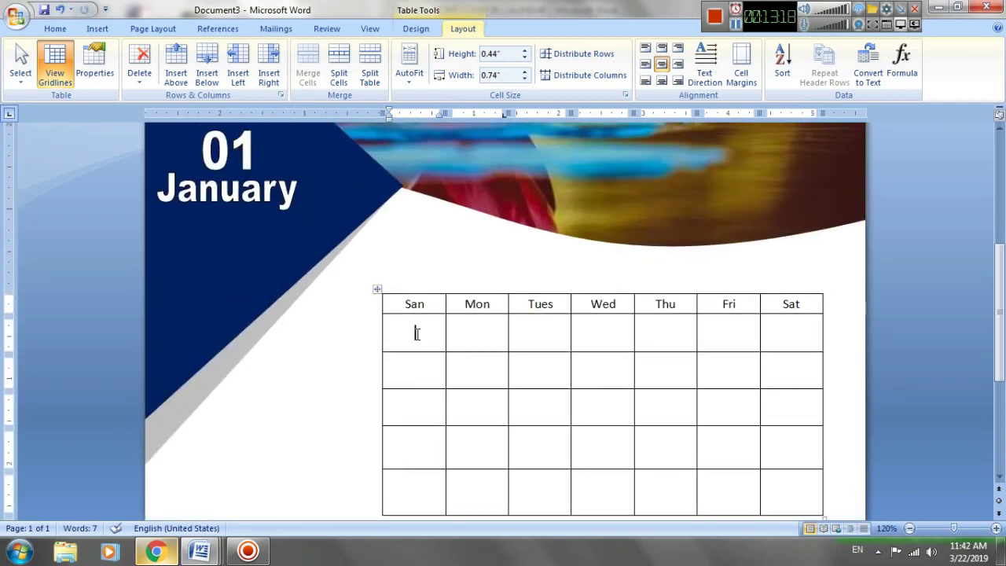
Put 1 in the first row's Sat cell and dates 2–8 across the second row
left_click(417, 336)
left_click(780, 334)
type("1")
key("Down")
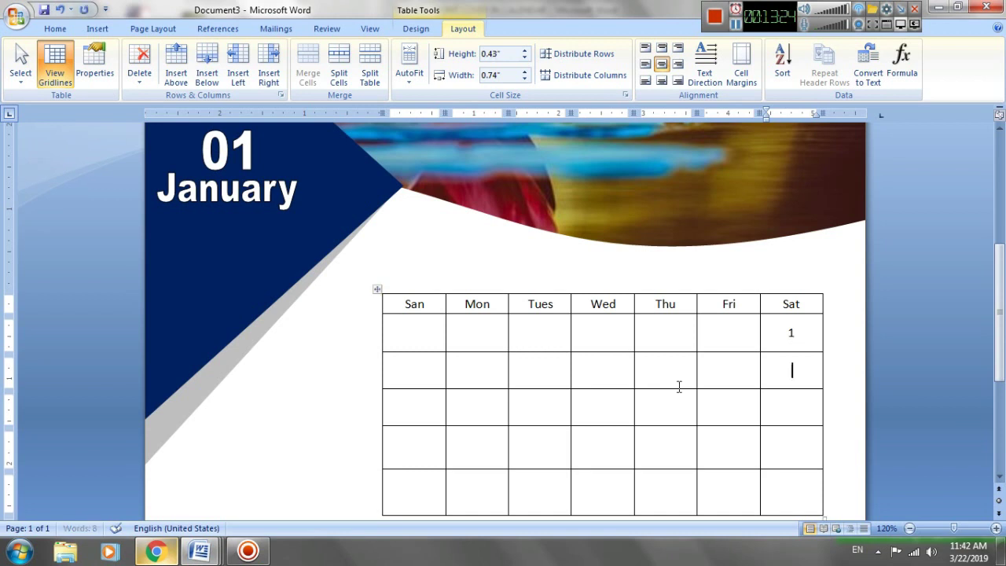
key("Right")
key("Right")
type("2")
key("Tab")
type("3")
key("Tab")
type("4")
key("Tab")
type("5")
key("Tab")
type("6")
key("Tab")
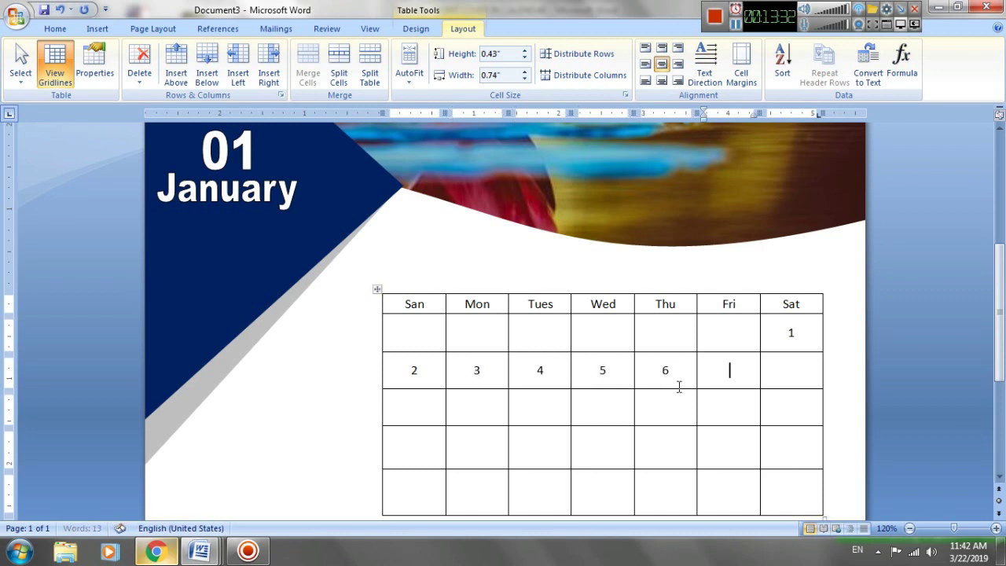
type("7")
key("Tab")
type("8")
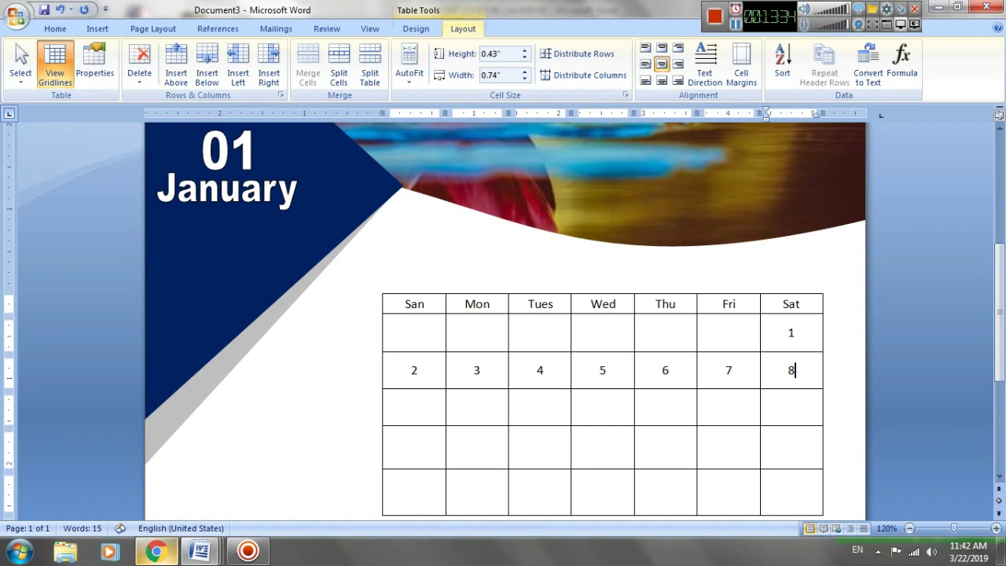
Fill the third row with the dates 9 through 15
left_click(414, 410)
type("9")
key("Tab")
type("10")
key("Tab")
type("11")
key("Tab")
type("12")
key("Tab")
type("13")
key("Tab")
type("14")
key("Tab")
type("1")
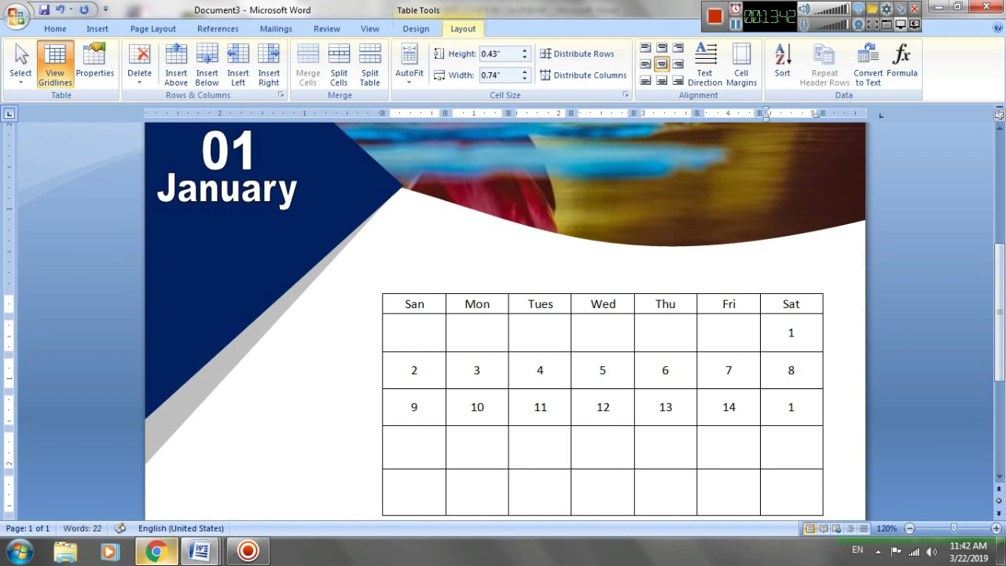
Fill the fourth row with the dates 16 through 22
key("Tab")
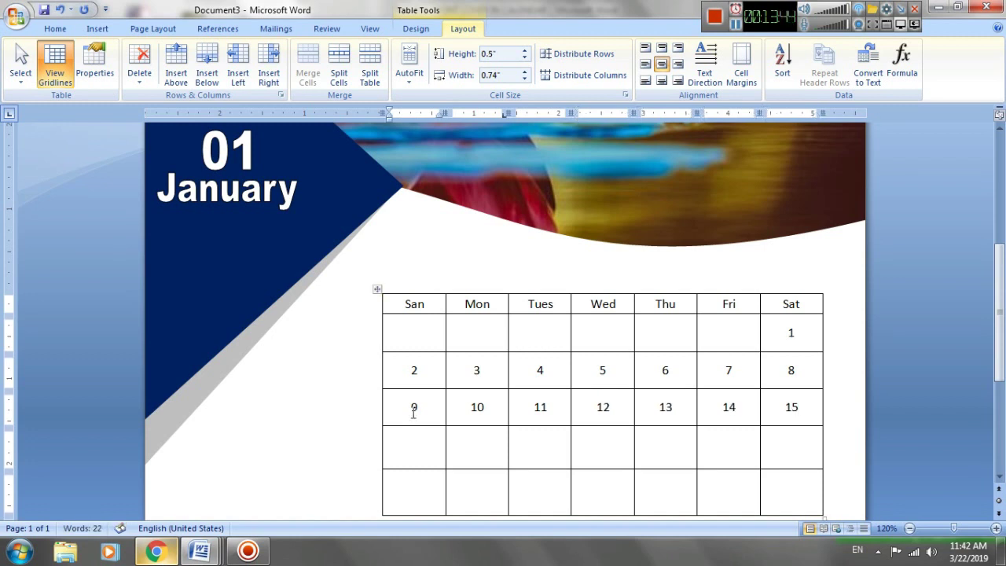
type("16")
key("Tab")
type("17")
key("Tab")
type("8")
key("Tab")
type("19")
key("Tab")
type("20")
key("Tab")
type("21")
key("Tab")
type("22")
Fill the last row with the dates 23 through 29
key("Tab")
type("23")
key("Tab")
type("24")
key("Tab")
type("25")
key("Tab")
type("26")
key("Tab")
type("27")
key("Tab")
type("28")
key("Tab")
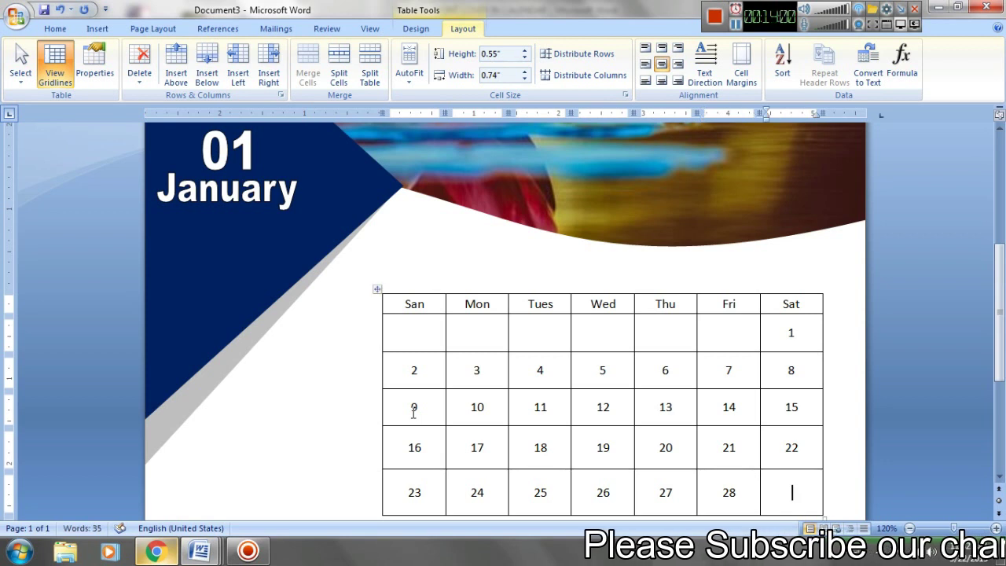
type("2")
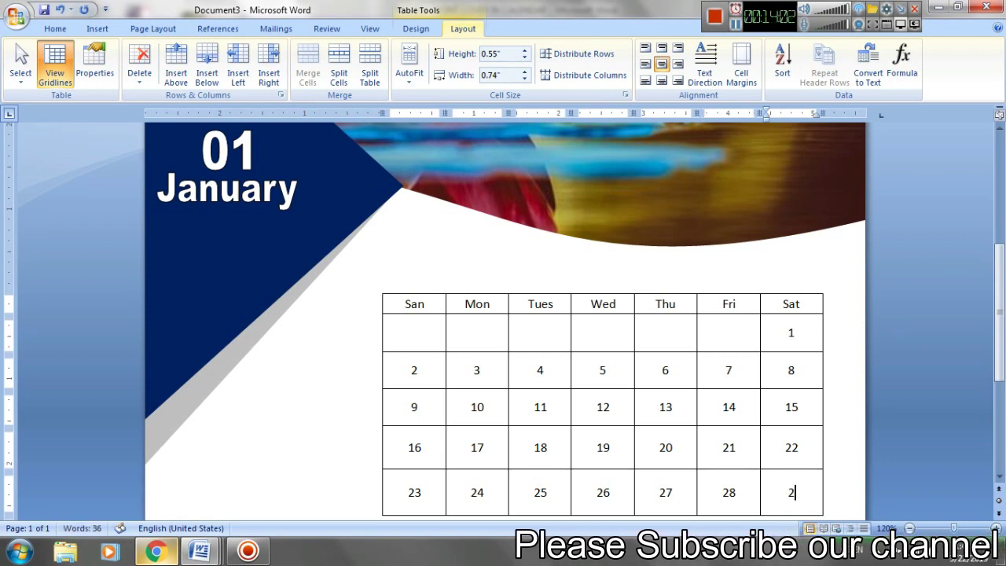
type("9")
Enter 30 and 31 in the first row's San and Mon cells
left_click(410, 338)
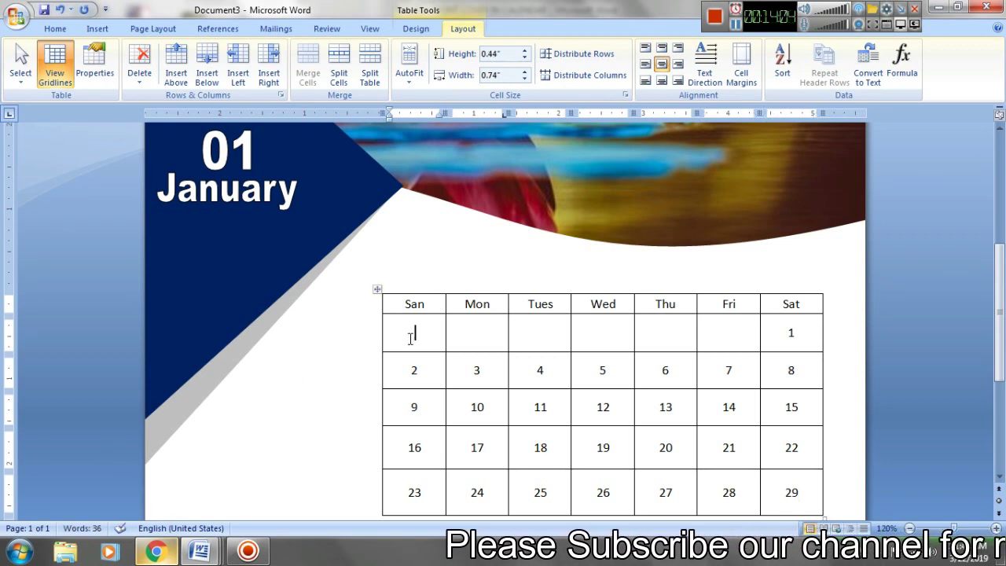
type("30")
key("Tab")
type("3")
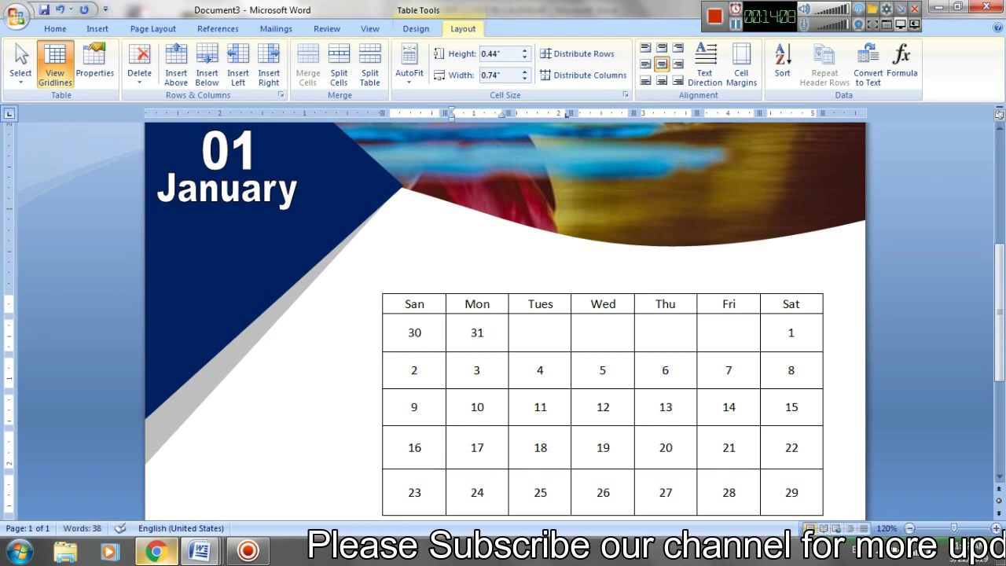
scroll(566, 344, "up", 1)
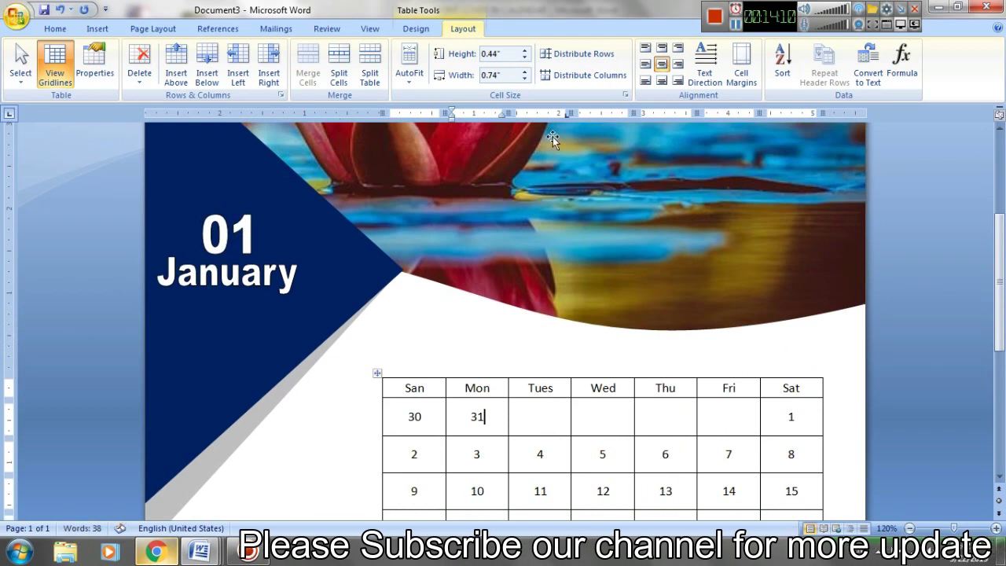
scroll(566, 343, "down", 3)
scroll(545, 266, "up", 1)
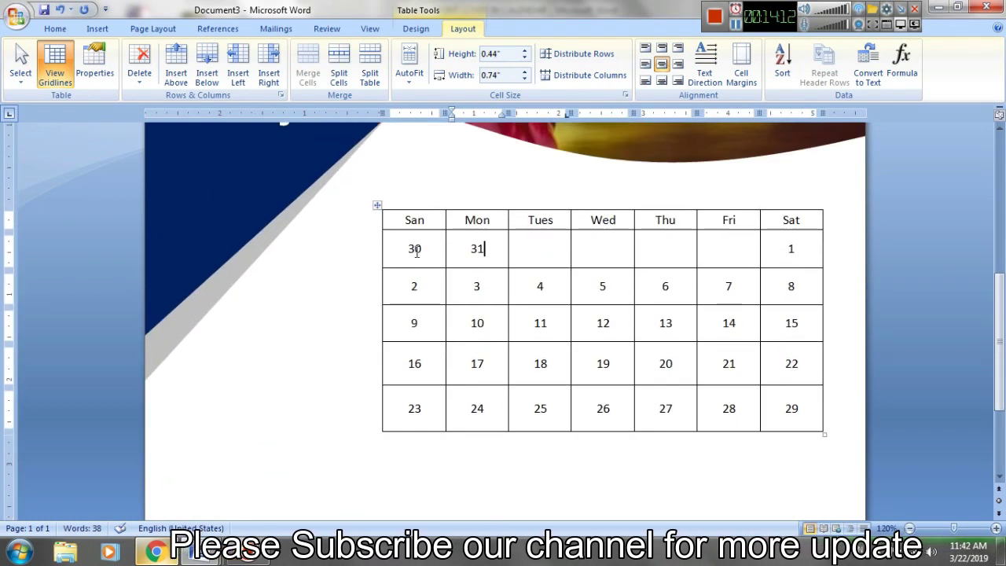
Set the selected date rows to 20-point bold, then select the Sat dates 1–29
mouse_move(407, 247)
left_mouse_down()
mouse_move(727, 309)
mouse_move(775, 393)
left_mouse_up()
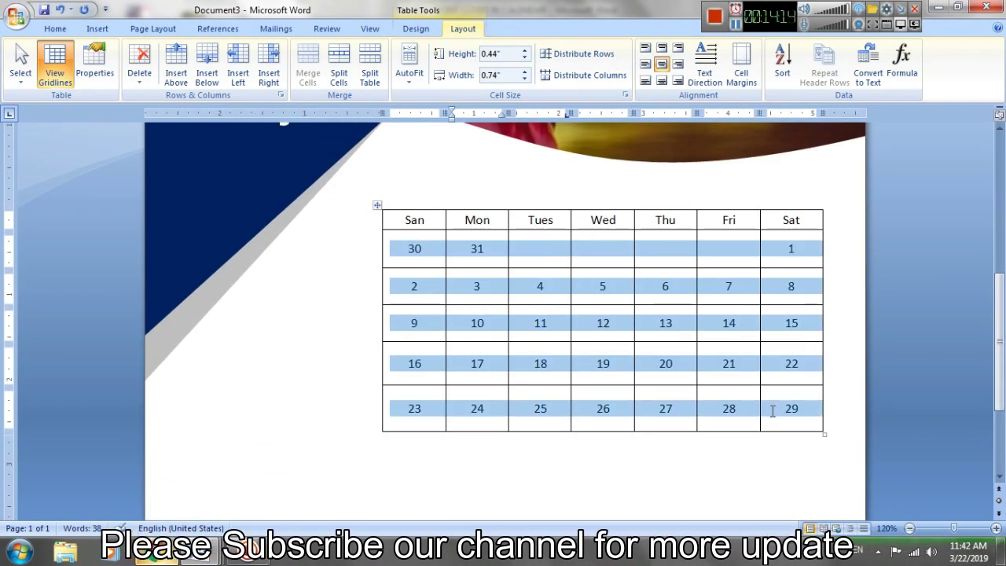
left_click(55, 28)
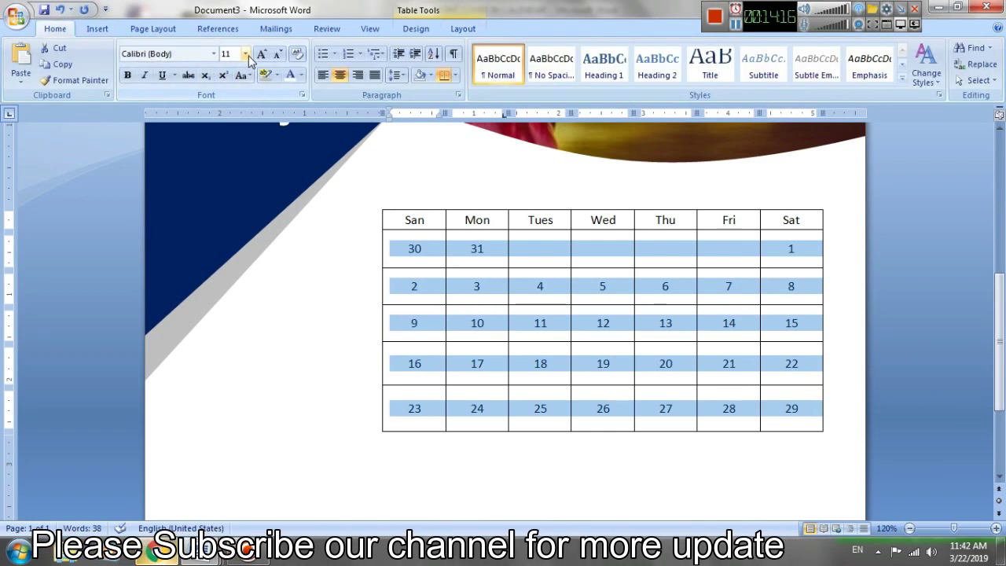
left_click(245, 53)
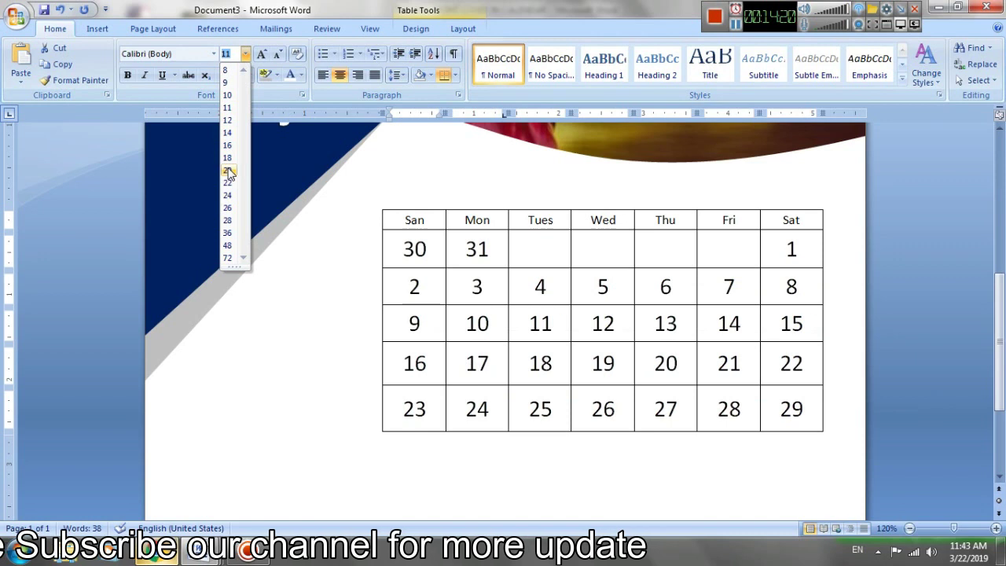
left_click(228, 171)
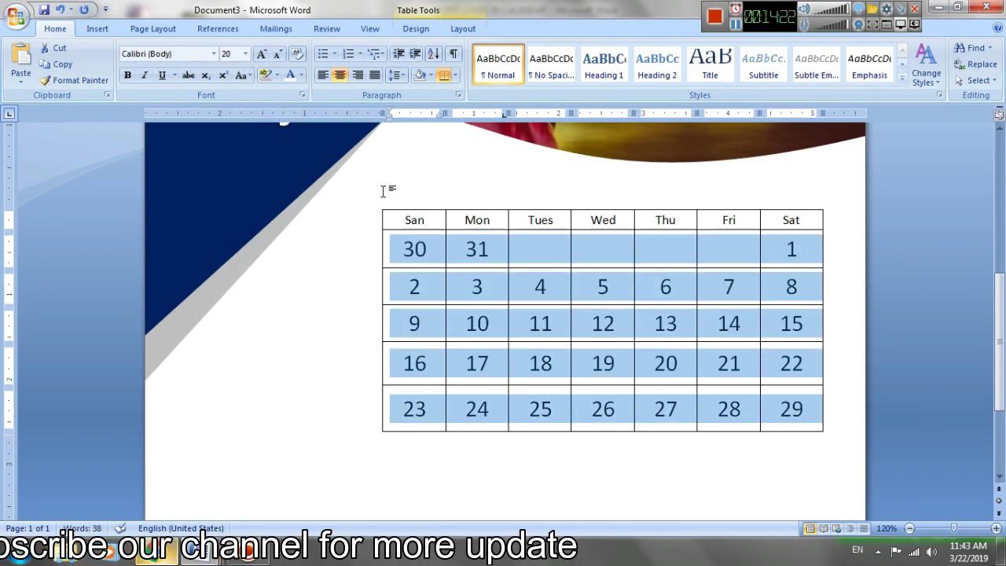
left_click(131, 79)
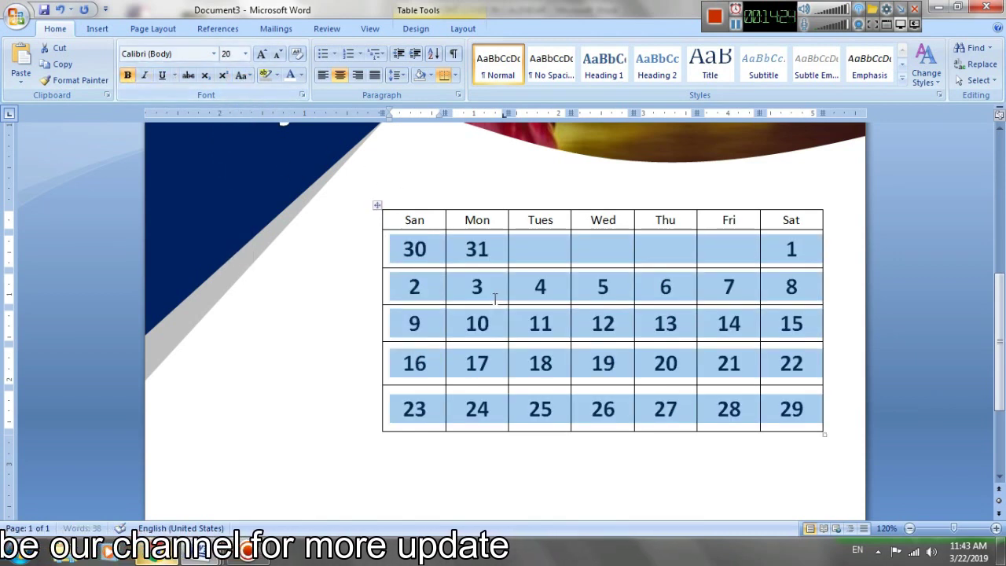
left_click(484, 287)
left_click_drag(784, 261, 797, 408)
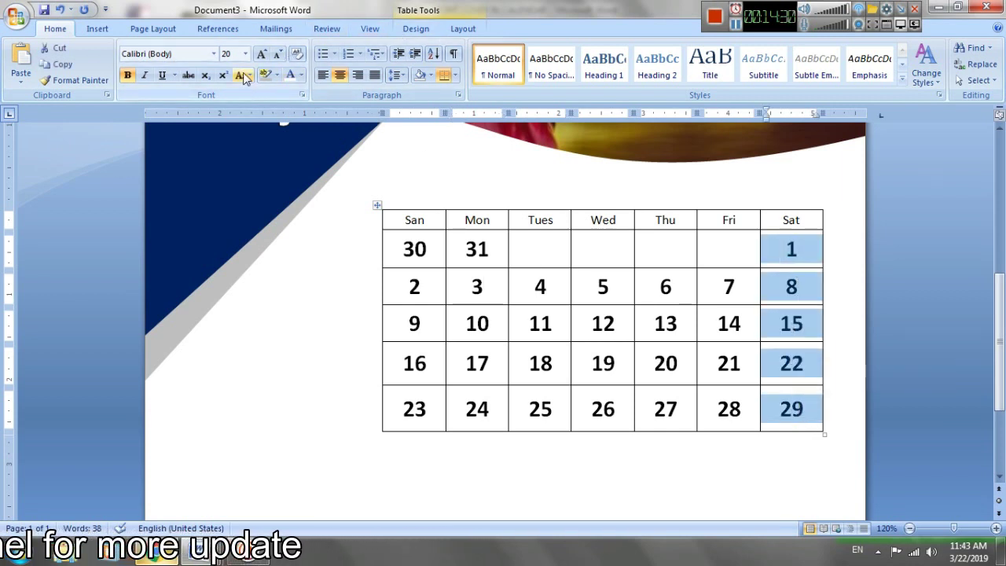
Give the Saturday column a black text highlight
left_click(277, 75)
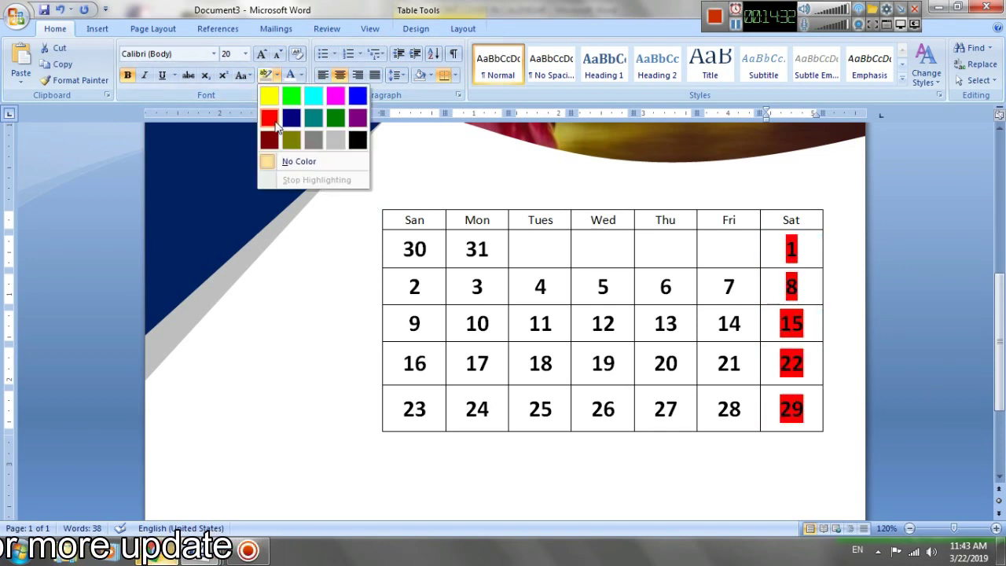
left_click(275, 124)
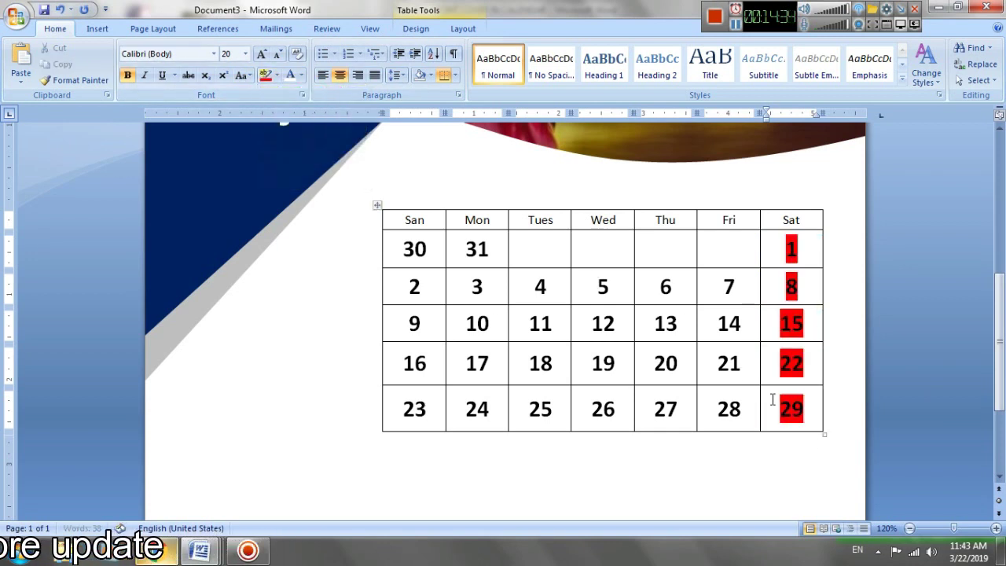
left_click(814, 462)
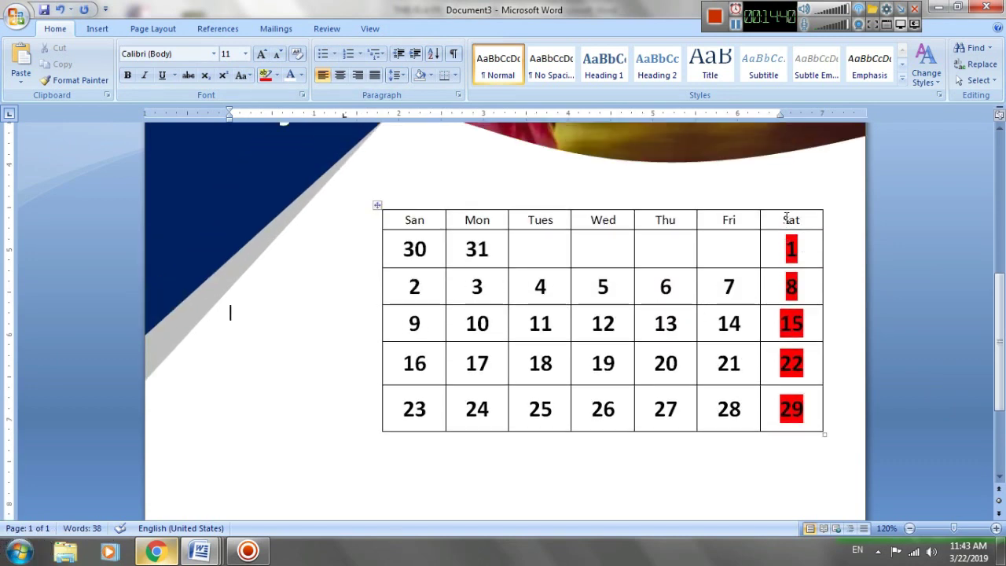
left_click_drag(786, 219, 792, 410)
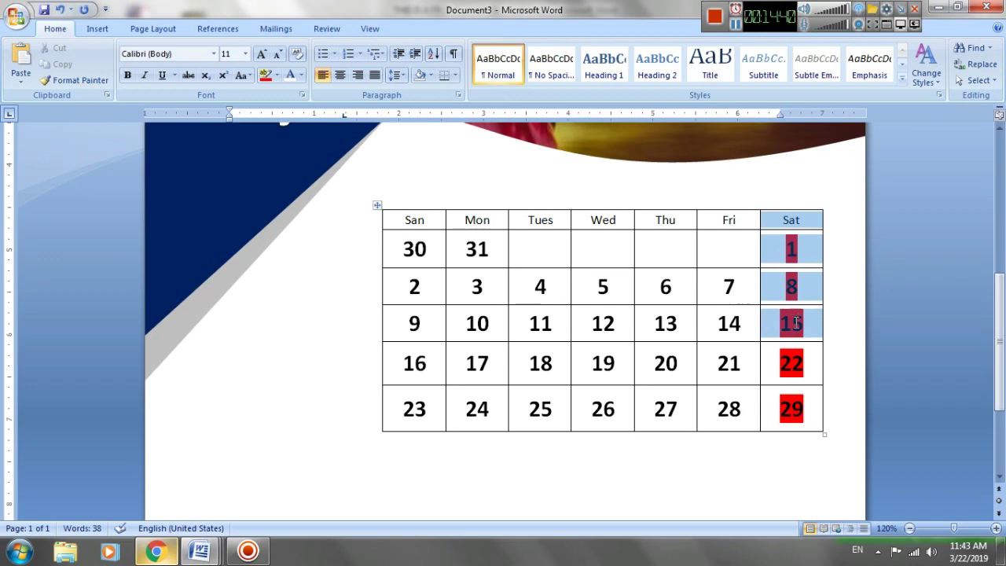
left_click(236, 79)
left_click(277, 75)
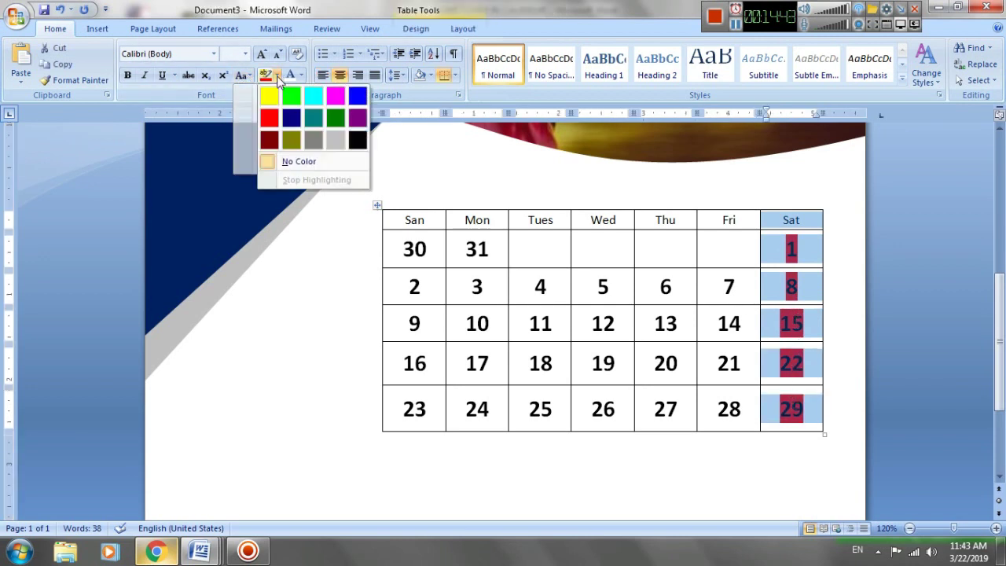
left_click(358, 140)
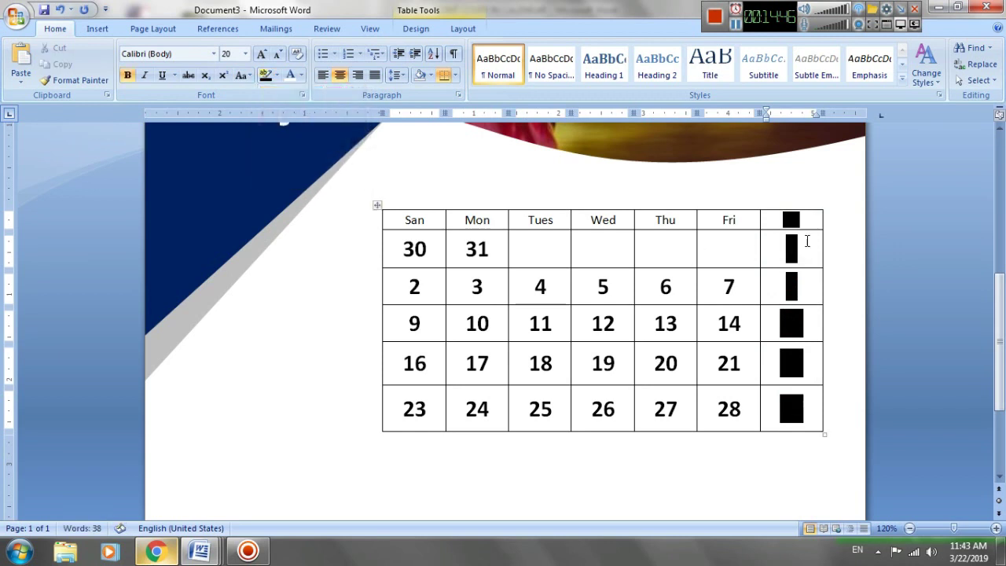
Make Saturday dates 1–29 white numbers on the black highlight
left_click_drag(792, 220, 794, 412)
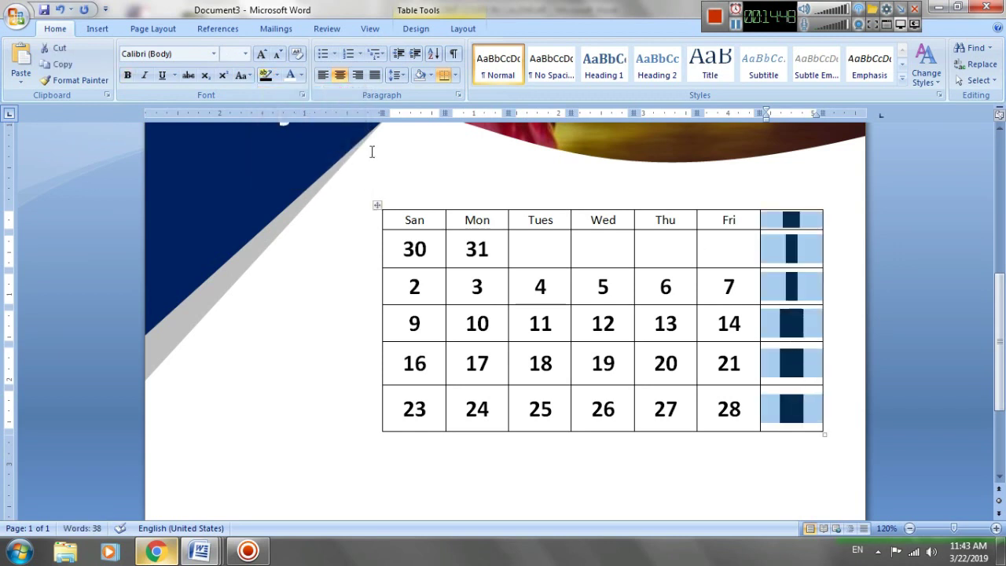
left_click(302, 76)
left_click(289, 124)
left_click(789, 462)
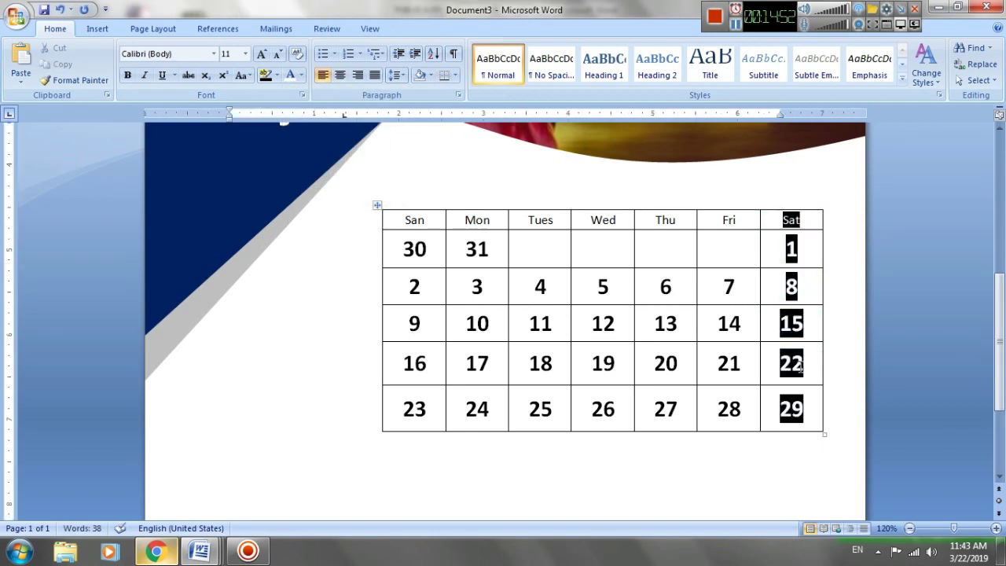
key("ctrl+z")
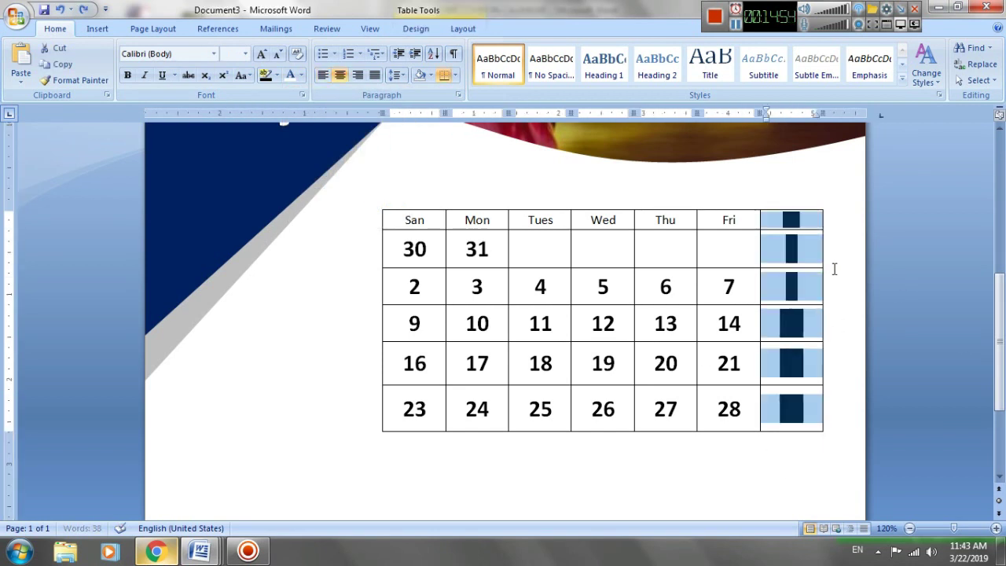
left_click_drag(792, 259, 792, 410)
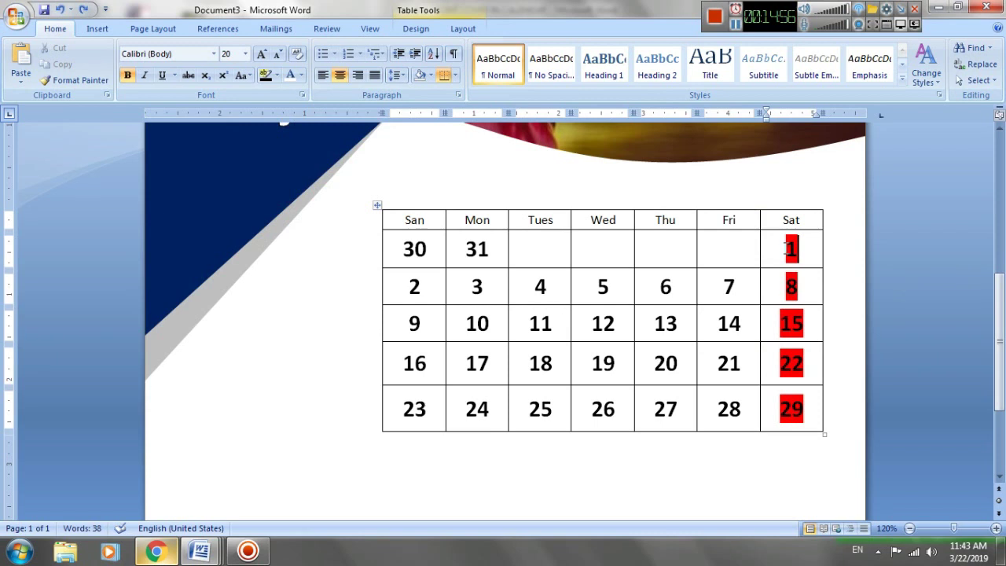
left_click(267, 77)
left_click(300, 76)
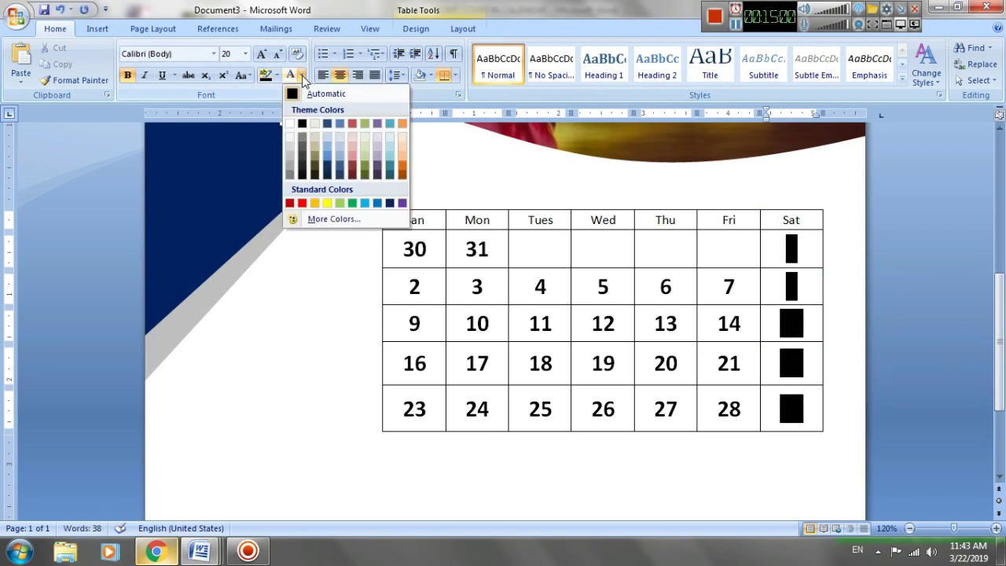
left_click(782, 242)
left_click_drag(781, 242, 793, 410)
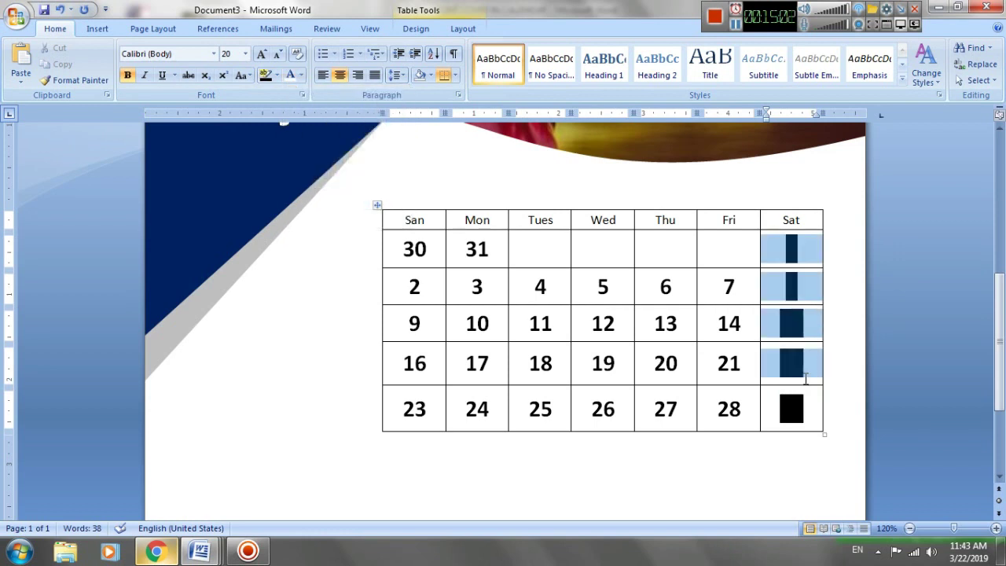
left_click(291, 77)
left_click(747, 442)
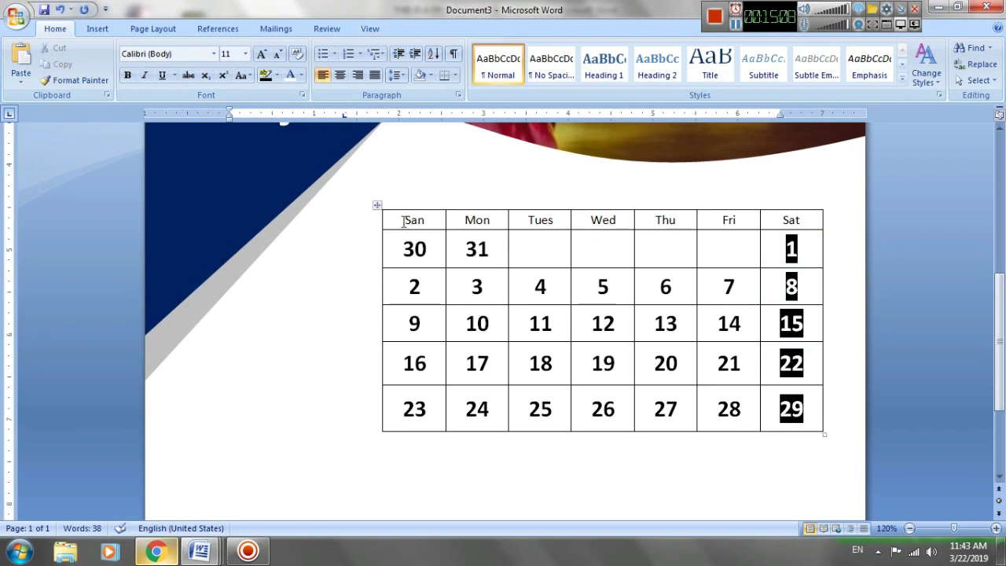
Enlarge the weekday header row text one size with Grow Font
left_click_drag(404, 222, 786, 221)
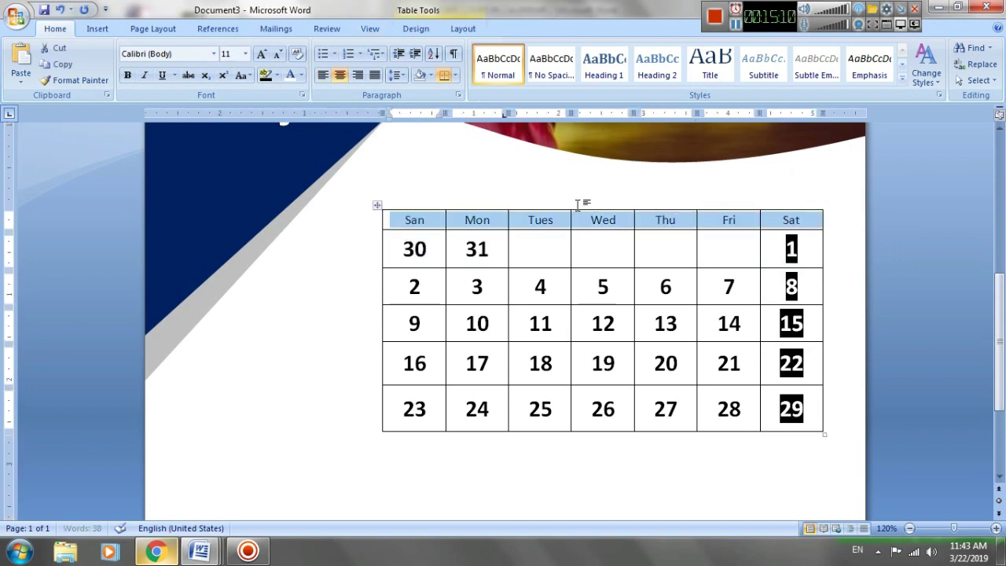
left_click(264, 55)
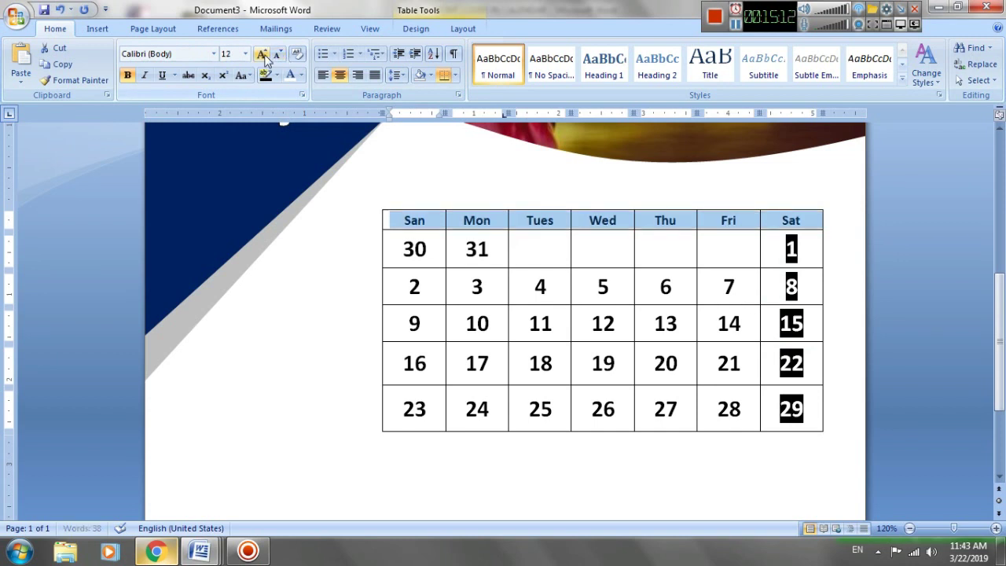
left_click(342, 281)
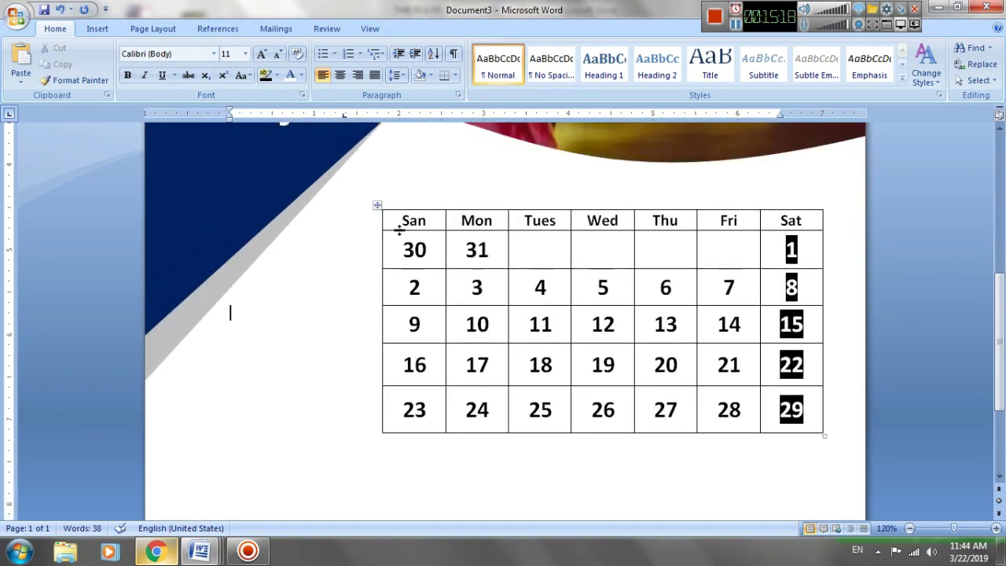
Set the whole calendar table to No Border from the Table Design borders menu
left_click(376, 205)
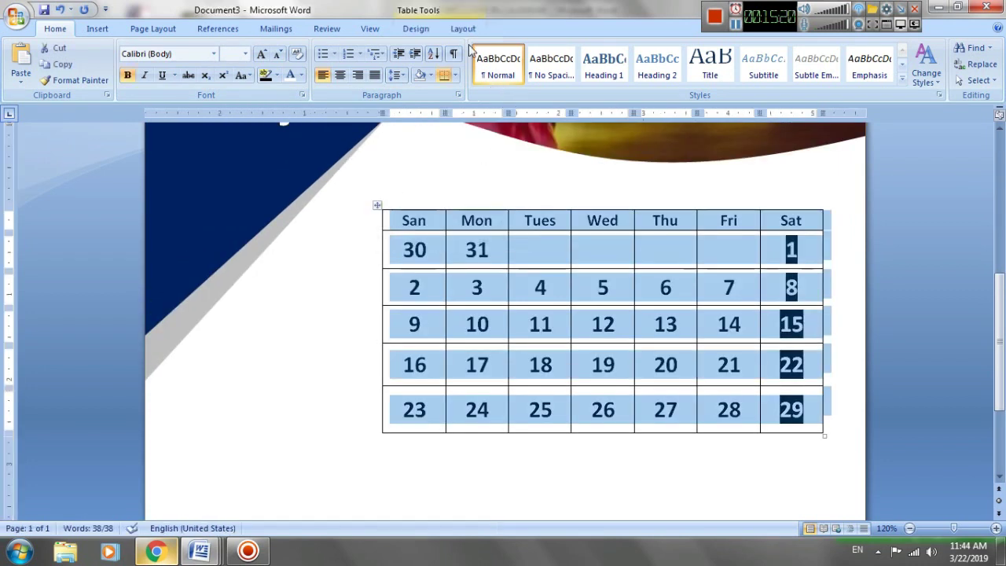
left_click(415, 29)
left_click(550, 79)
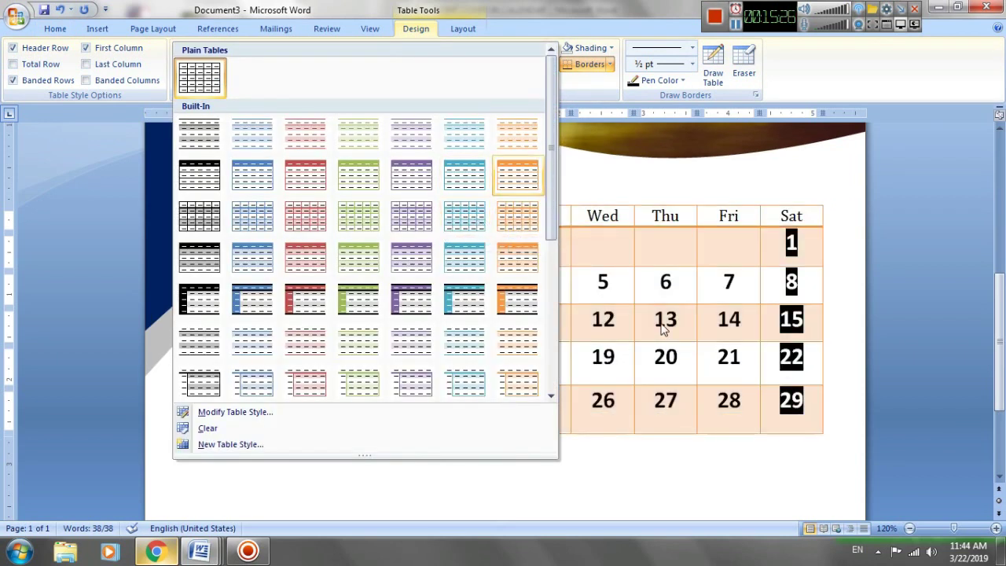
left_click(730, 498)
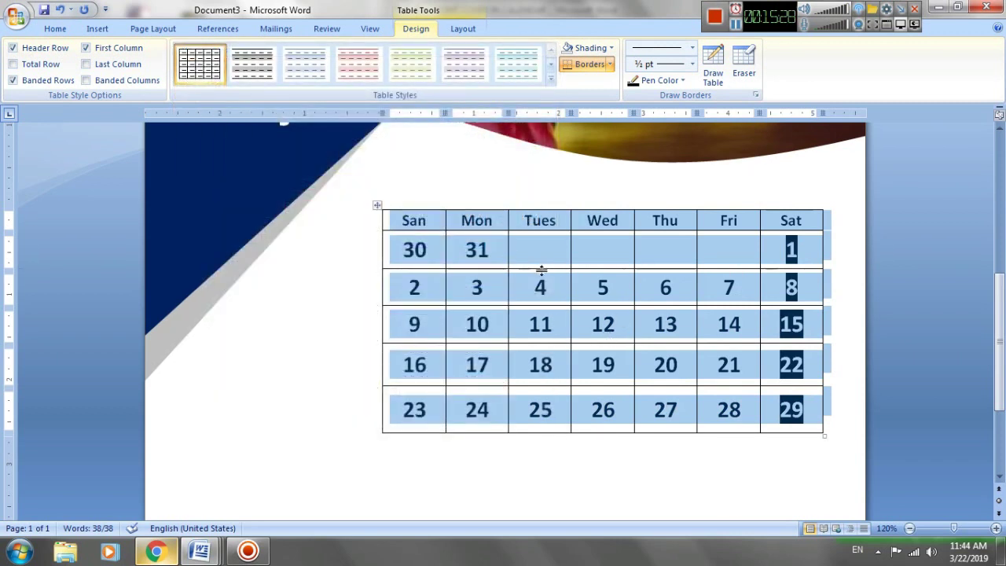
left_click(613, 66)
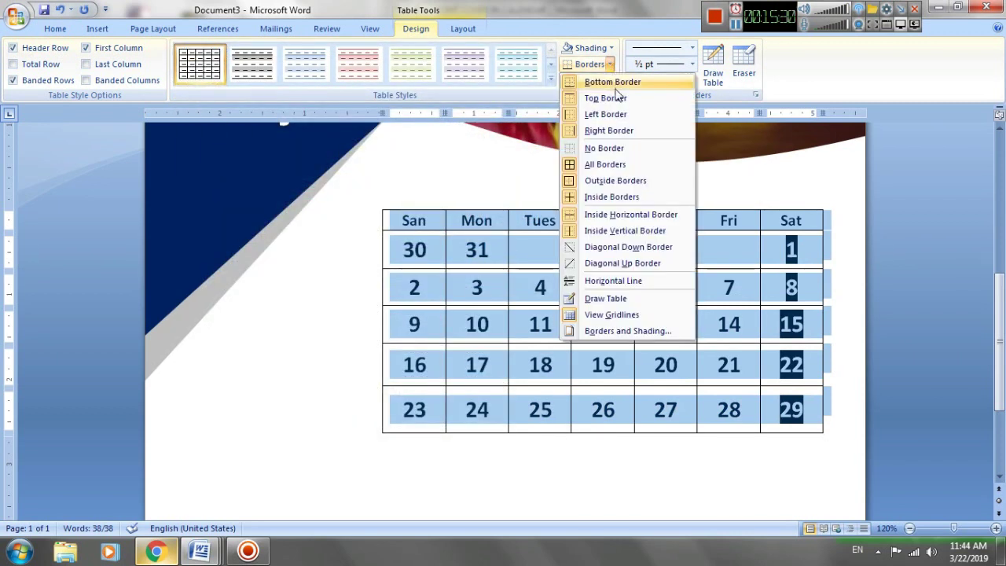
left_click(607, 150)
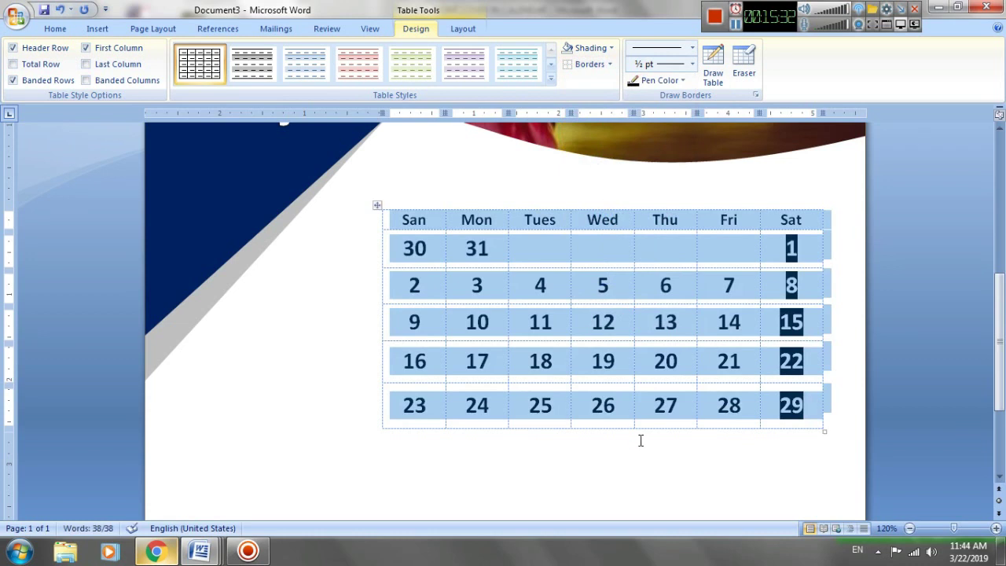
left_click(629, 463)
scroll(629, 462, "down", 2)
scroll(629, 462, "up", 2)
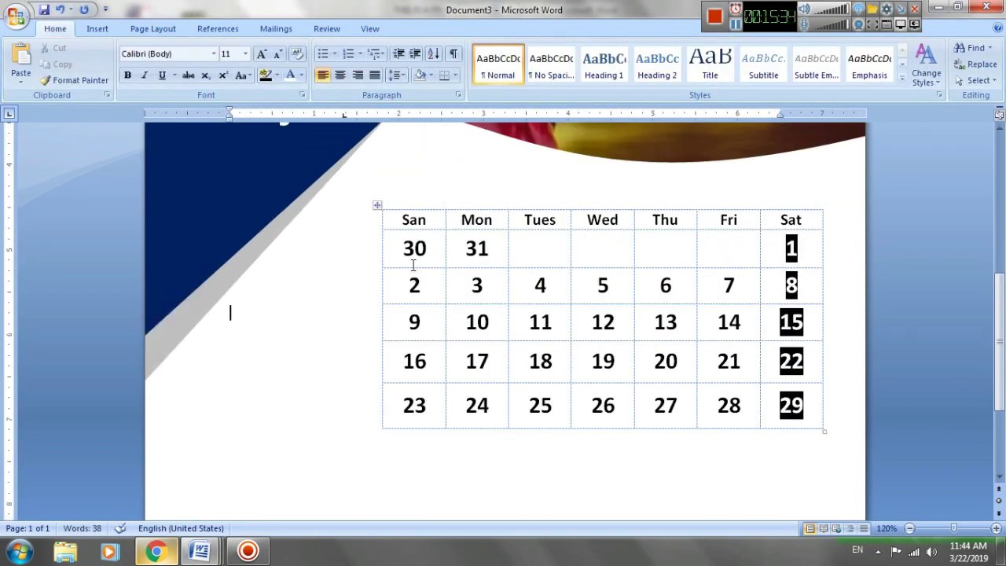
scroll(537, 419, "down", 3)
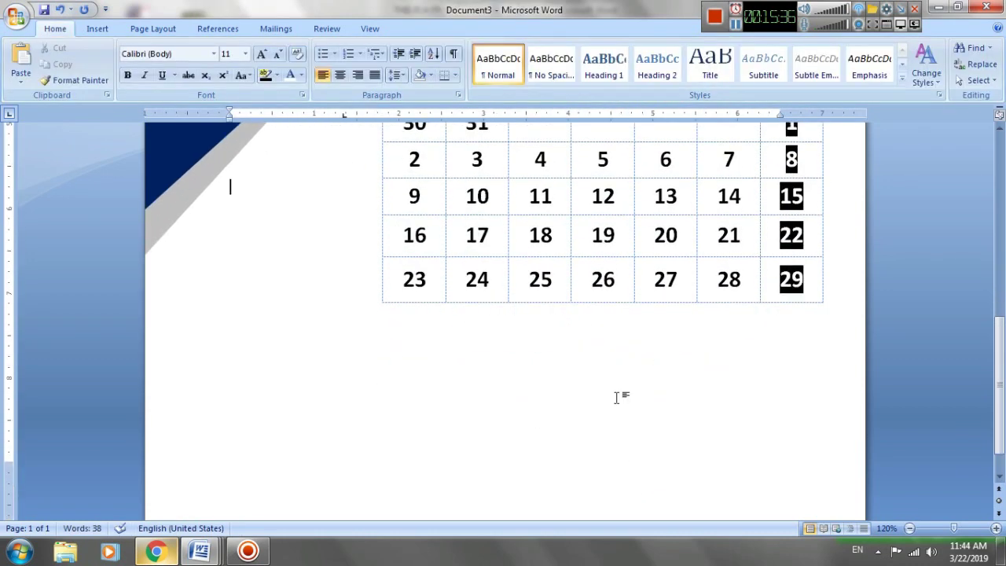
scroll(617, 398, "up", 4)
scroll(724, 497, "down", 2)
scroll(732, 490, "down", 3)
scroll(668, 464, "up", 4)
scroll(667, 463, "up", 2)
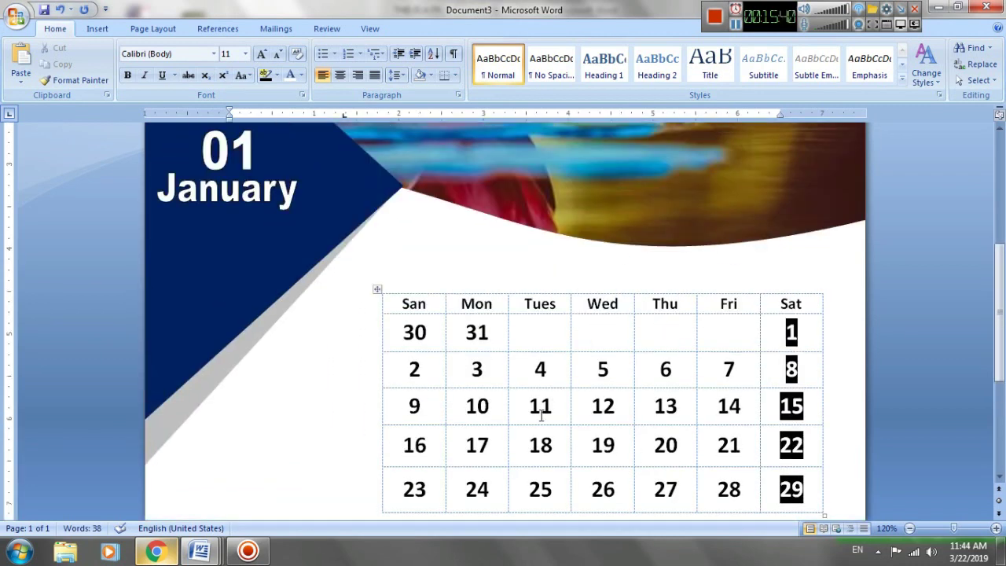
scroll(551, 395, "down", 1)
scroll(633, 442, "down", 1)
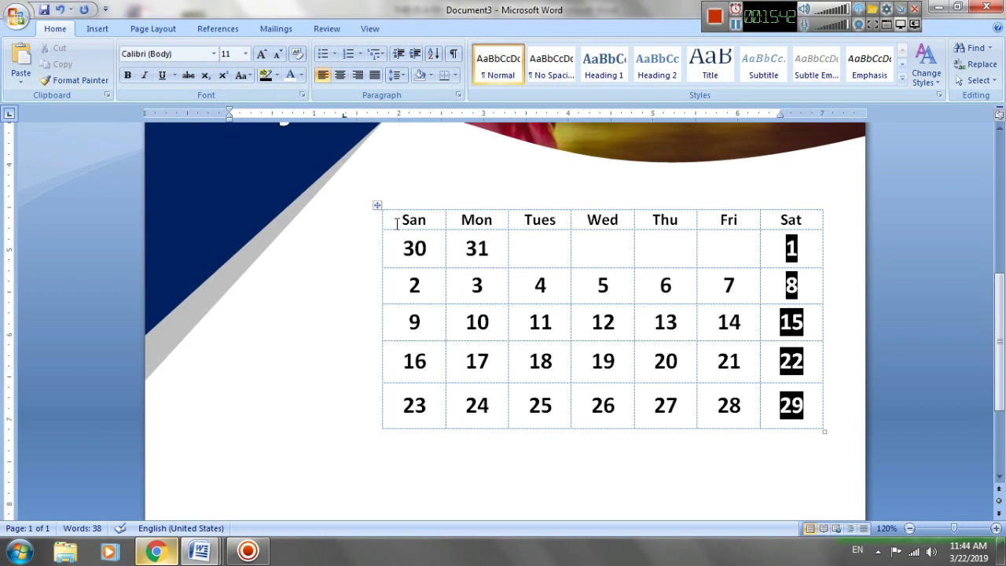
Reapply No Border to the reselected table so no gridlines remain
left_click(378, 205)
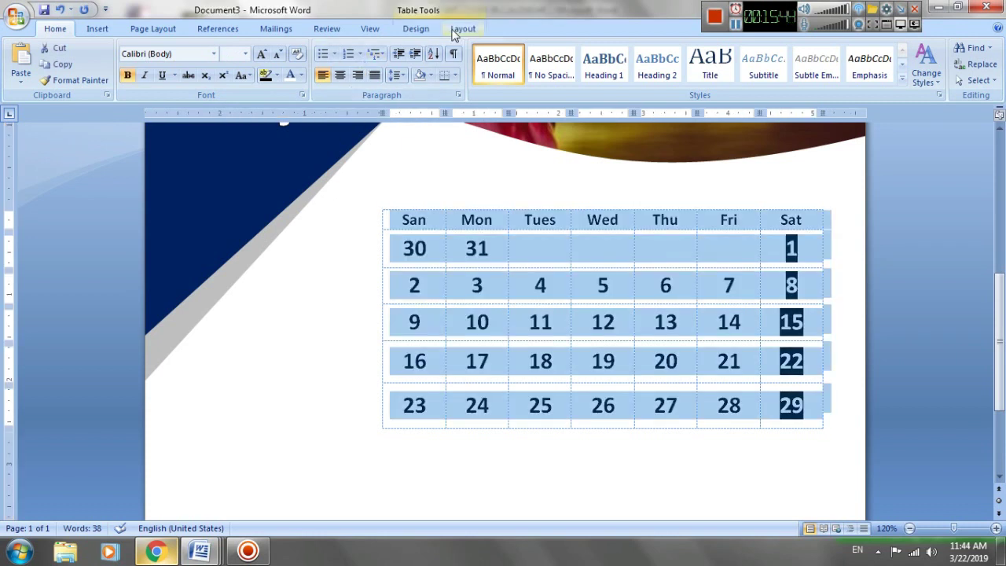
left_click(460, 29)
left_click(416, 28)
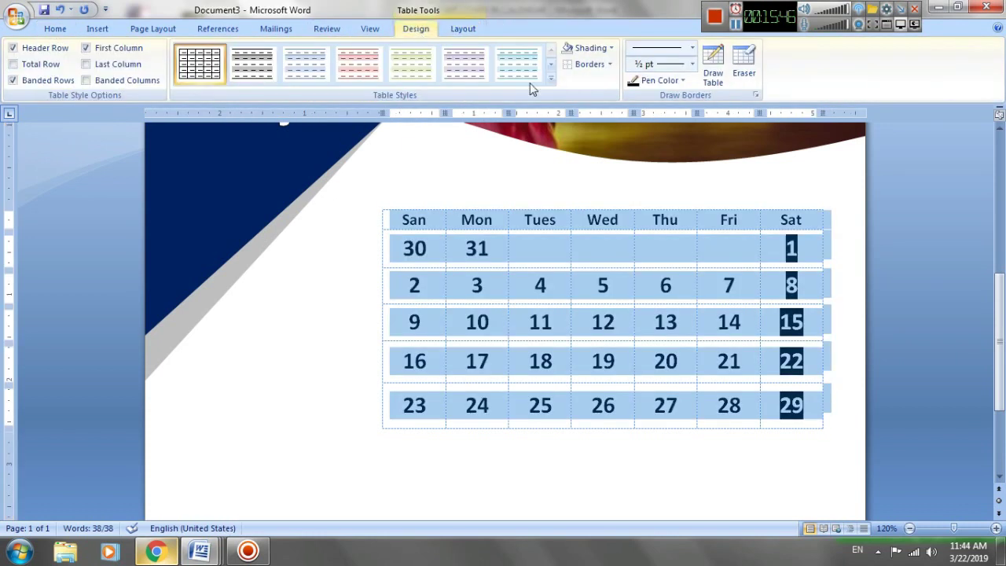
left_click(611, 65)
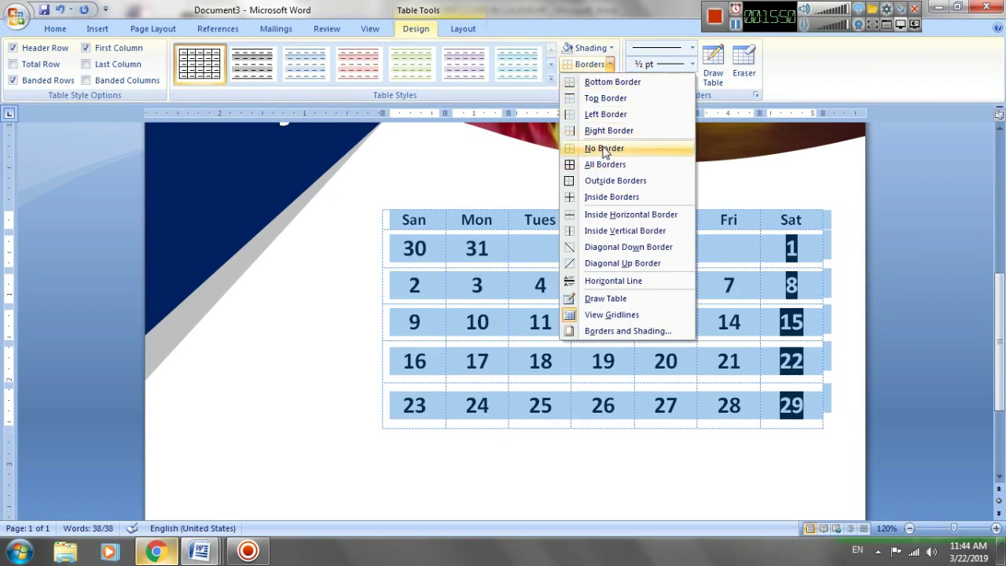
left_click(604, 150)
left_click(595, 471)
scroll(595, 471, "down", 4)
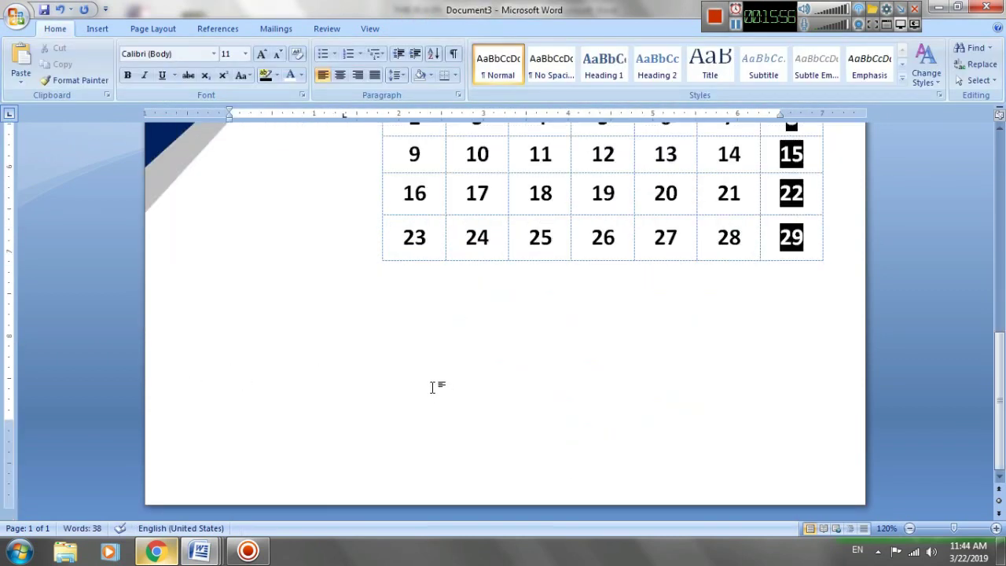
Draw a wide rectangle across the bottom of the page below the calendar
left_click(97, 30)
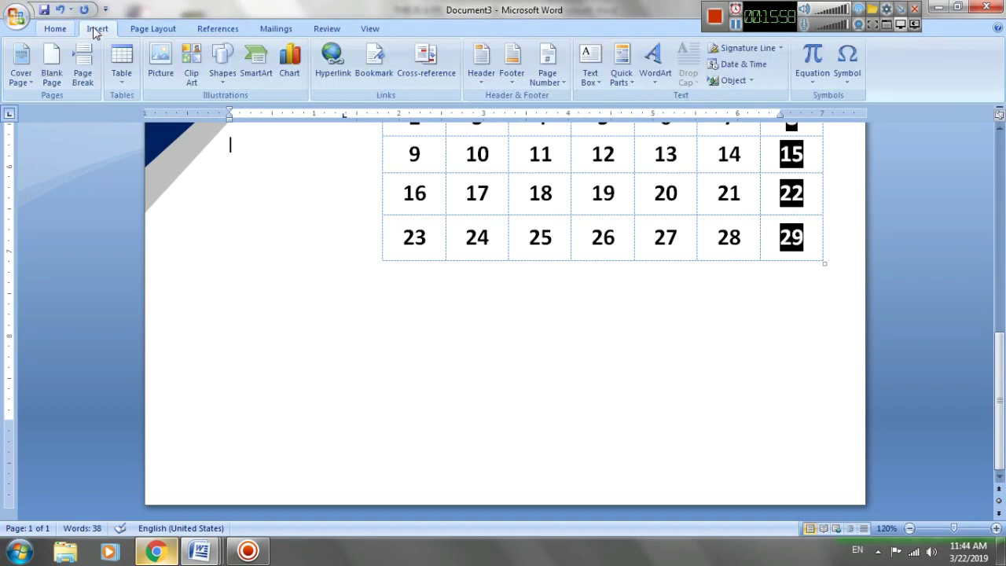
left_click(223, 65)
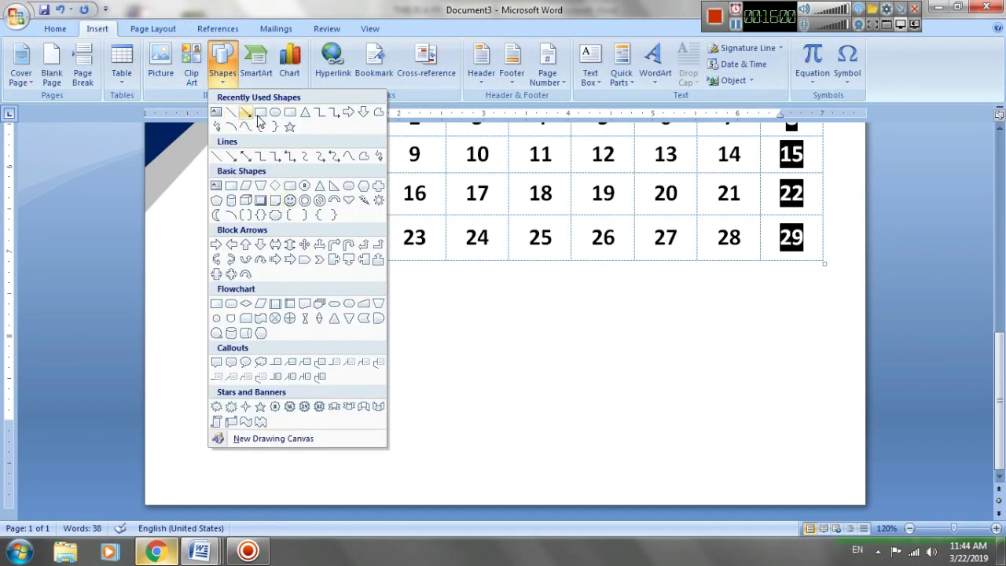
left_click(265, 117)
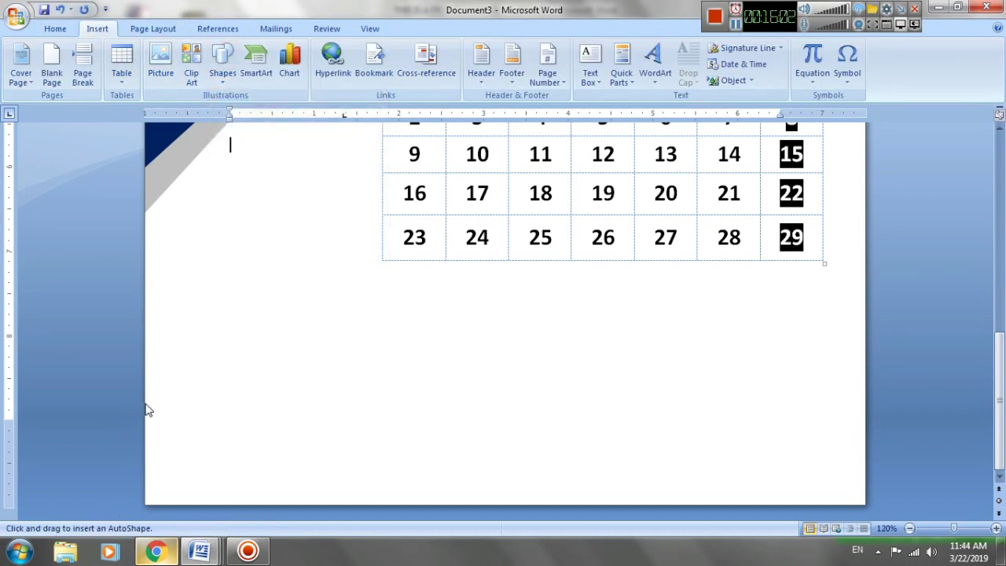
left_click_drag(146, 403, 904, 562)
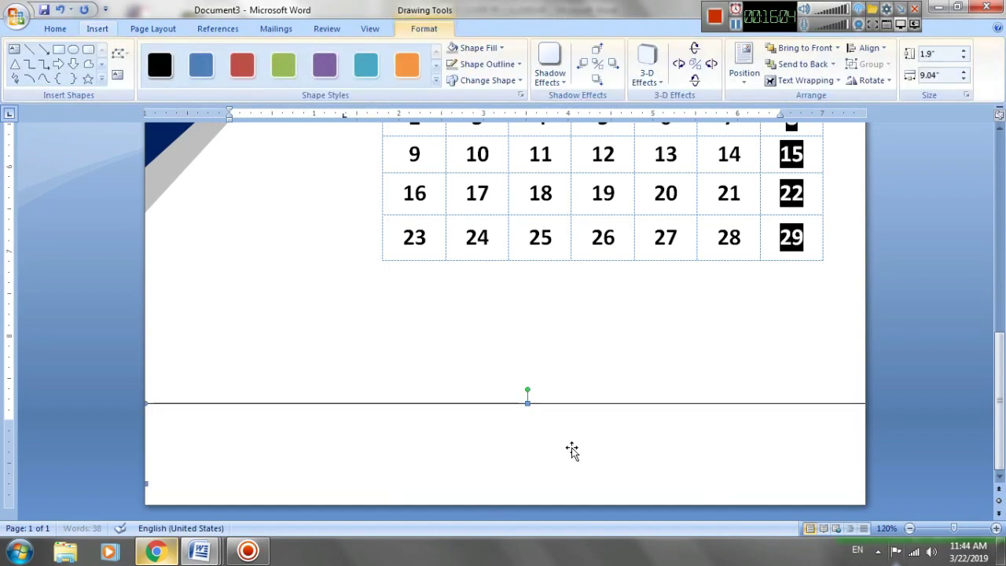
Give the rectangle a navy blue fill and navy outline
left_click(475, 47)
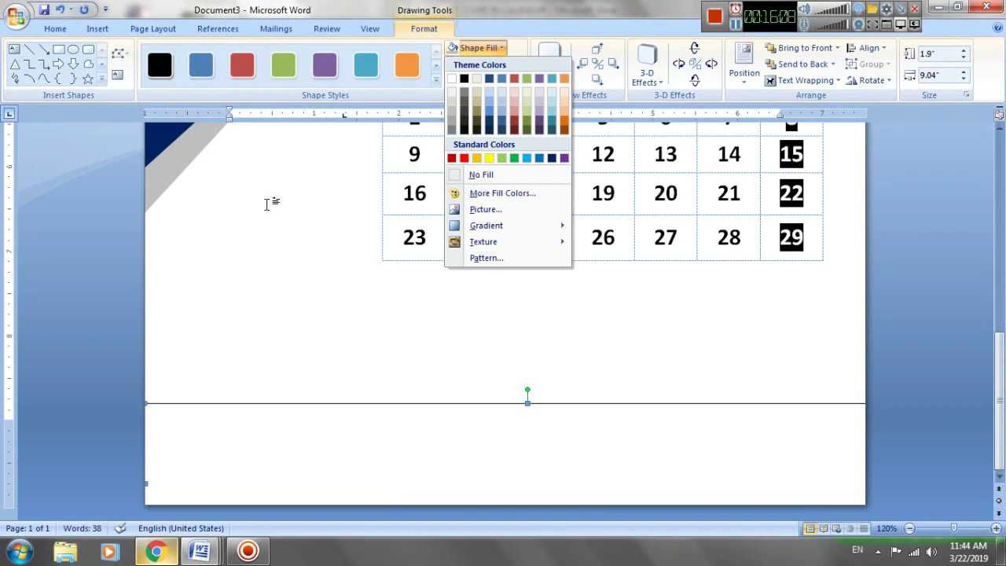
left_click(553, 158)
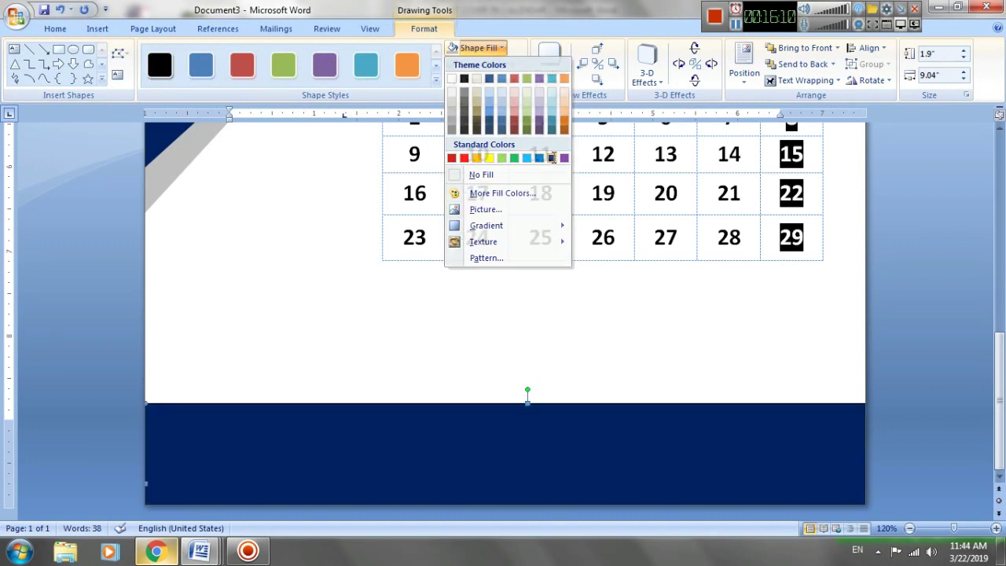
left_click(487, 64)
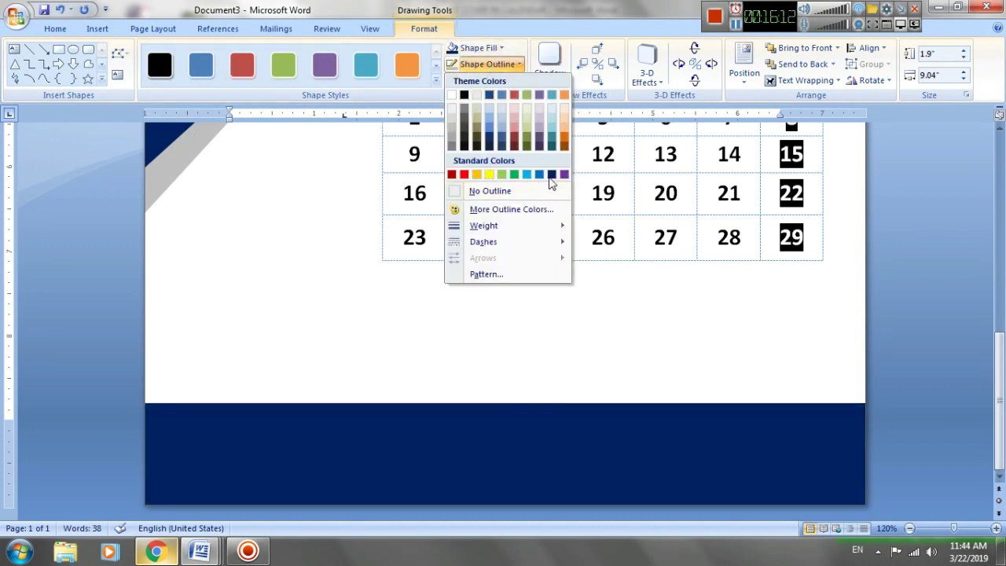
left_click(551, 174)
right_click(543, 450)
Type centred text 'Type company information' into the navy footer bar
left_click(606, 353)
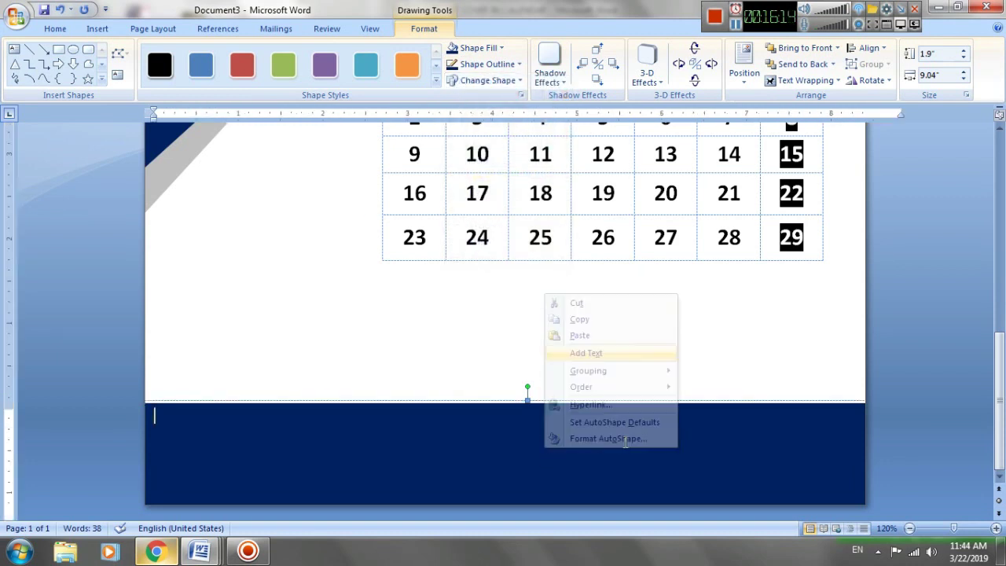
key("ctrl+e")
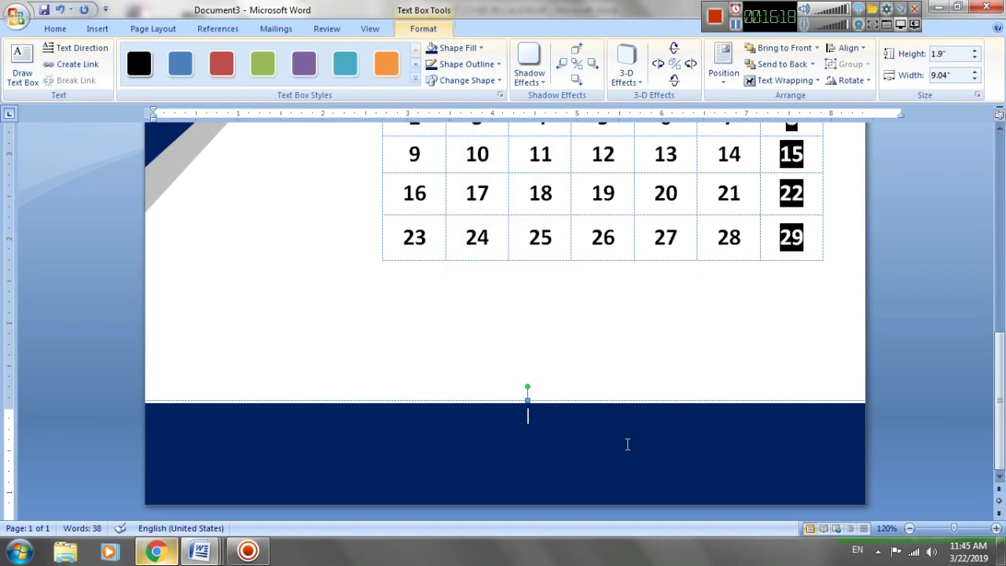
type("n")
type("Type")
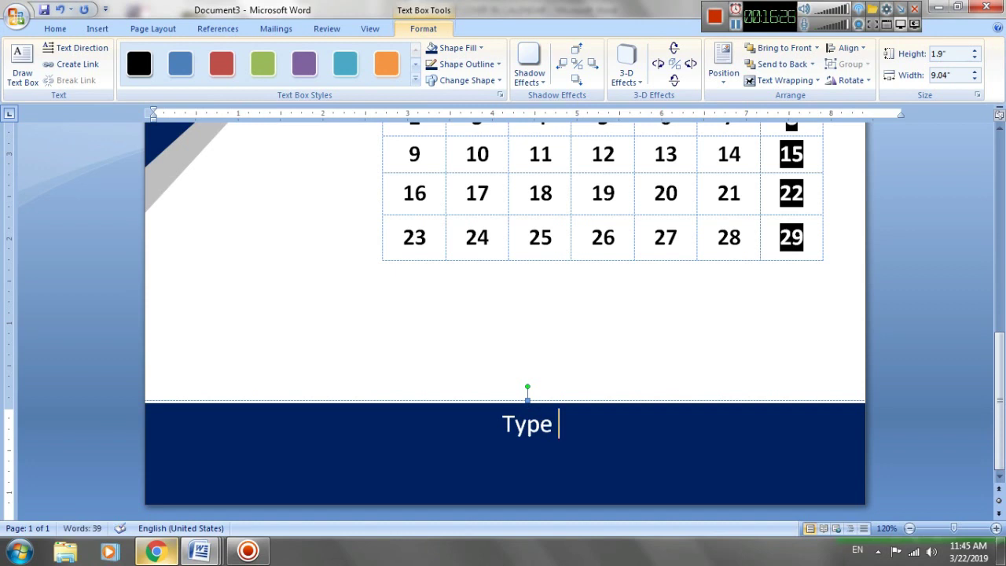
type(" company in")
type("for")
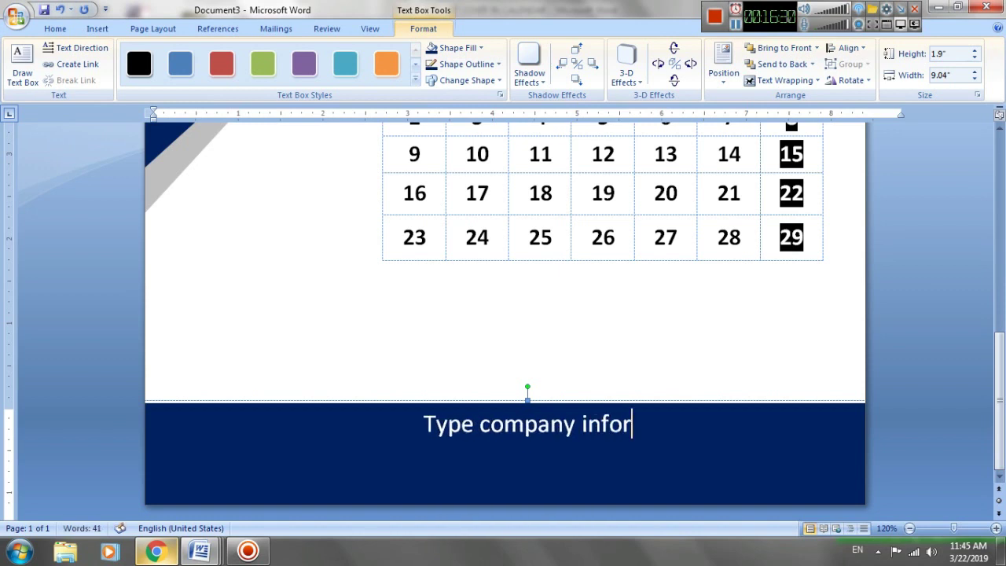
type("mation")
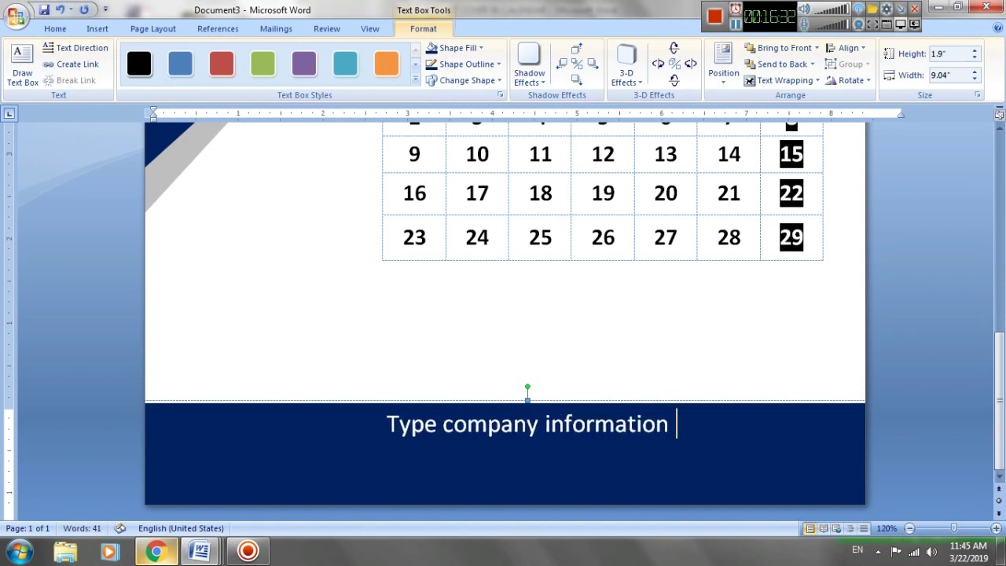
scroll(515, 379, "up", 1)
left_click(629, 406)
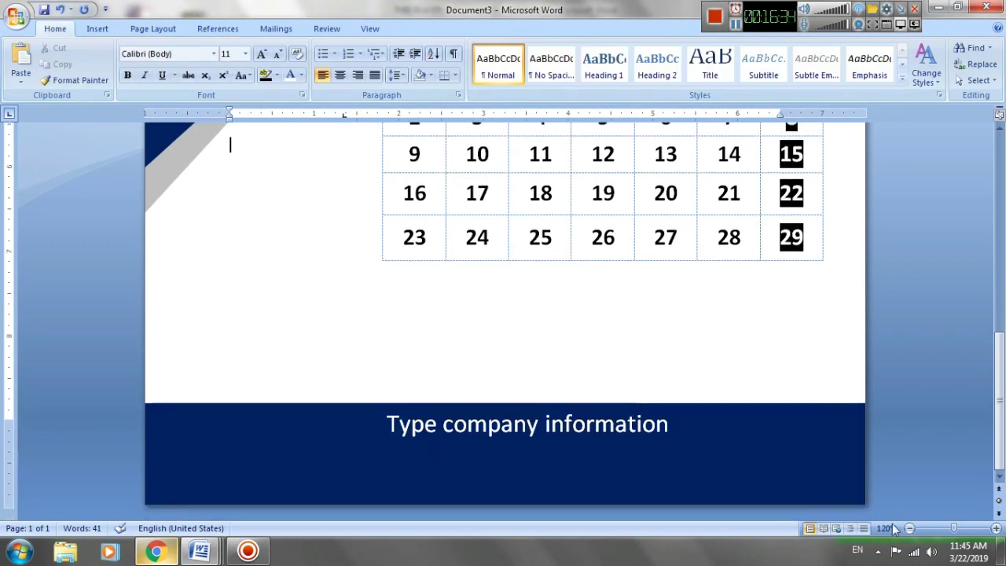
Enlarge the date table with wider columns and taller rows, and shift it slightly left
left_click(910, 529)
left_click(909, 528)
left_click(910, 529)
scroll(686, 403, "up", 4)
scroll(684, 424, "down", 4)
scroll(680, 438, "up", 4)
scroll(679, 448, "down", 3)
scroll(674, 401, "down", 1)
scroll(671, 389, "up", 3)
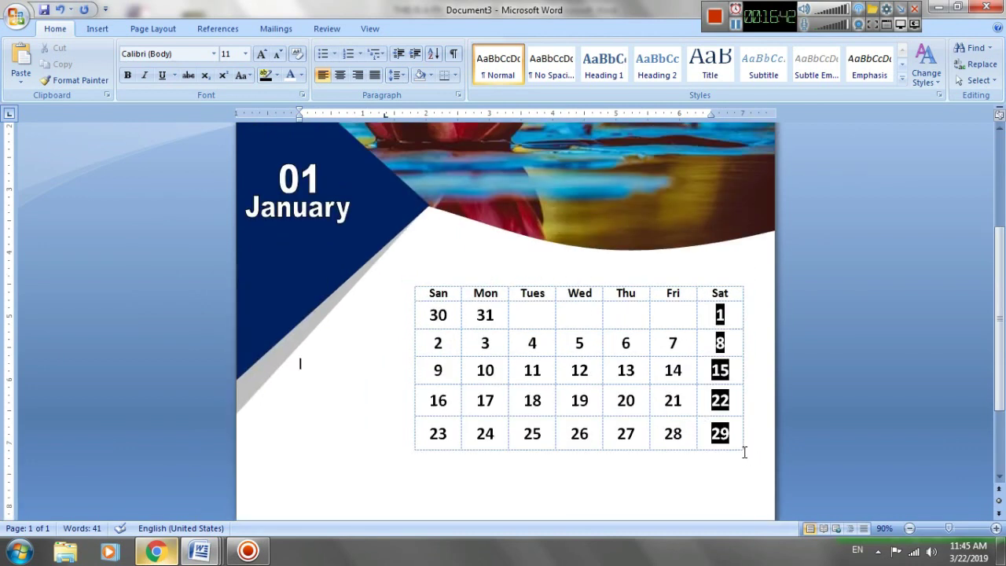
left_click_drag(745, 452, 759, 463)
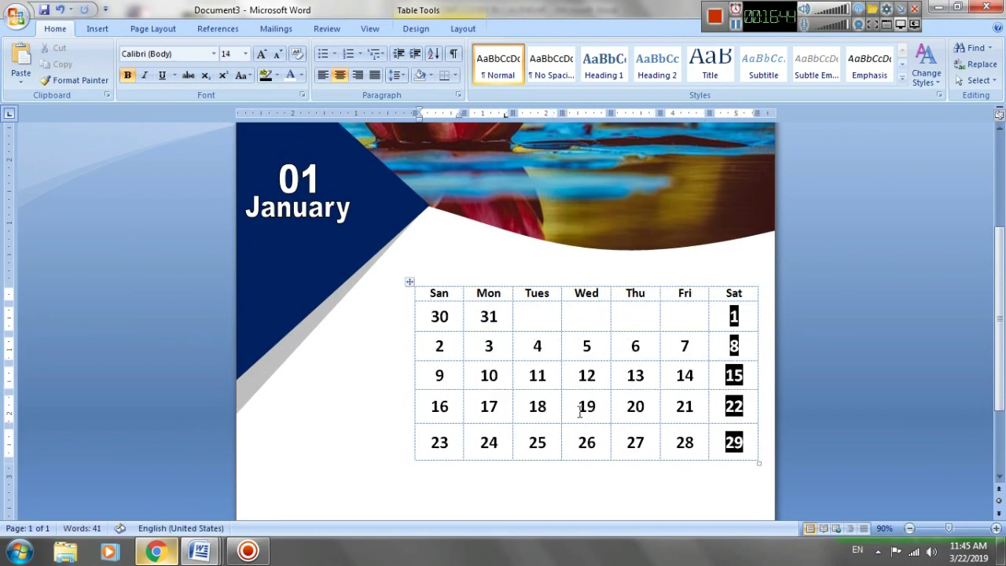
left_click_drag(391, 282, 358, 281)
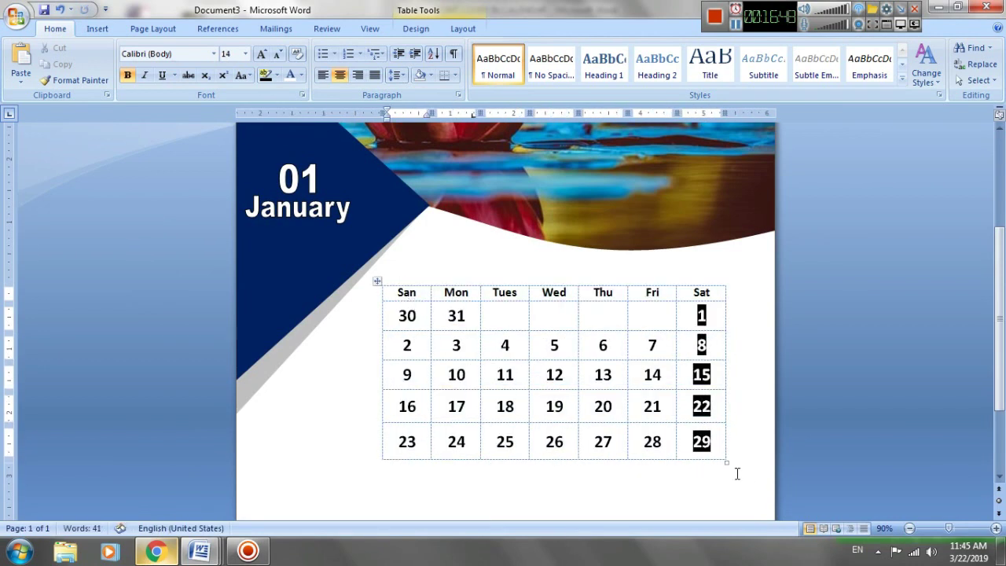
left_click_drag(724, 463, 753, 478)
Zoom out to review the whole page, return to full size, and place the cursor below the table
scroll(692, 428, "down", 3)
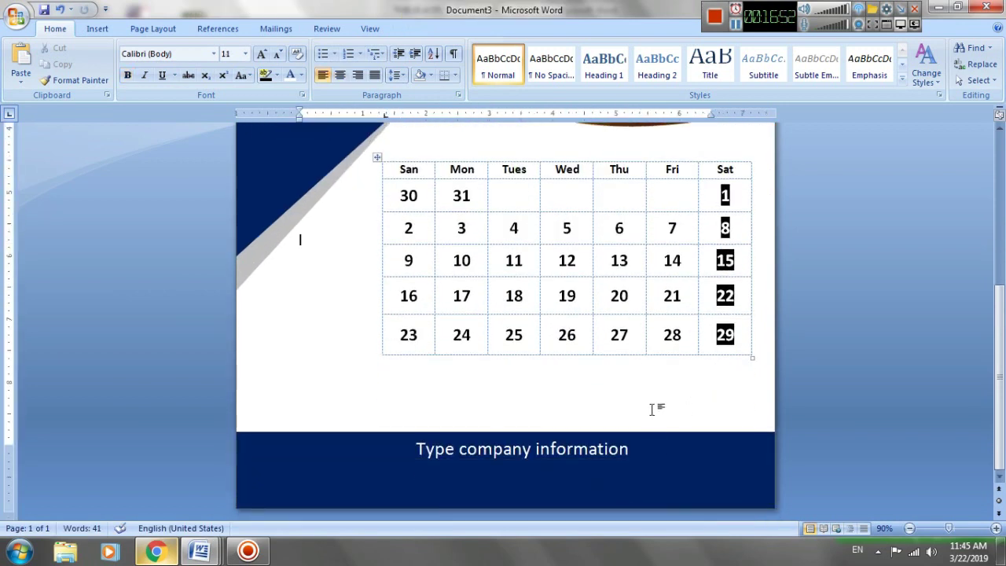
scroll(669, 417, "up", 4)
scroll(669, 417, "up", 4)
scroll(628, 325, "down", 3)
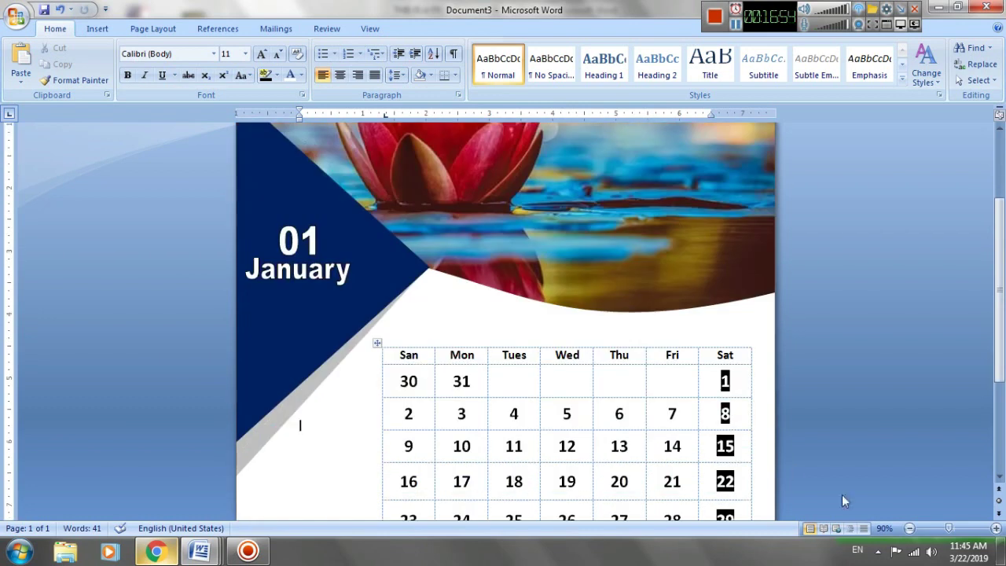
left_click(909, 528)
left_click(910, 528)
left_click(910, 528)
left_click(909, 528)
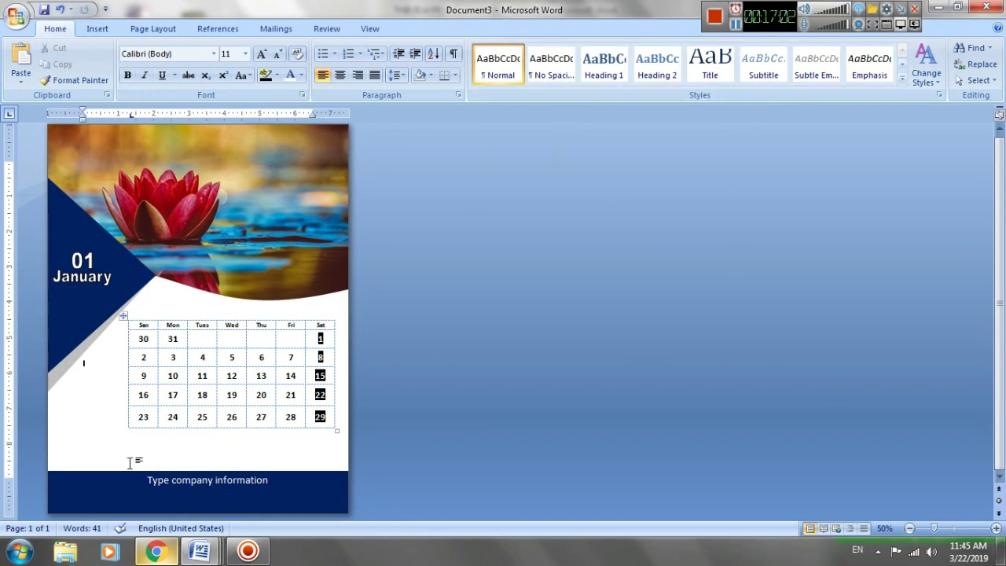
left_click(996, 528)
left_click(996, 529)
left_click(996, 528)
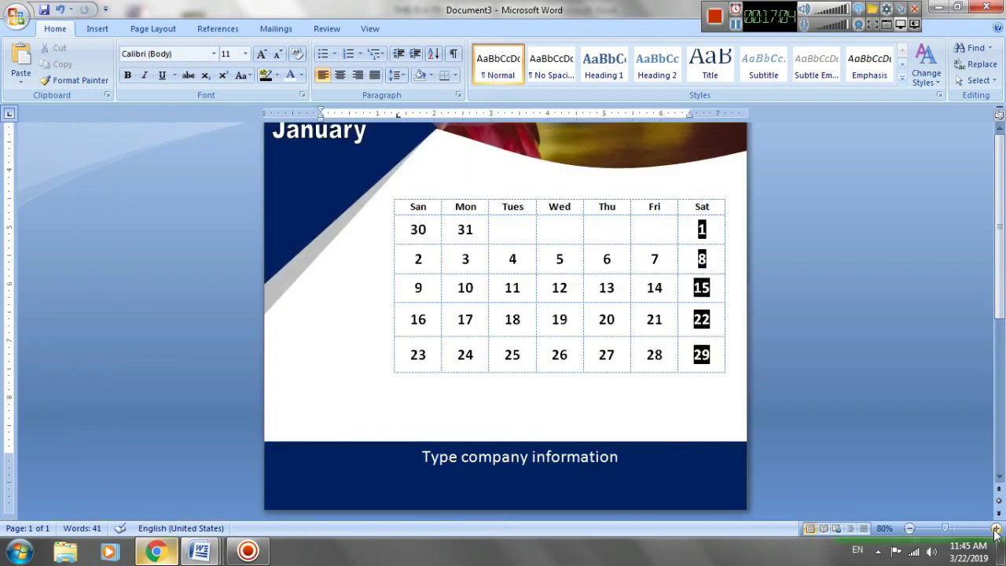
left_click(996, 528)
left_click(996, 529)
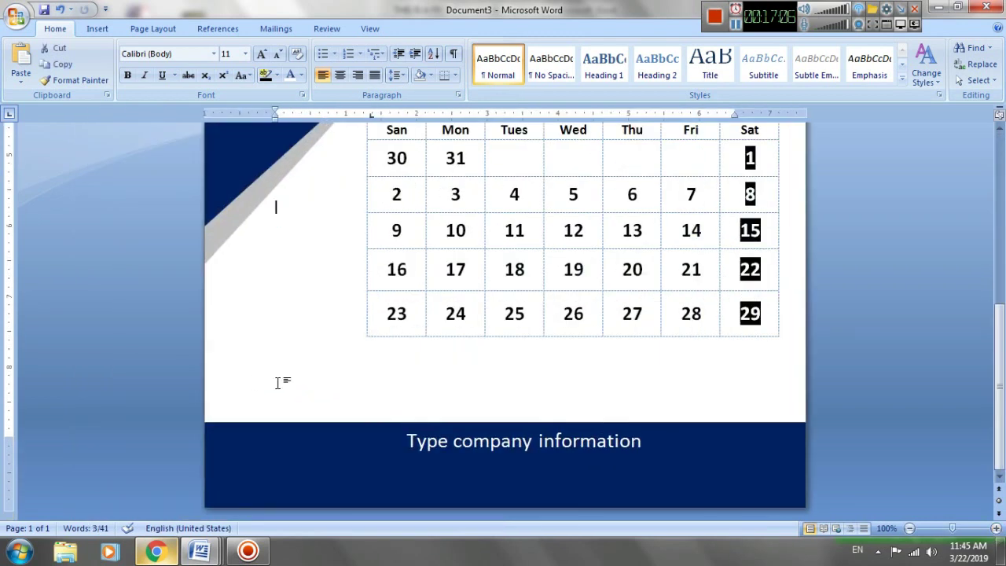
left_click(279, 383)
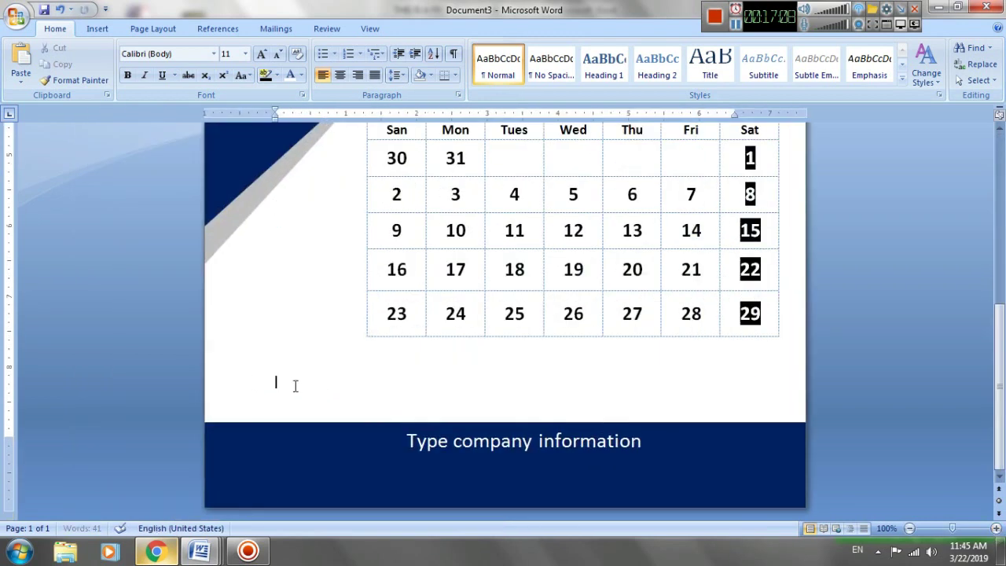
Type the caption 'Is this clear now you can made another is this processes', correcting a typo
type("Is this clear ")
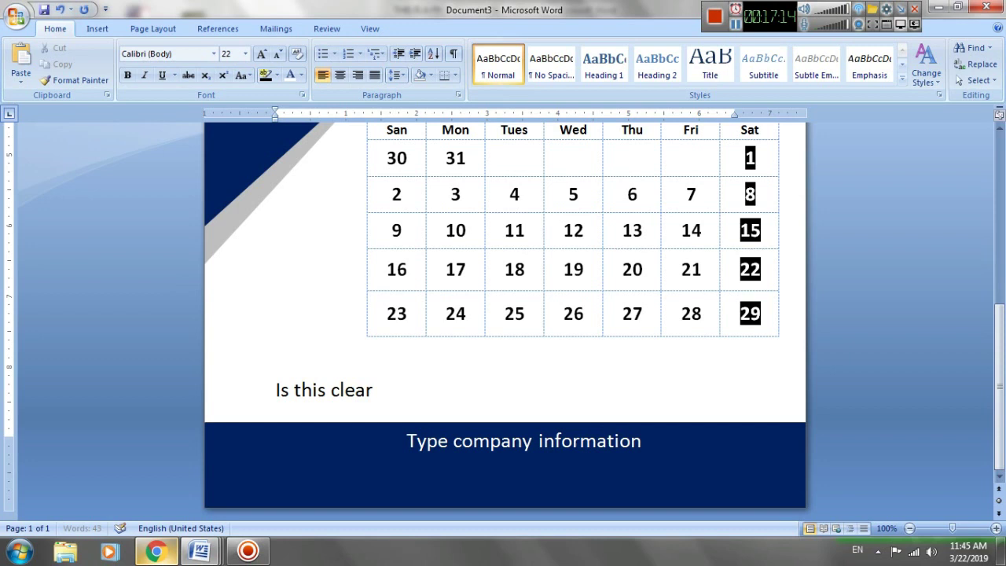
type("now")
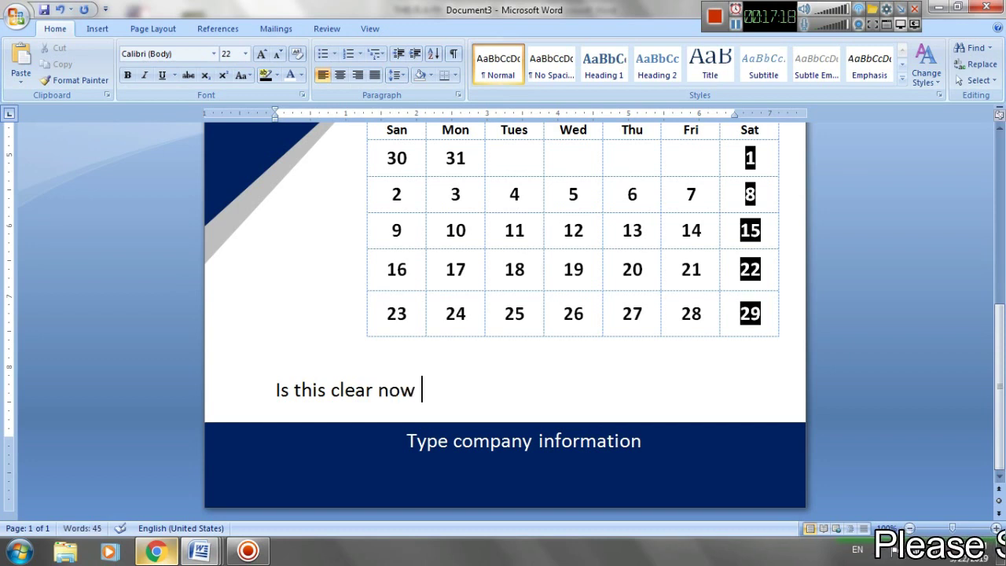
type(" uy")
key("BackSpace")
key("BackSpace")
type("you ")
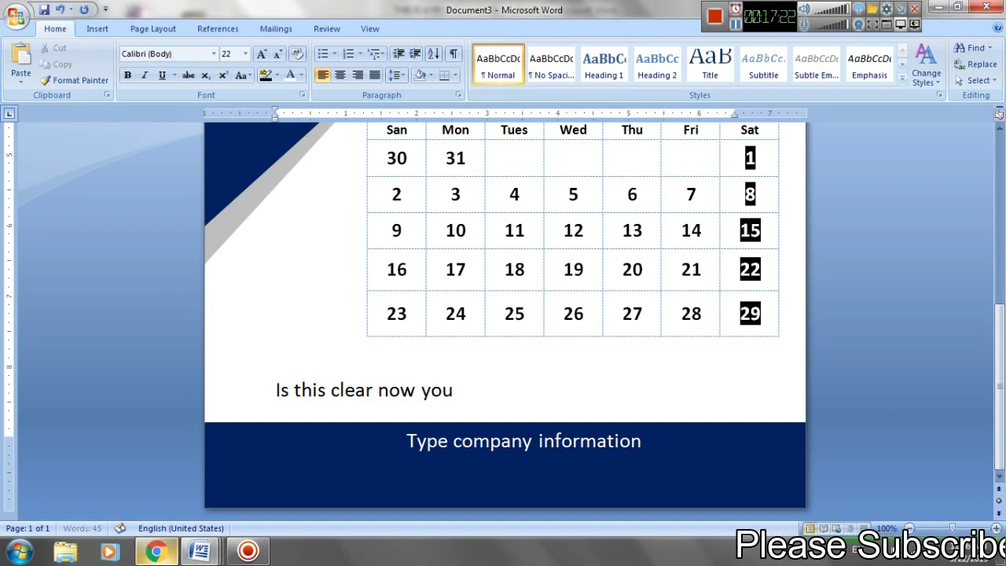
type("can made")
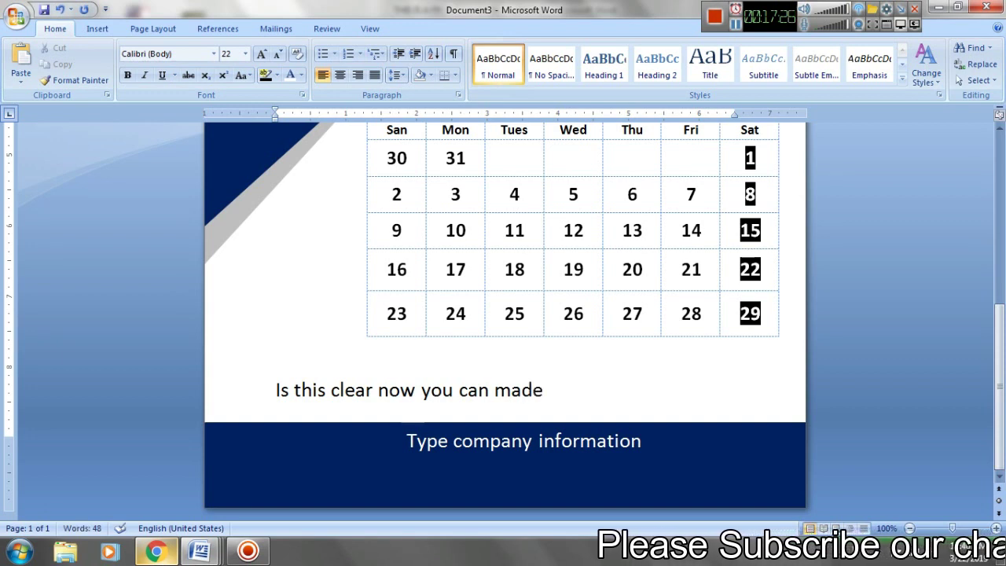
type(" ano")
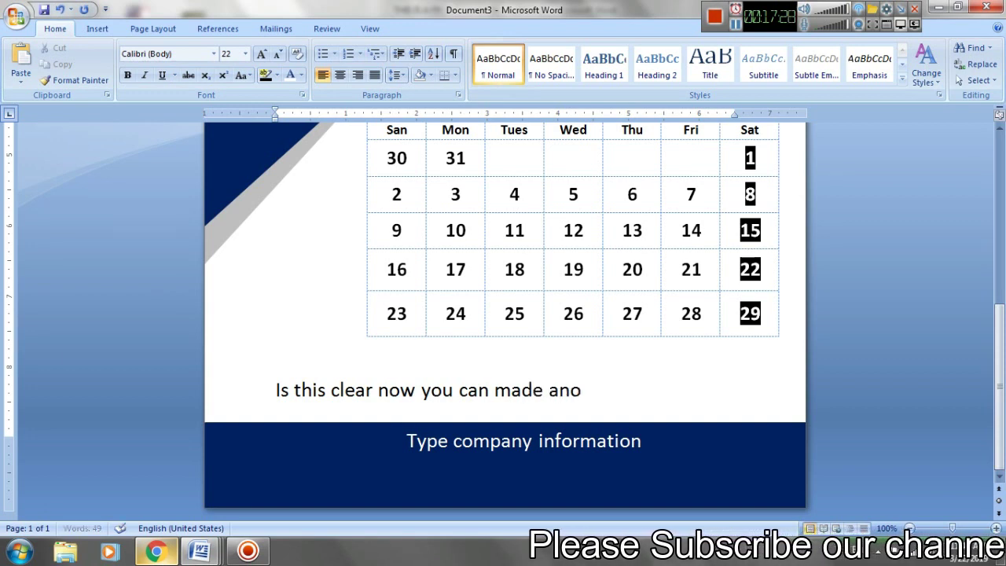
type("ther ")
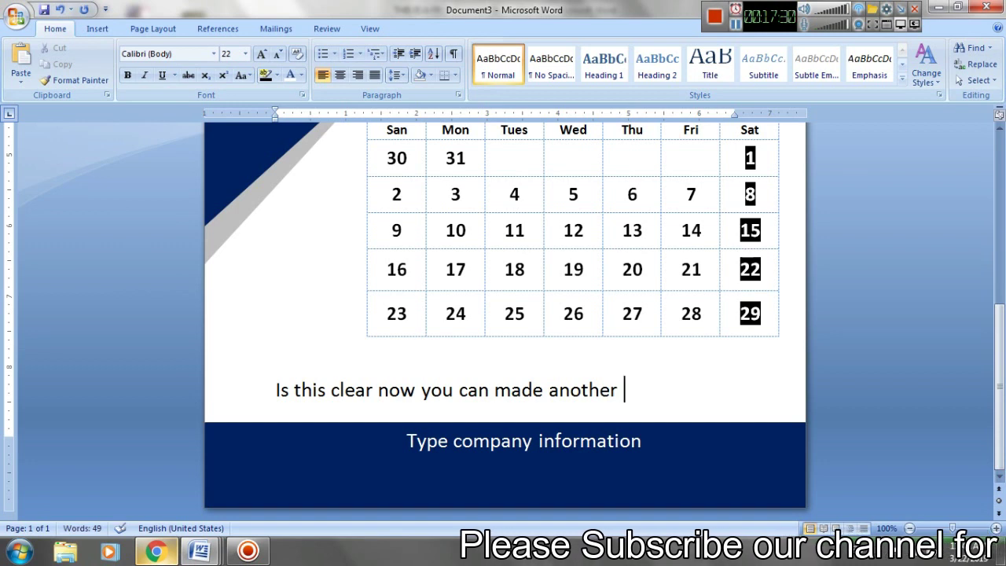
type("is this pr")
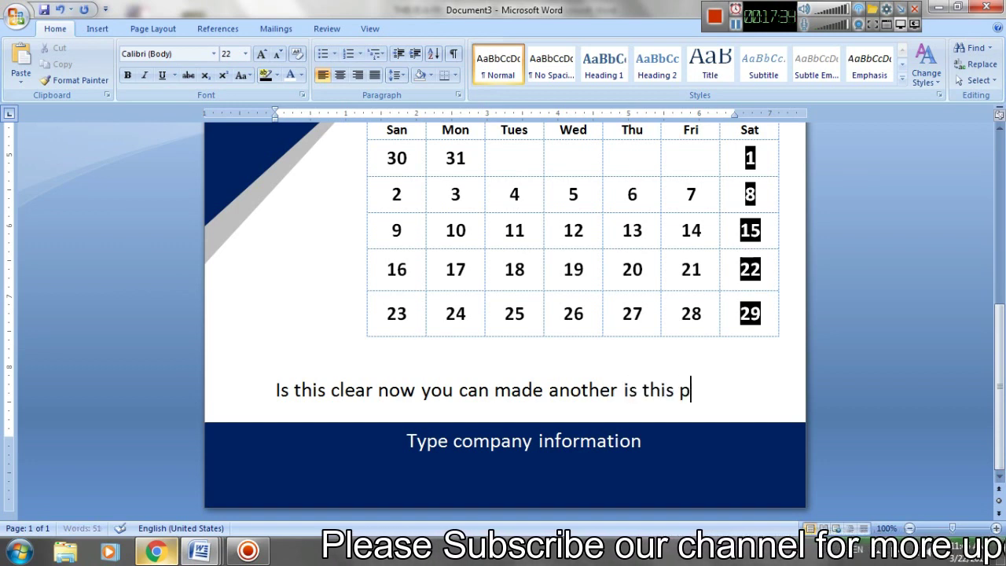
type("oces")
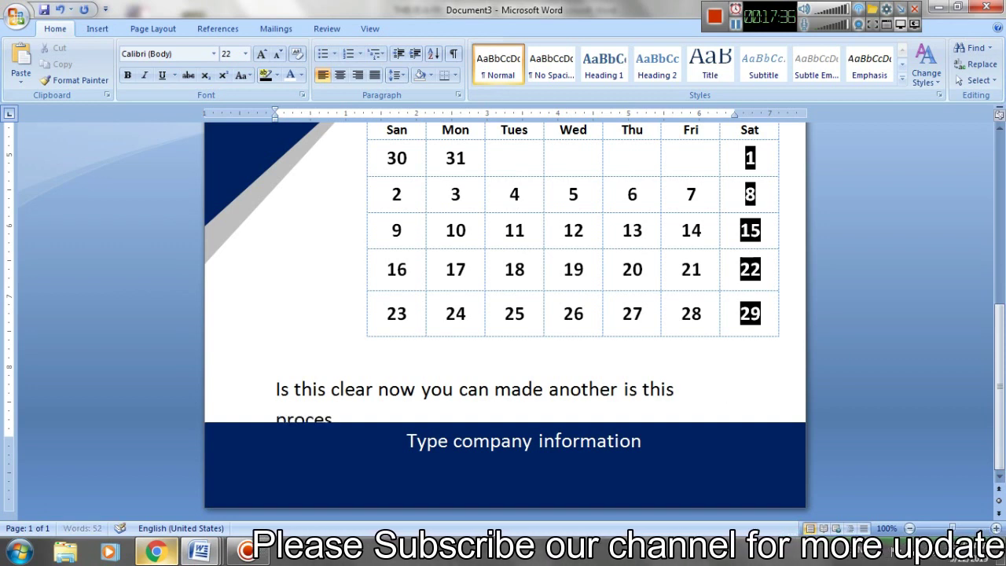
type("ses")
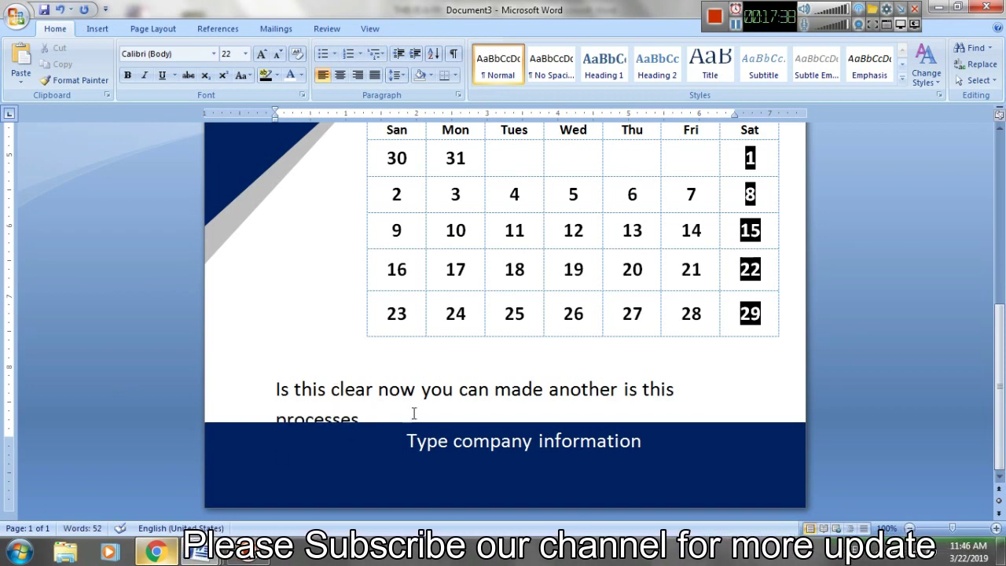
Shrink the caption one font size and centre it on the page
left_click_drag(275, 387, 362, 419)
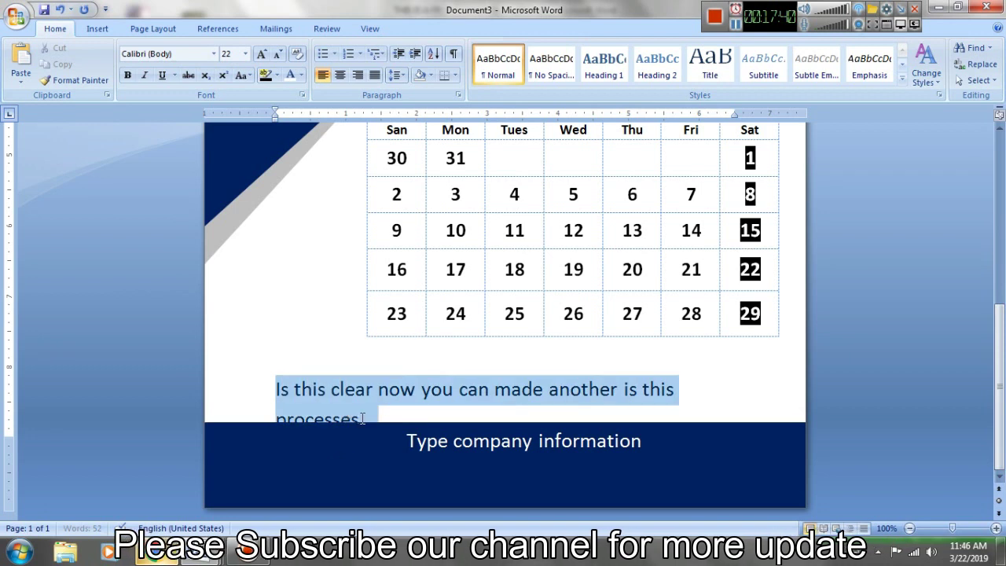
key("ctrl+shift+comma")
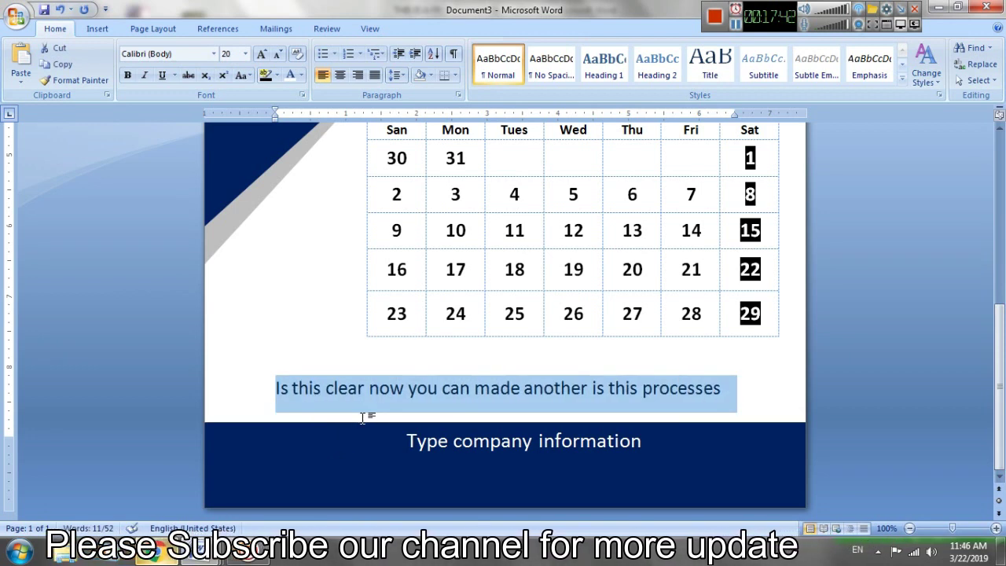
left_click(455, 388)
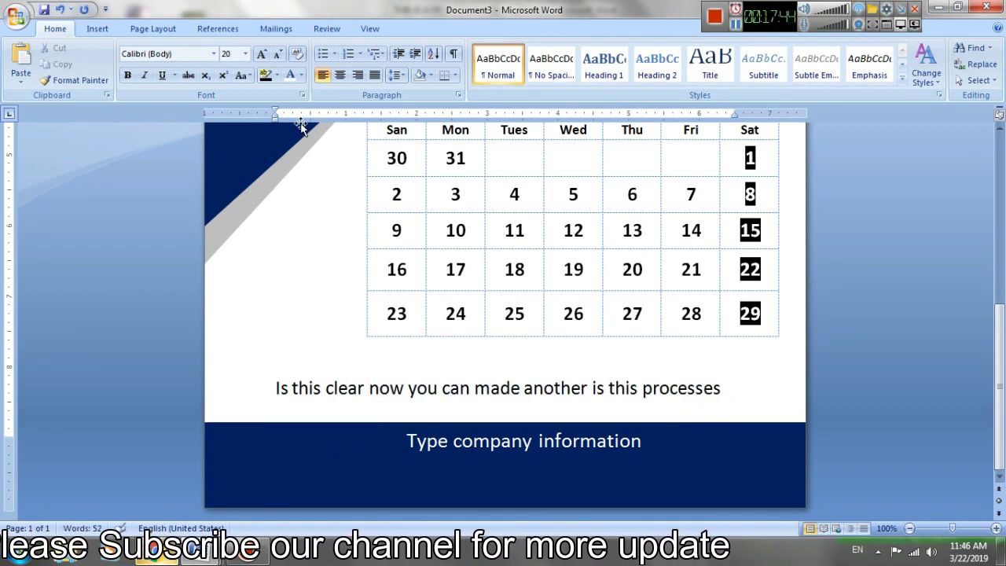
left_click(340, 75)
Insert the word 'page' after 'another' in the caption
left_click_drag(281, 387, 649, 388)
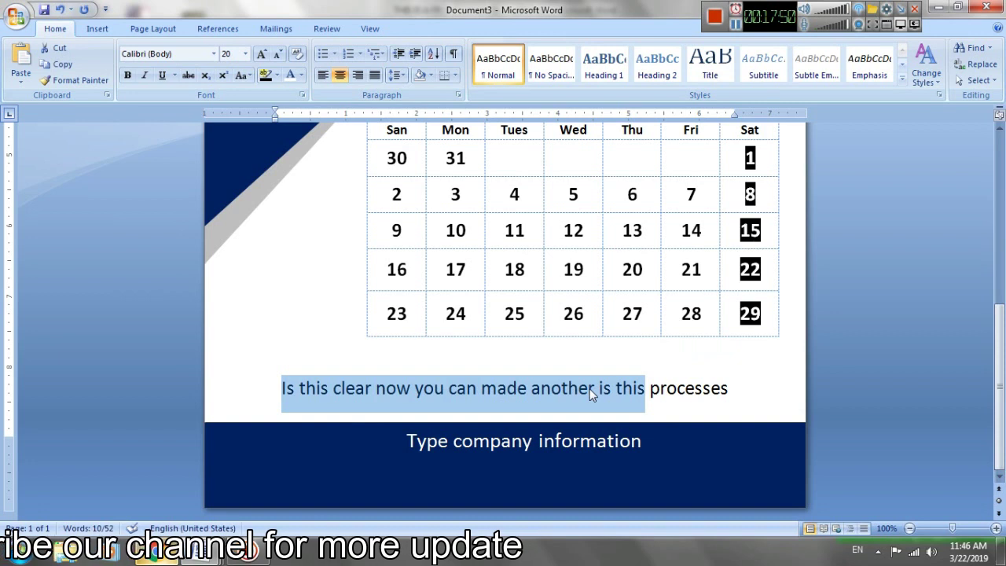
left_click(593, 388)
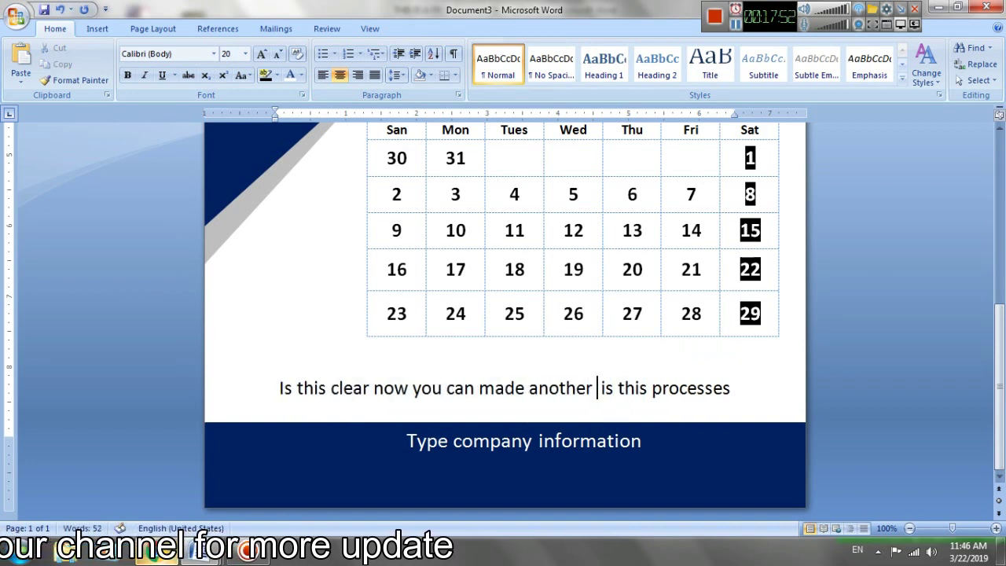
type("page")
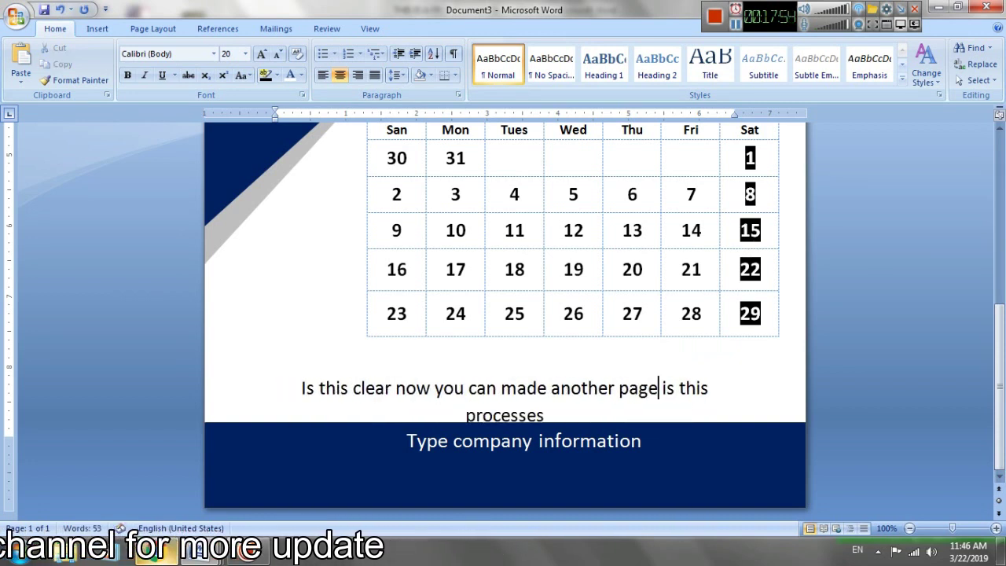
Reduce the whole caption to 18 pt so it fits on one line
double_click(448, 388)
double_click(448, 389)
double_click(332, 367)
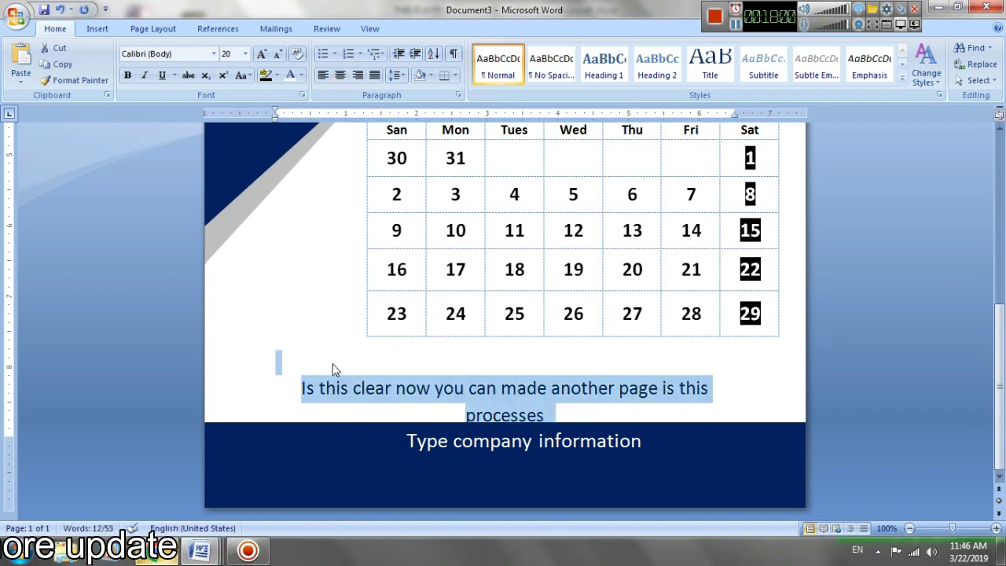
left_click(407, 389)
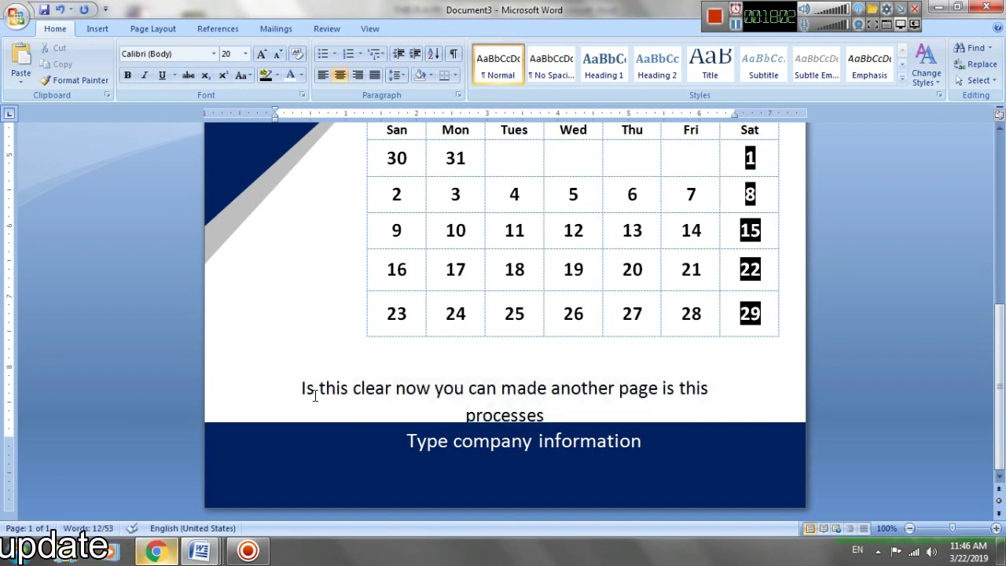
left_click_drag(299, 388, 556, 415)
key("ctrl+bracketleft")
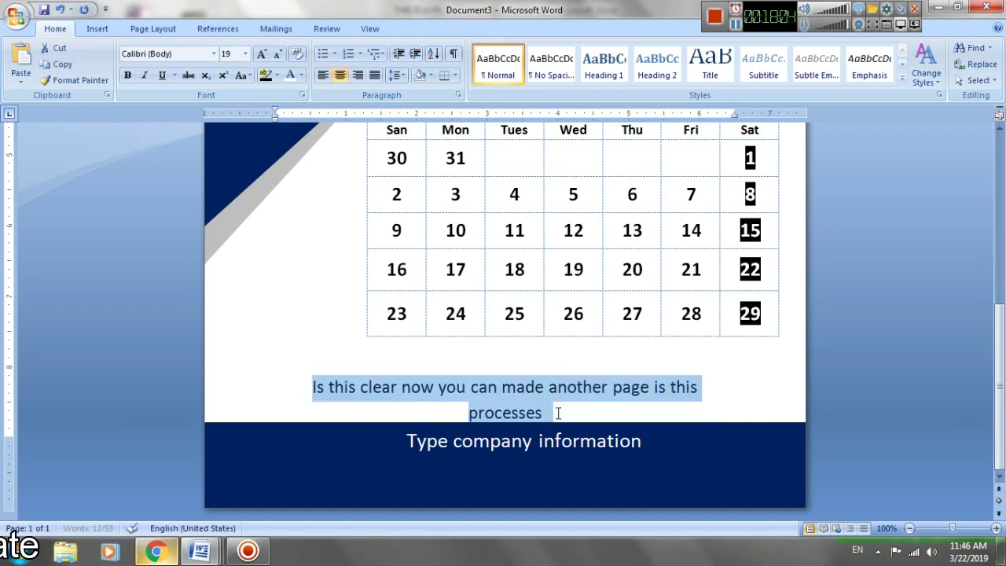
key("ctrl+bracketleft")
left_click(555, 410)
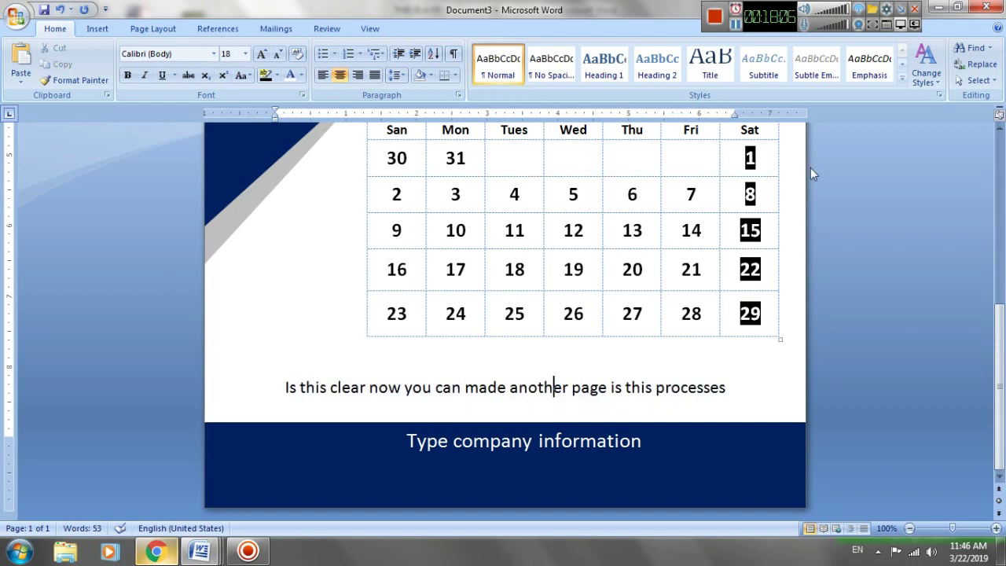